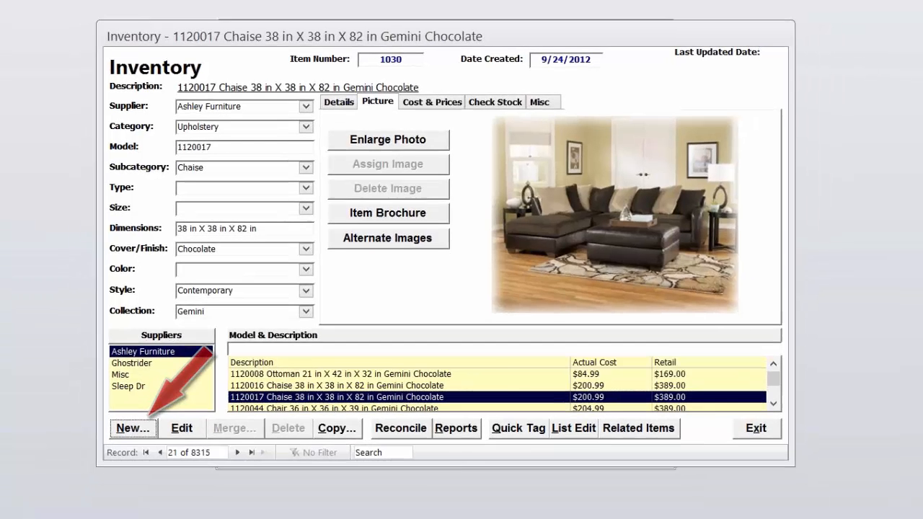
Start a new inventory entry with supplier Julian Designs, category Upholstery, model Demo and subcategory Sofa.
click(124, 460)
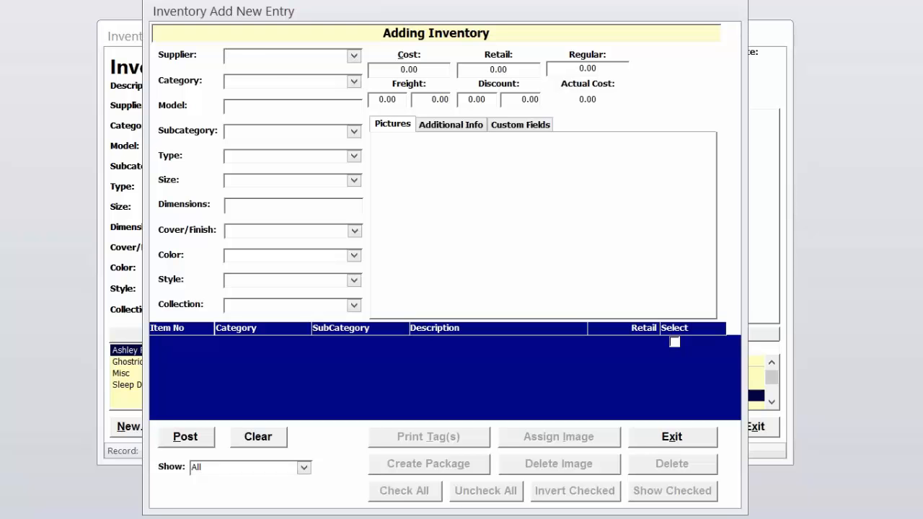
text(J)
key(Tab)
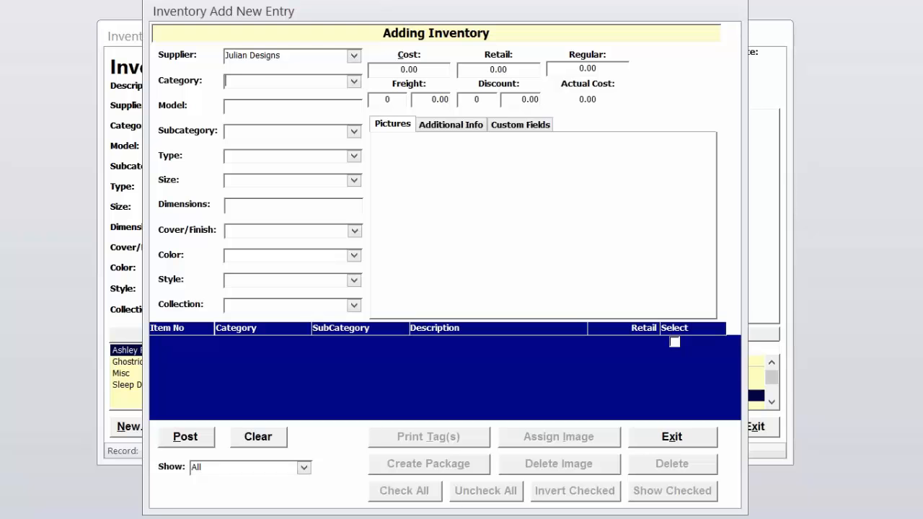
text(Upholstery)
key(Tab)
text(Demo)
key(Tab)
text(so)
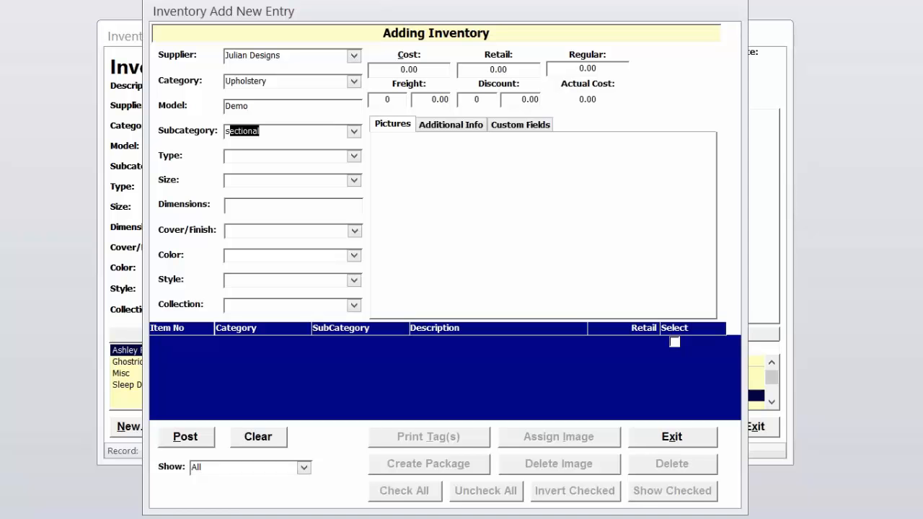
key(Tab)
key(Tab)
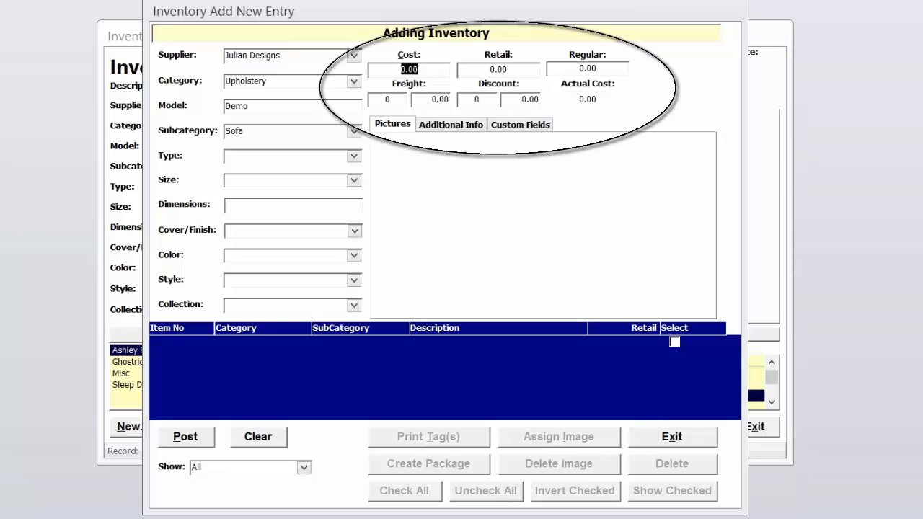
Set the Demo Sofa's cost to 488 and post the item to inventory.
text(488)
key(Tab)
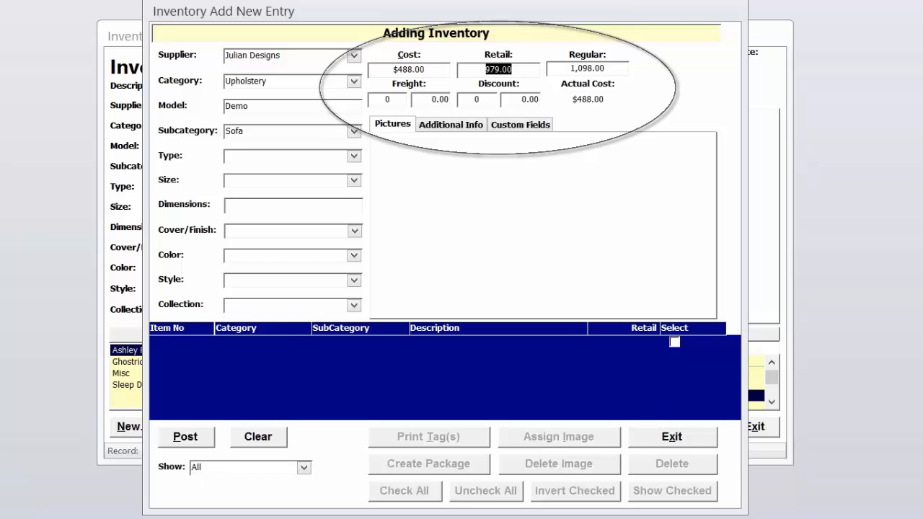
key(Tab)
key(Tab)
key(Tab)
key(Tab)
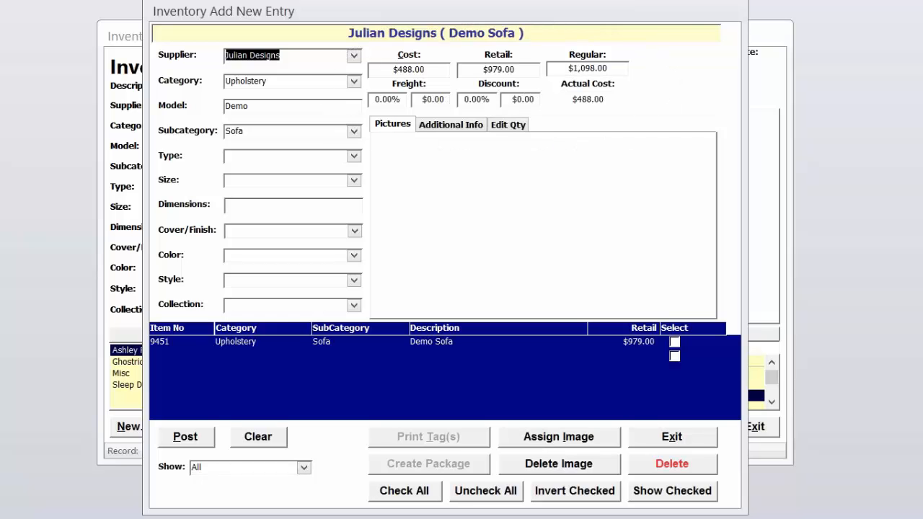
Add a matching Demo item with subcategory Loveseat and cost 388, and post it to inventory.
text(loveseat)
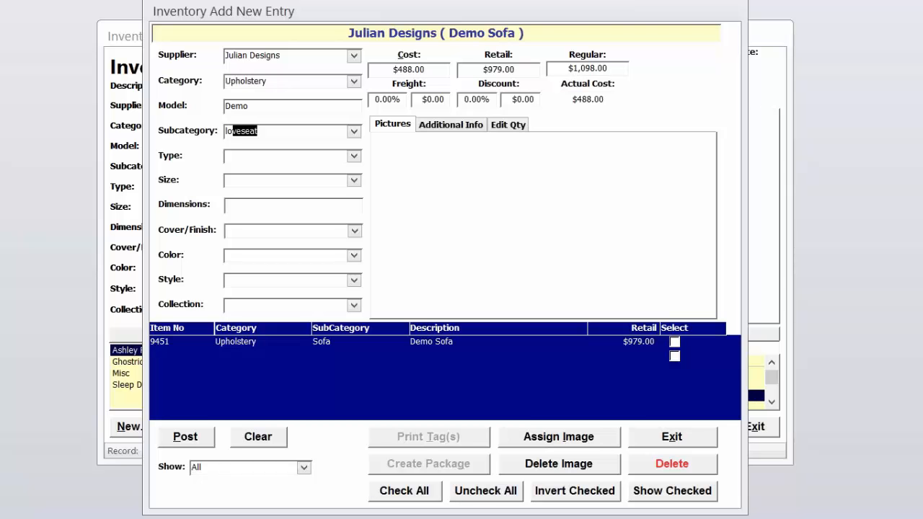
key(Tab)
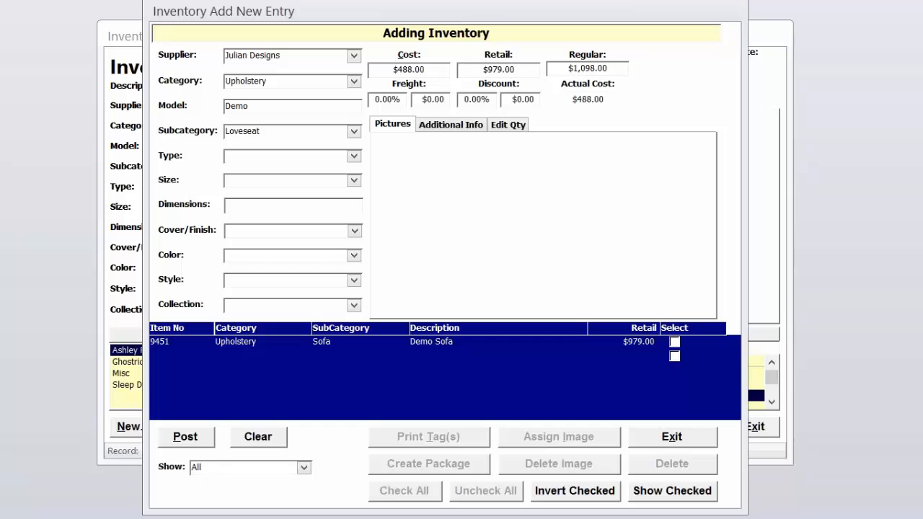
key(alt+c)
text(388)
key(Tab)
key(alt+p)
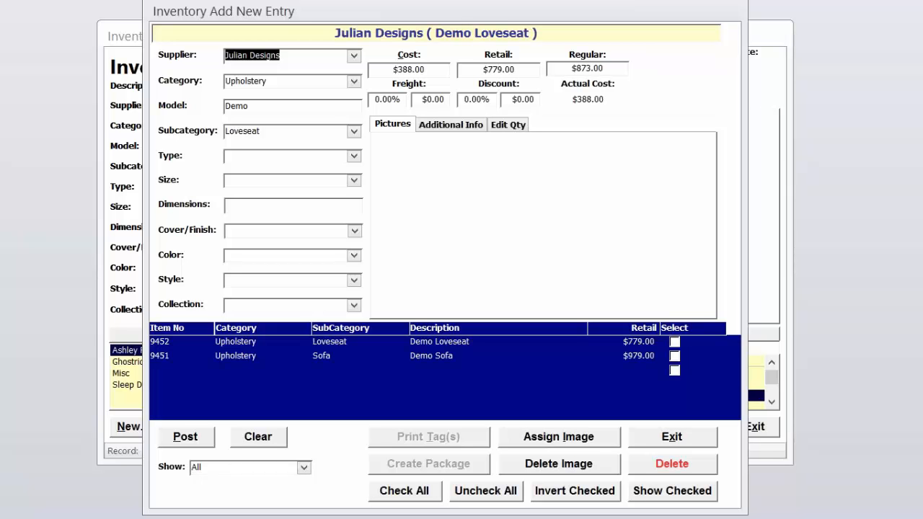
Add a matching Demo item with subcategory Chair and cost 288, and post it to inventory.
key(Tab)
key(Tab)
key(Tab)
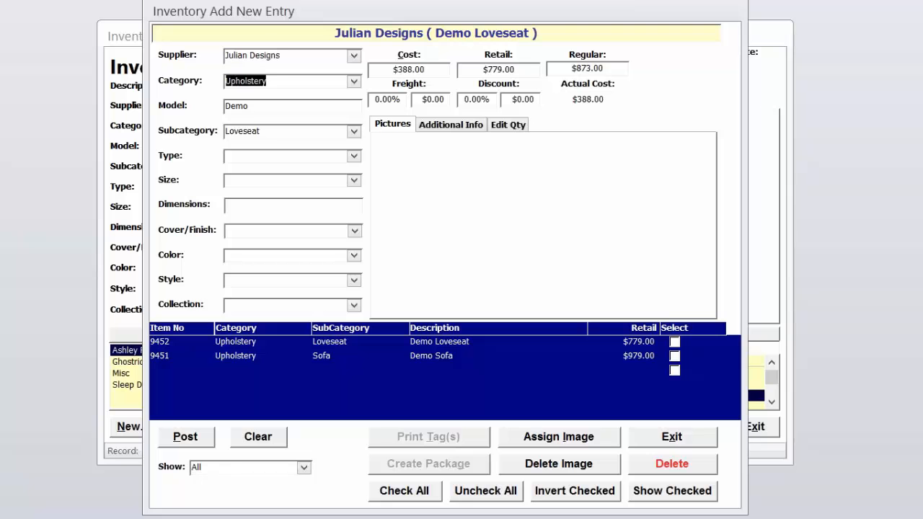
text(Chair)
key(Tab)
key(alt+c)
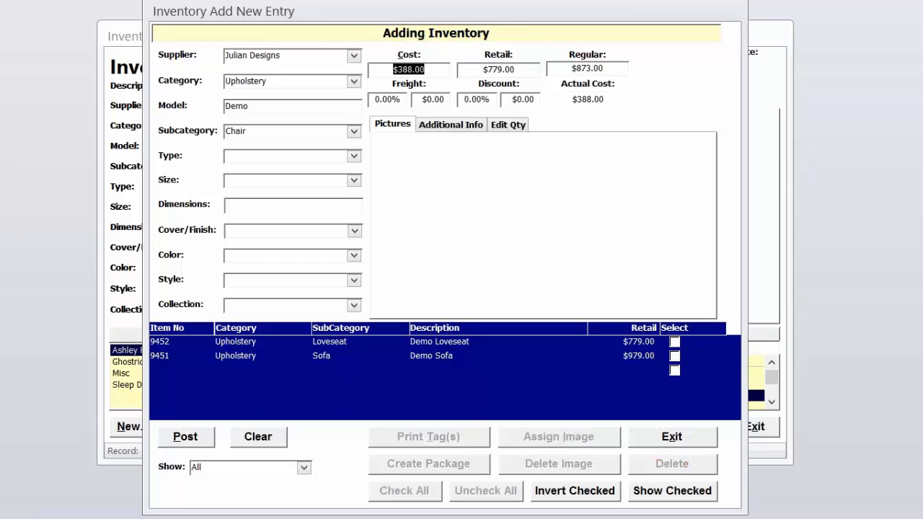
text(288)
key(Tab)
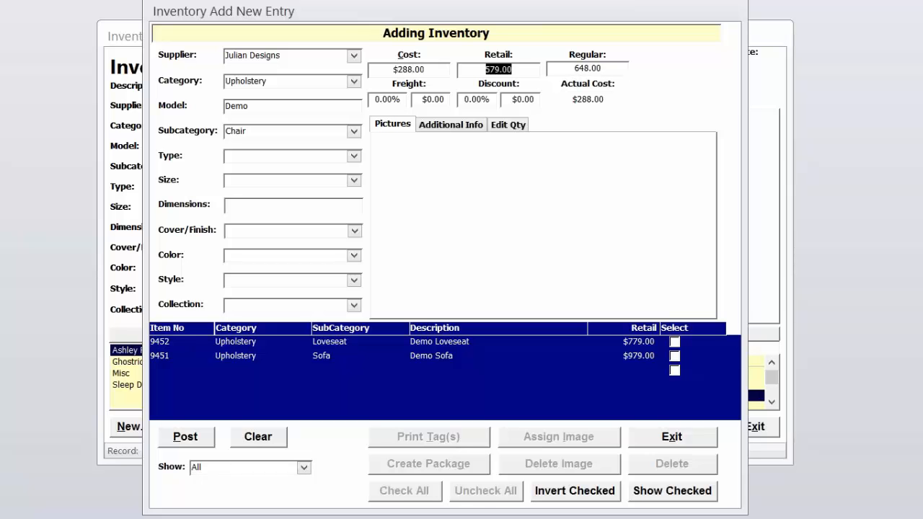
key(alt+p)
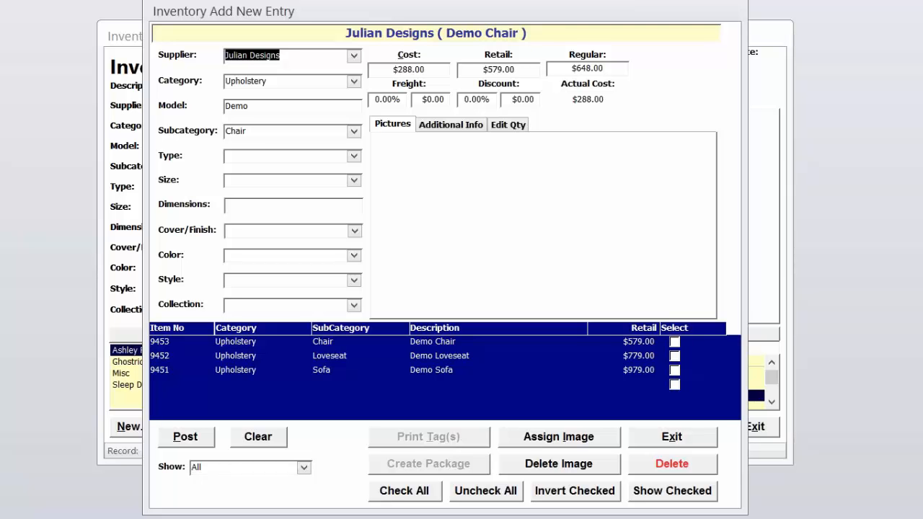
Select the Demo Sofa and assign it the image 514.jpg from the Red folder inside Wizard.
click(675, 370)
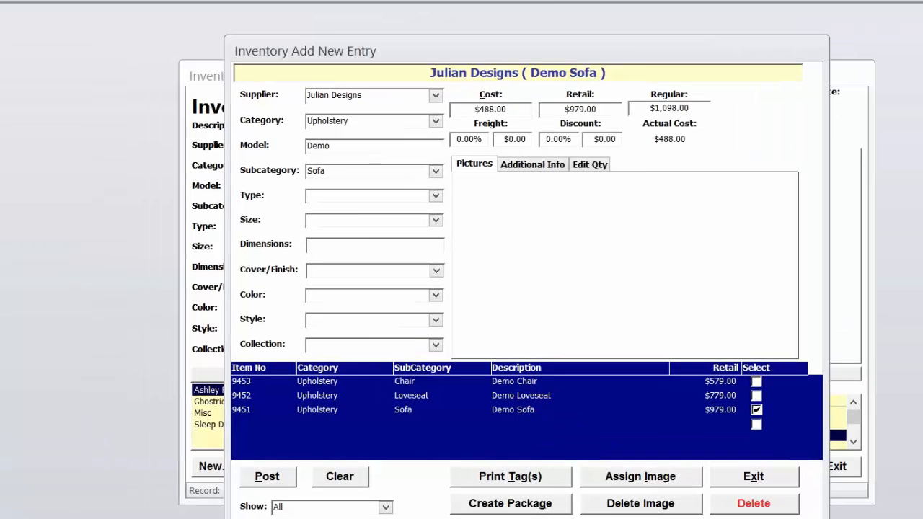
click(640, 476)
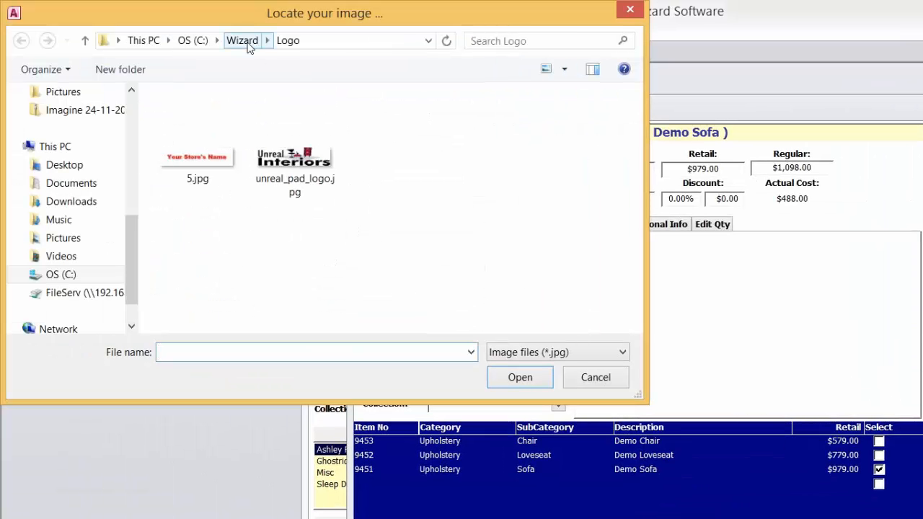
click(243, 41)
scroll(203, 281, down, 3)
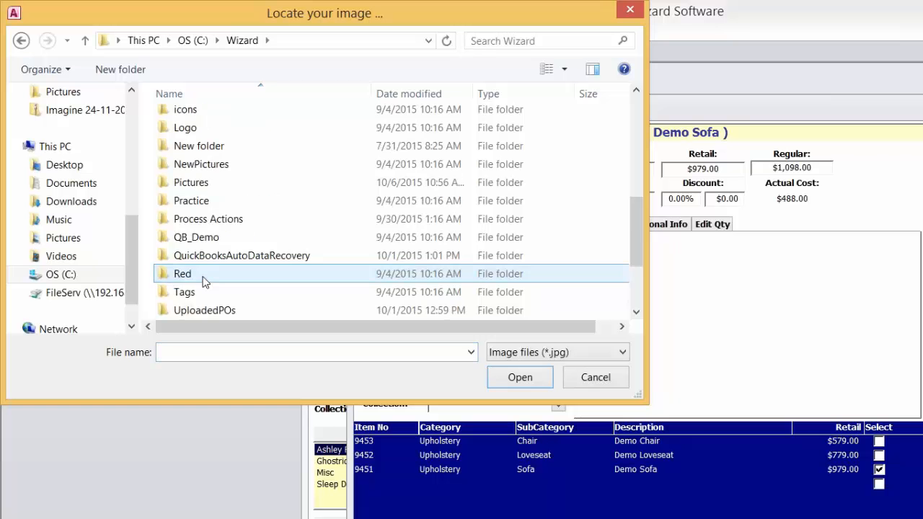
scroll(203, 281, down, 2)
click(186, 166)
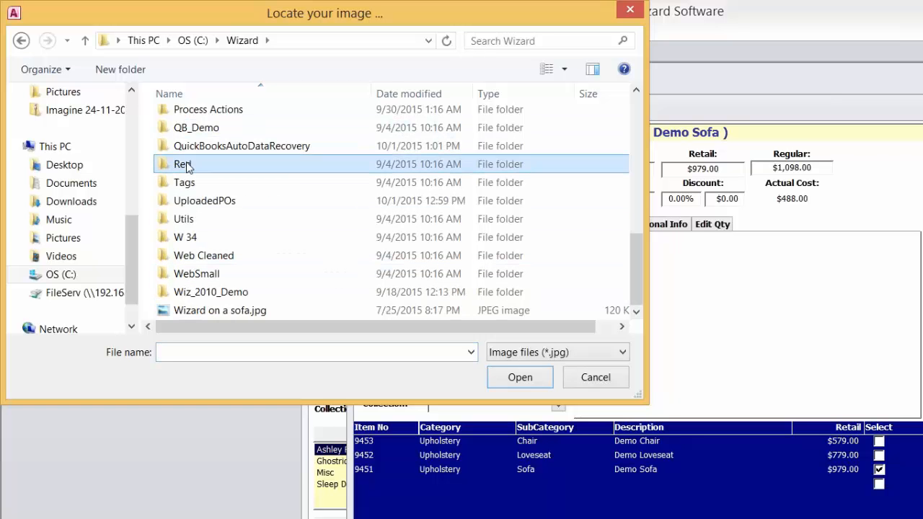
double_click(186, 164)
click(410, 125)
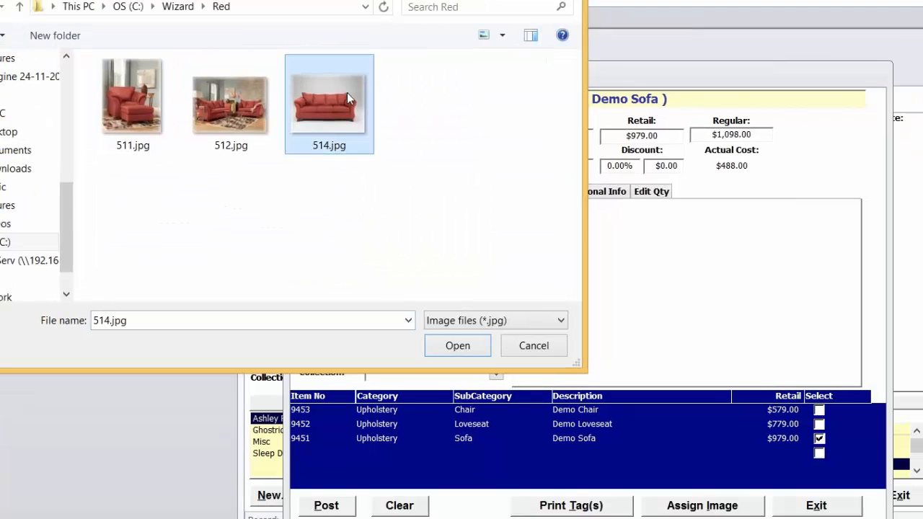
double_click(347, 92)
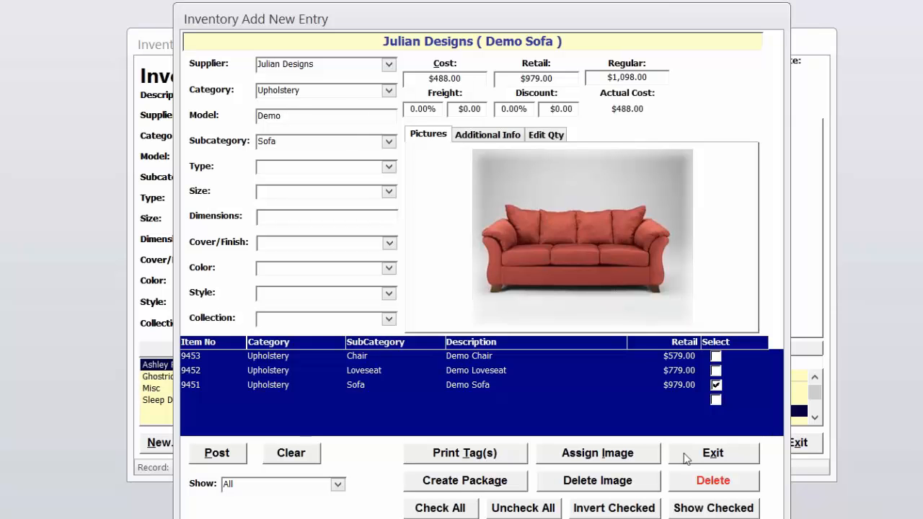
Preview a Large quick tag for the Demo Sofa and close the preview.
click(465, 453)
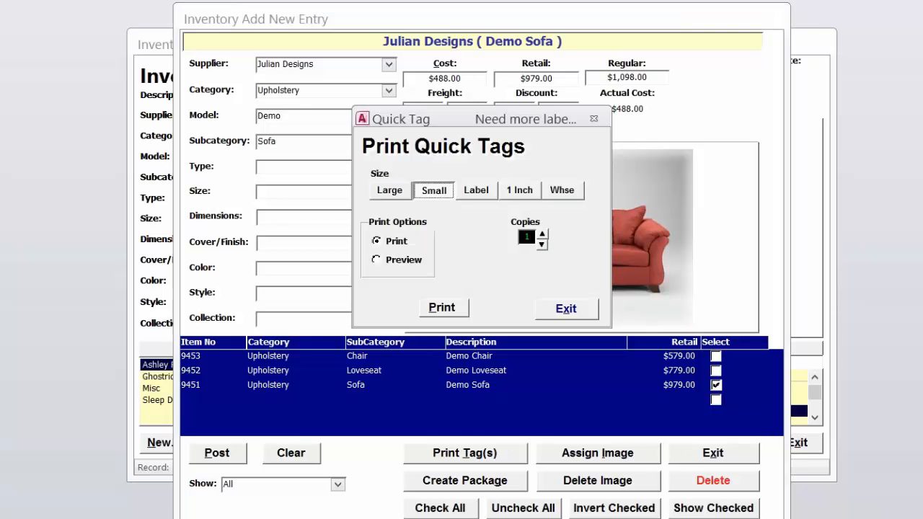
click(395, 193)
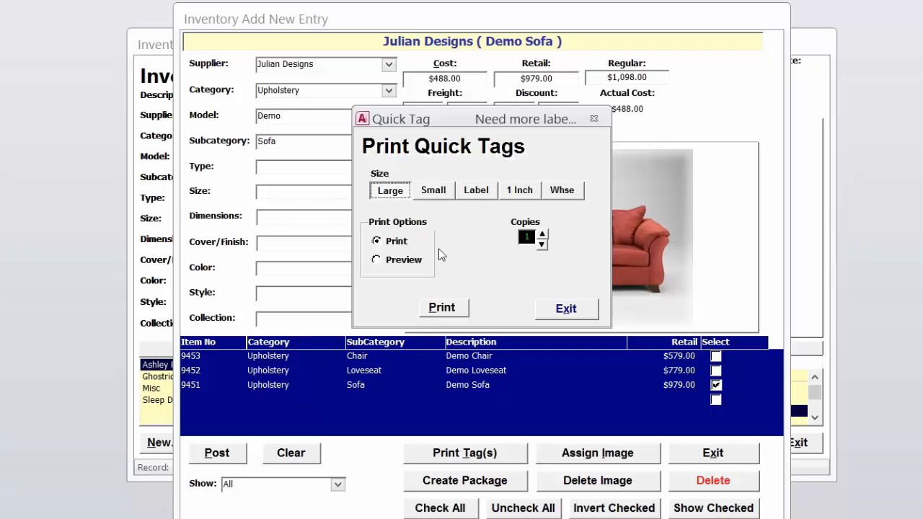
click(417, 261)
click(440, 307)
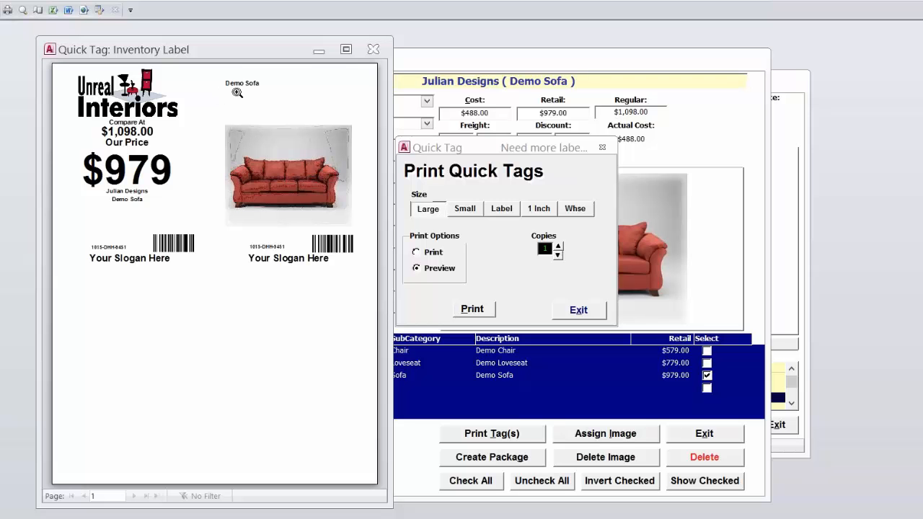
click(375, 49)
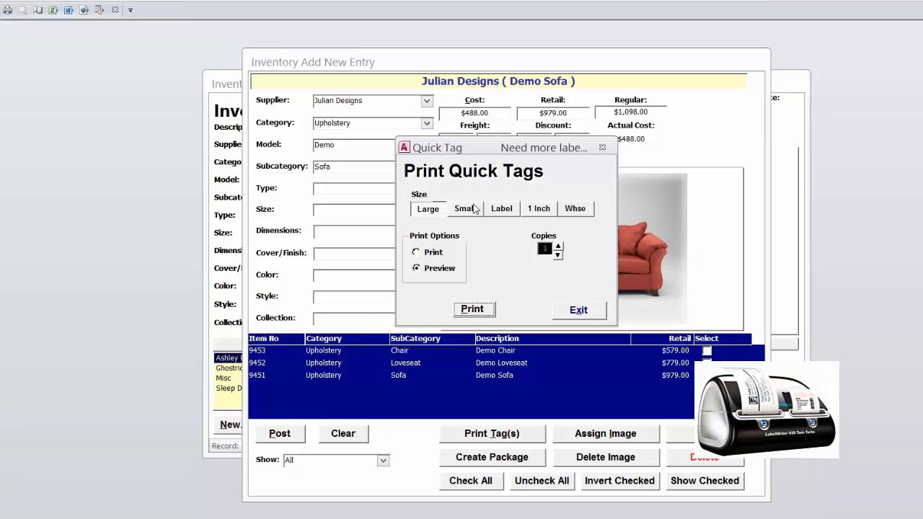
Preview the Demo Sofa's quick tag in the Small size and print one copy of it.
click(462, 212)
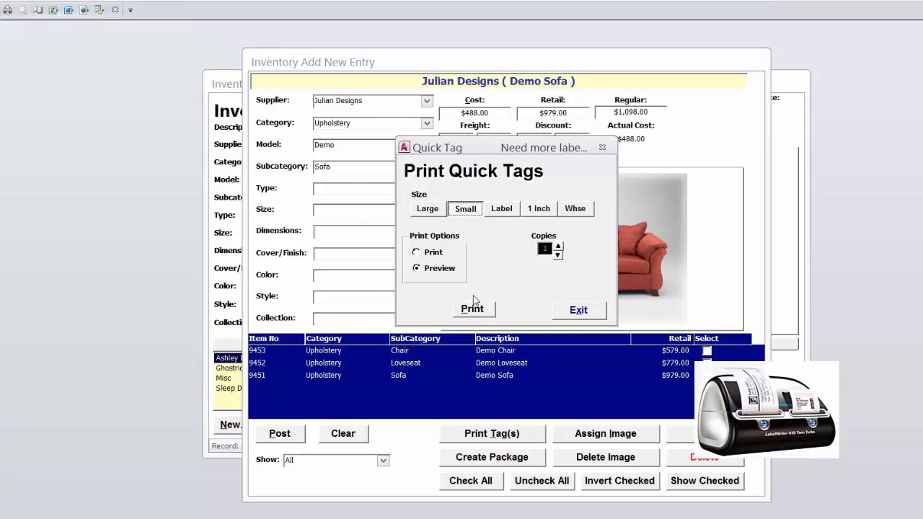
click(473, 309)
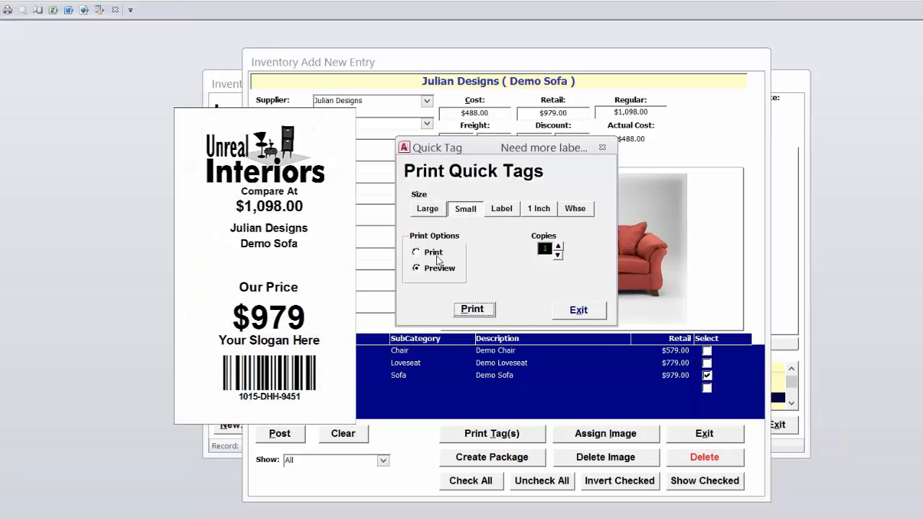
click(447, 253)
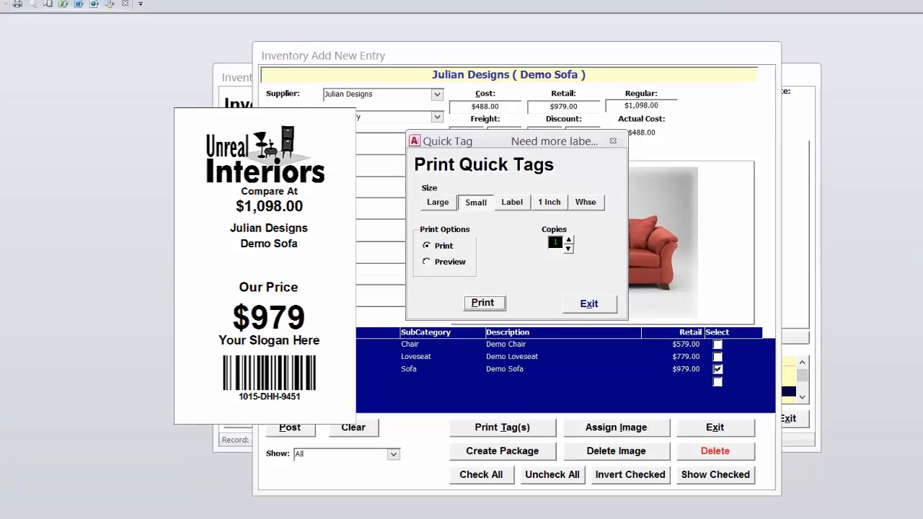
click(487, 311)
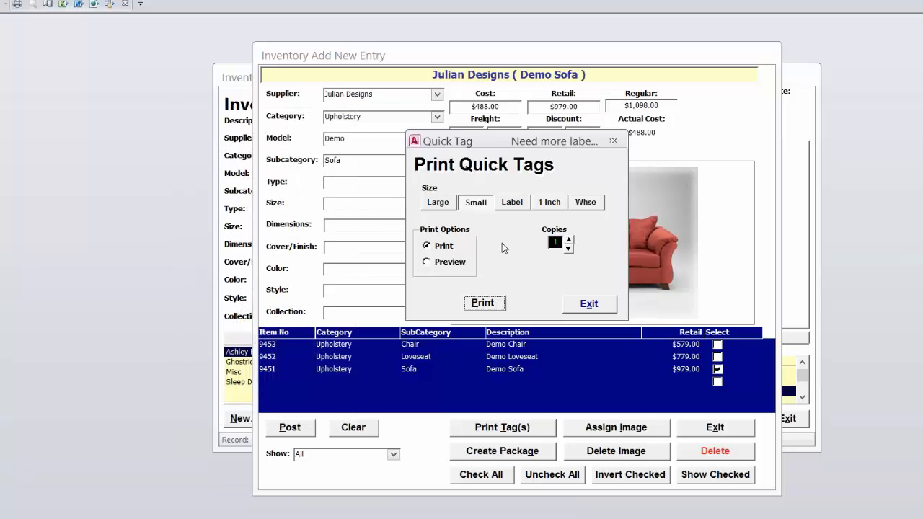
Print the Demo Sofa's tag in the Label, 1 Inch and Whse sizes, and close the Quick Tag dialog.
click(511, 204)
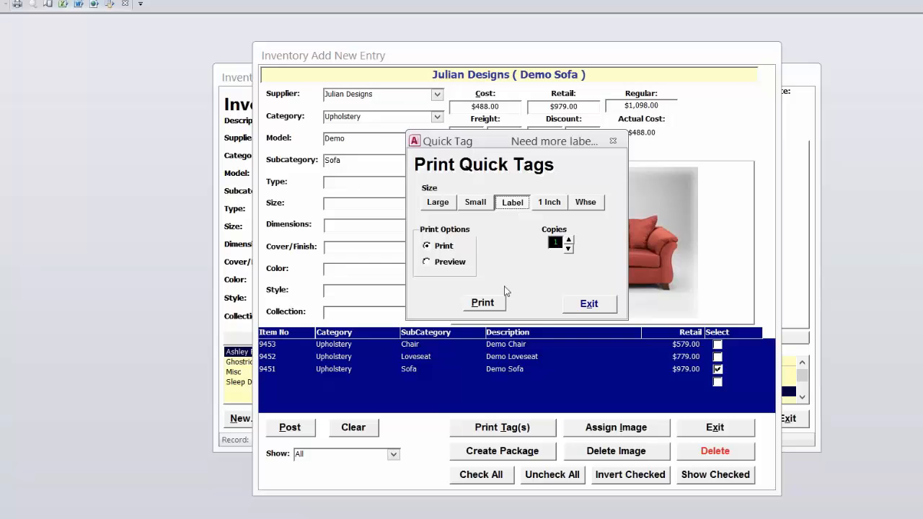
click(493, 302)
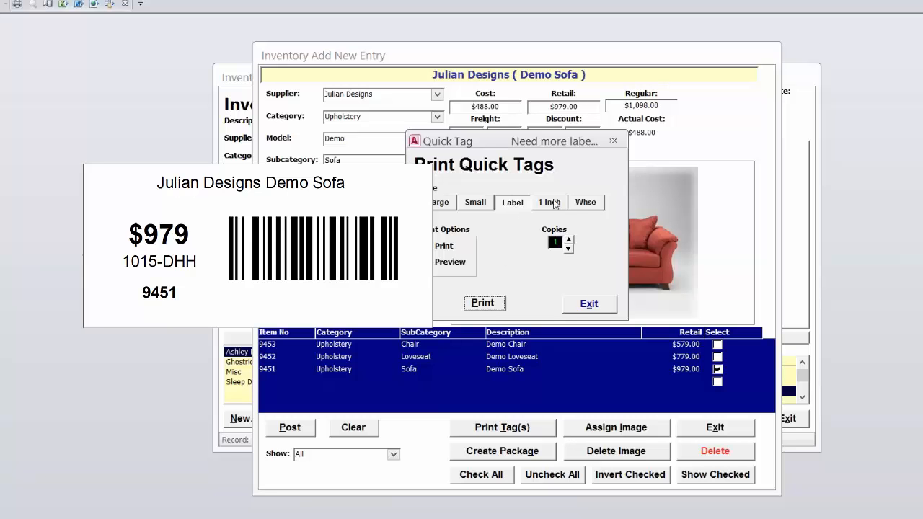
click(555, 203)
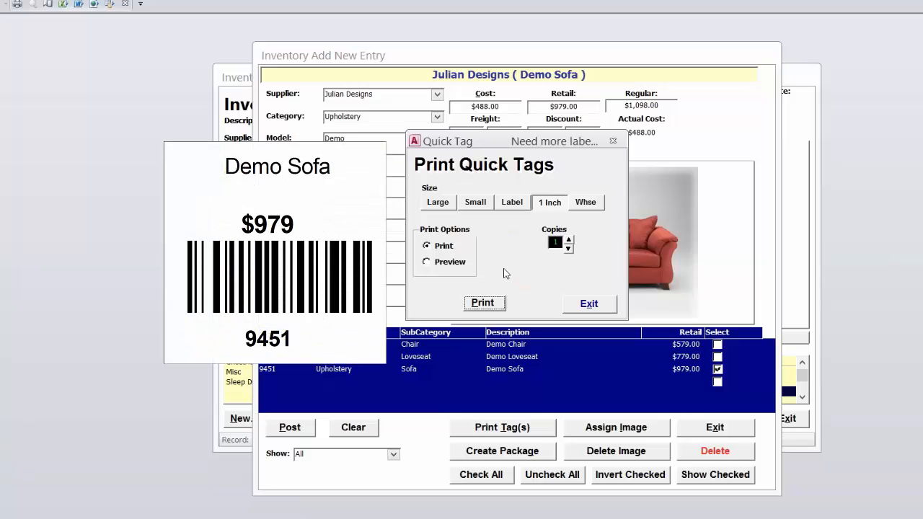
click(583, 203)
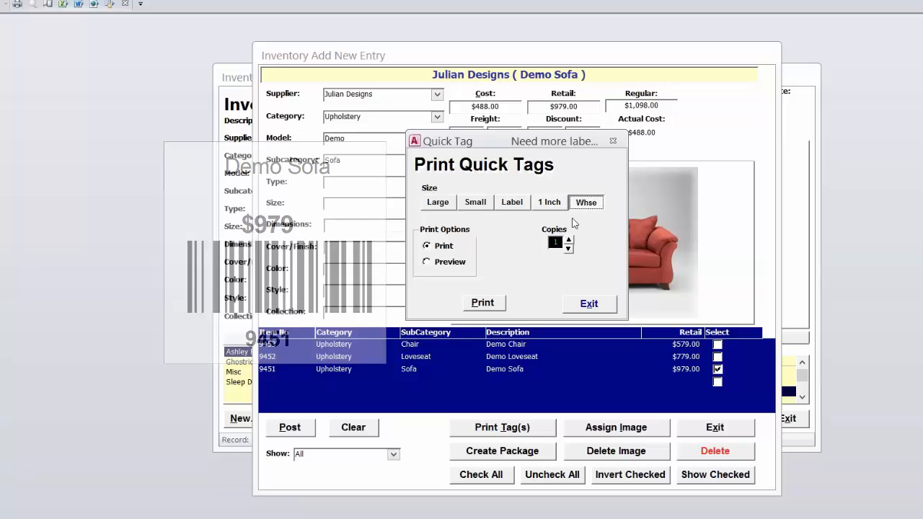
click(482, 303)
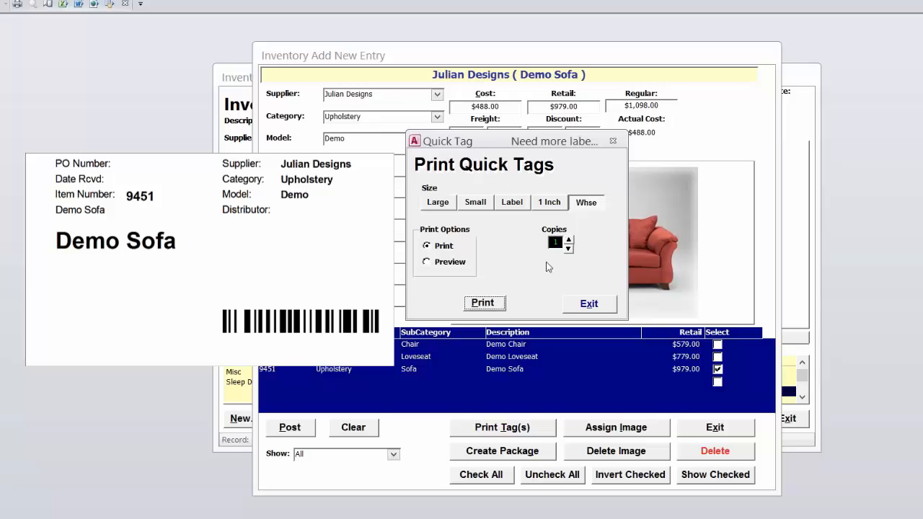
click(588, 304)
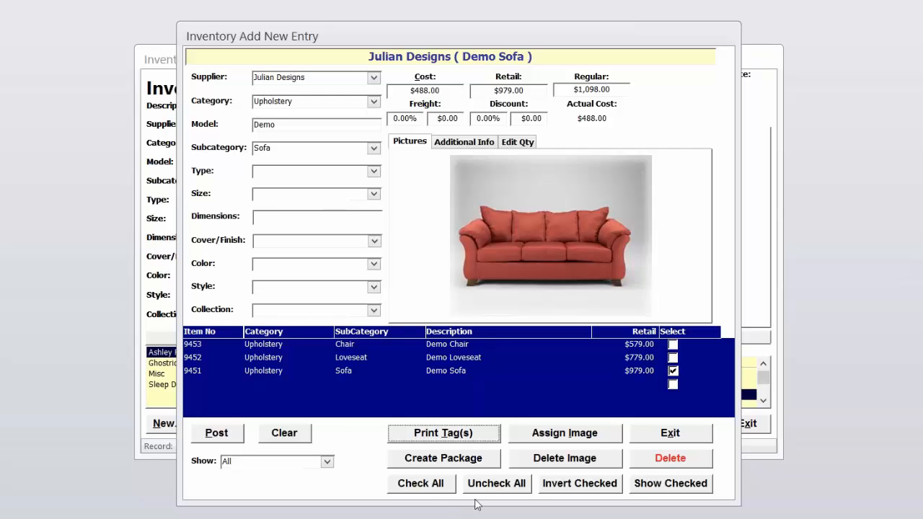
Select the Demo Chair, Loveseat and Sofa entries together and create a package from them.
click(439, 490)
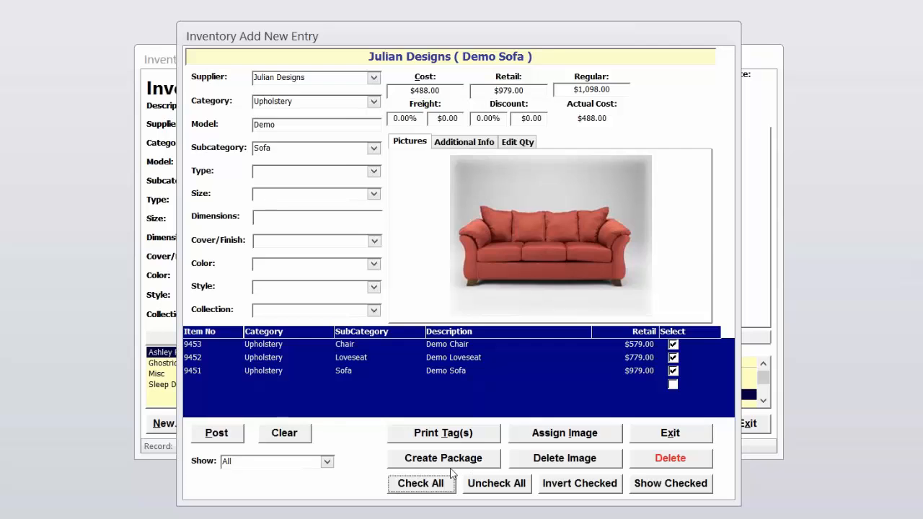
click(456, 461)
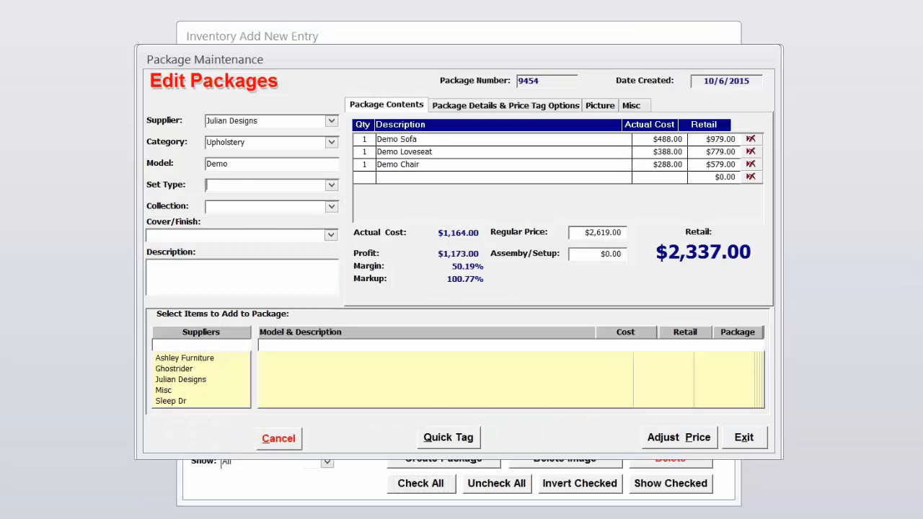
Set the package's set type to 3 Pc. Set and adjust its retail price to 2298.
text(3 Pc. Set)
key(Tab)
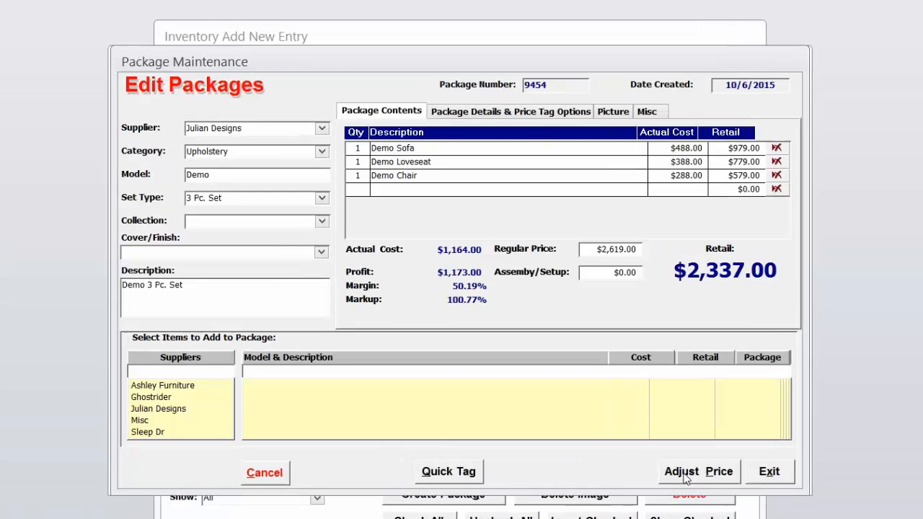
click(643, 439)
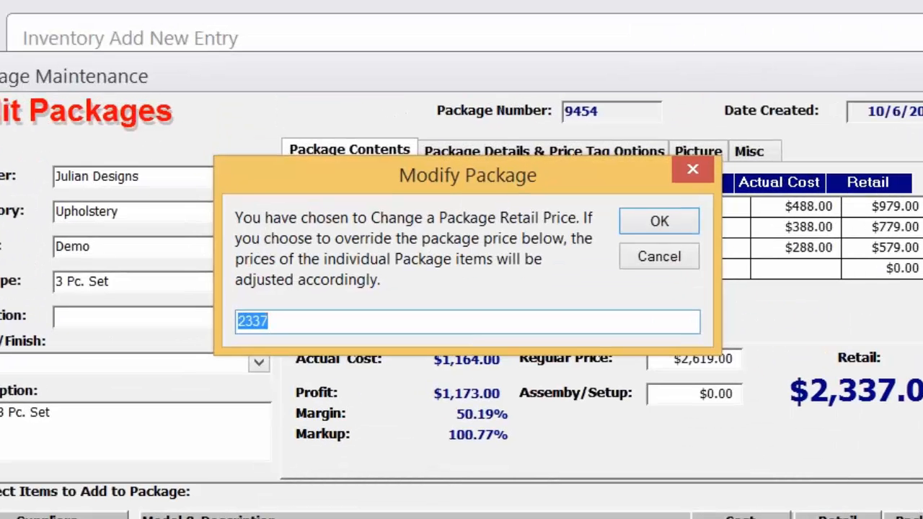
text(2298)
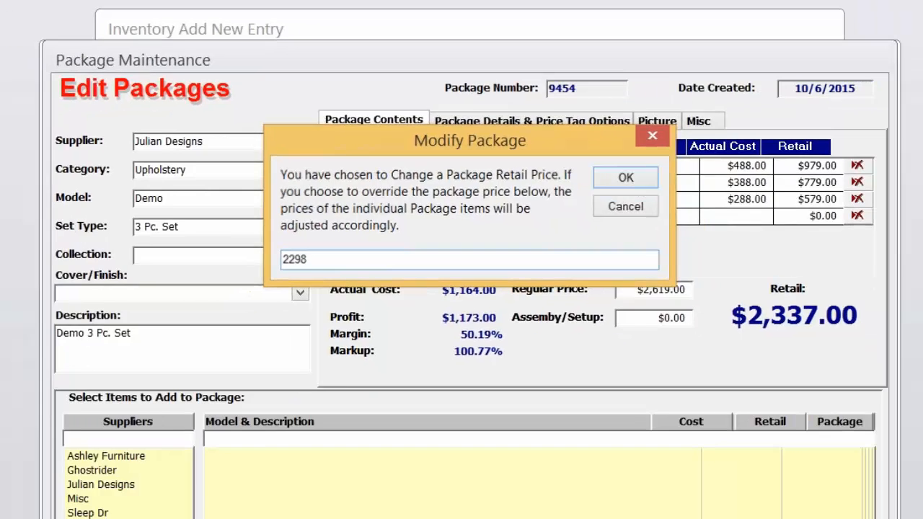
key(Return)
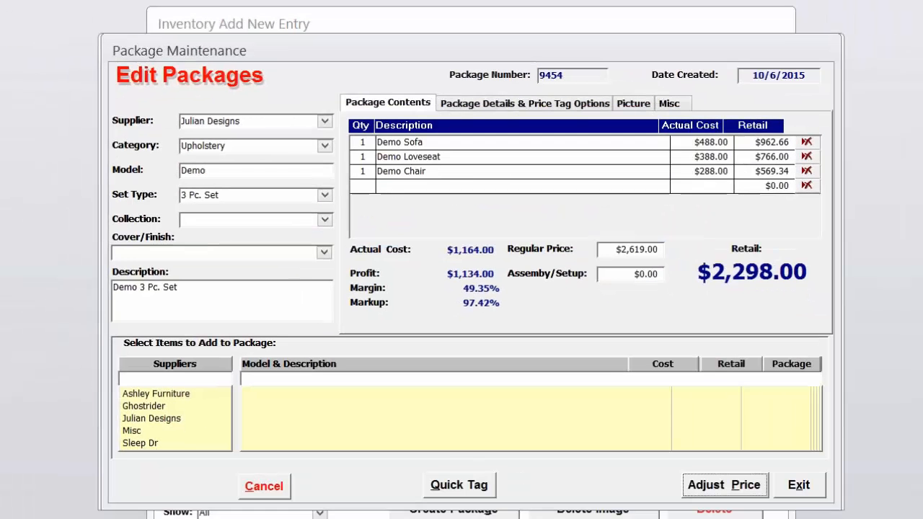
Assign the image 512.jpg from the Red folder as the package's picture.
click(636, 105)
click(473, 176)
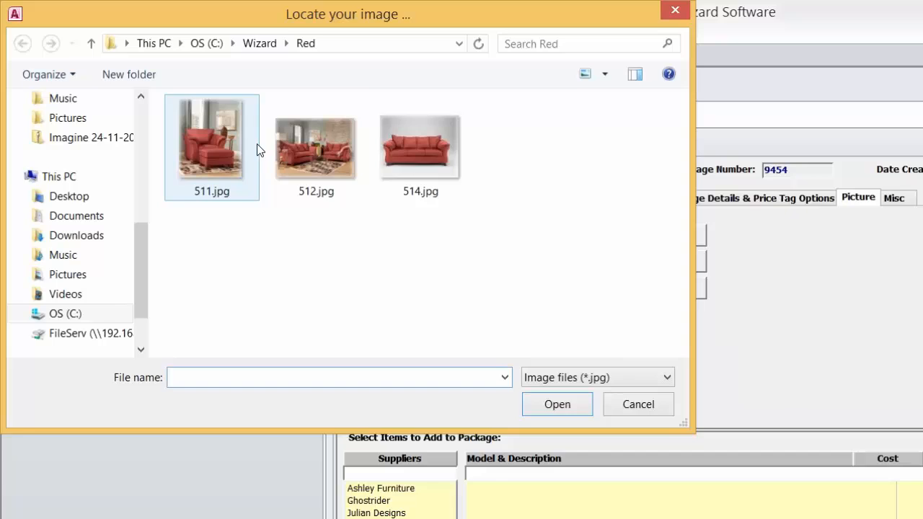
click(298, 152)
double_click(259, 133)
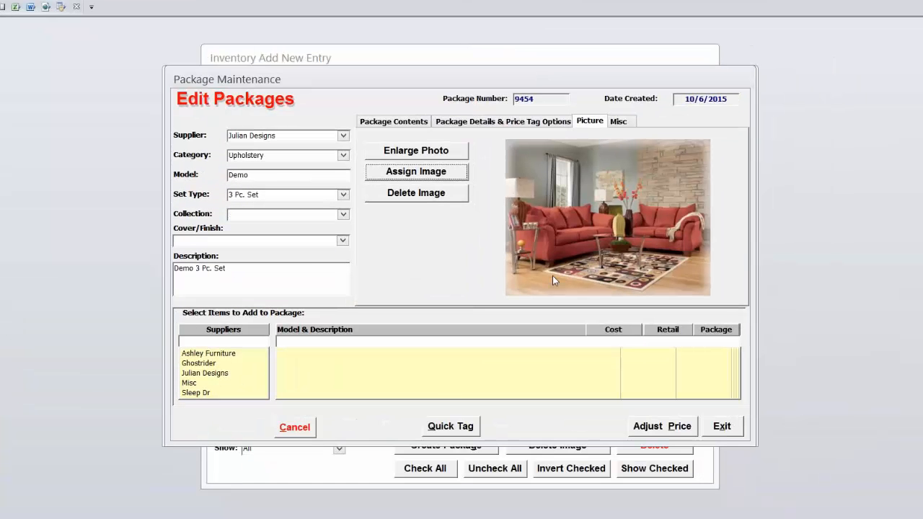
Preview the Large Tag quick tag for the Demo 3 Pc. Set package.
click(450, 426)
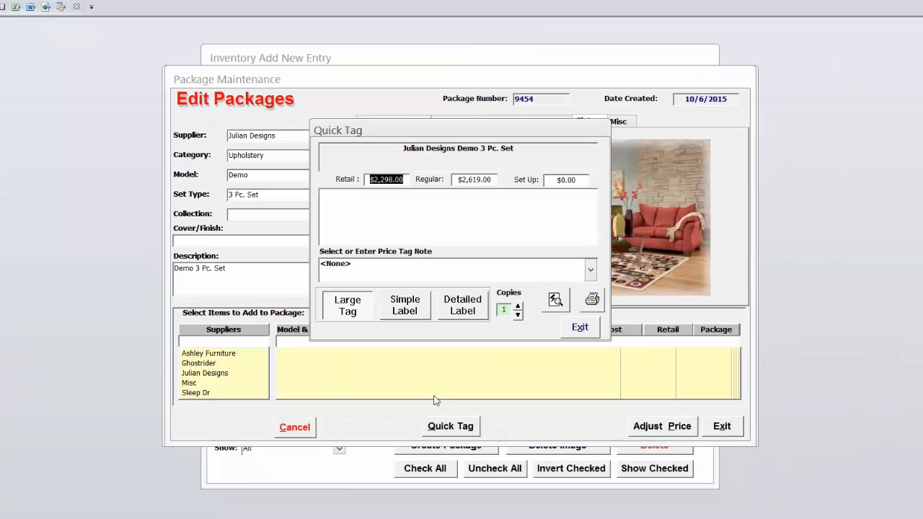
click(555, 302)
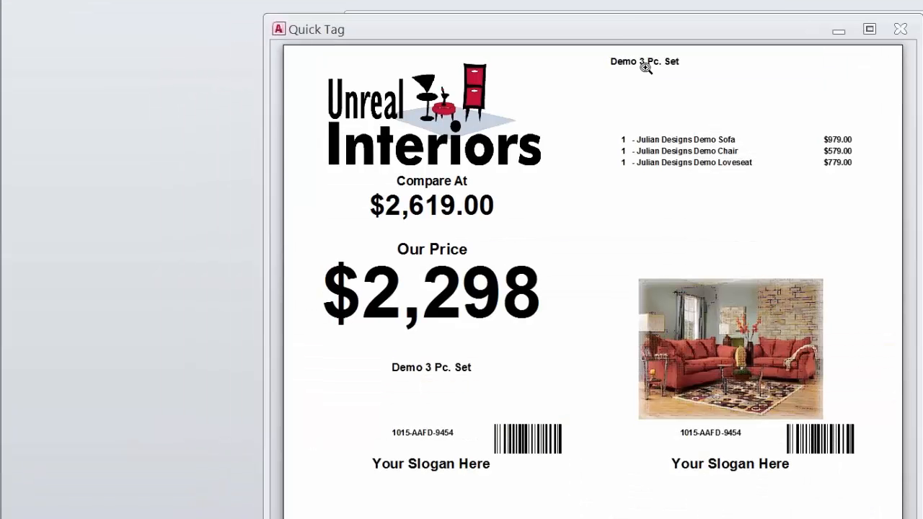
drag(616, 31, 403, 11)
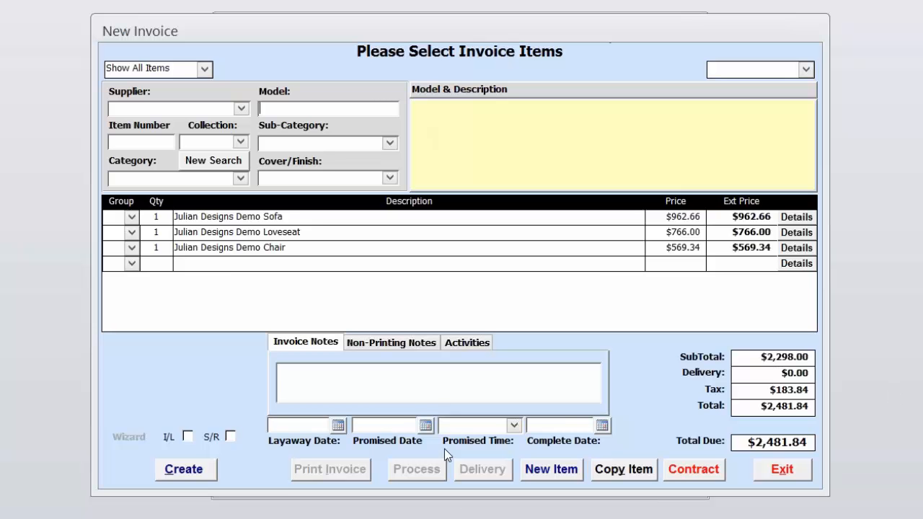
Start creating an invoice from the three Demo items and enter the salesperson's name as the seller.
click(211, 475)
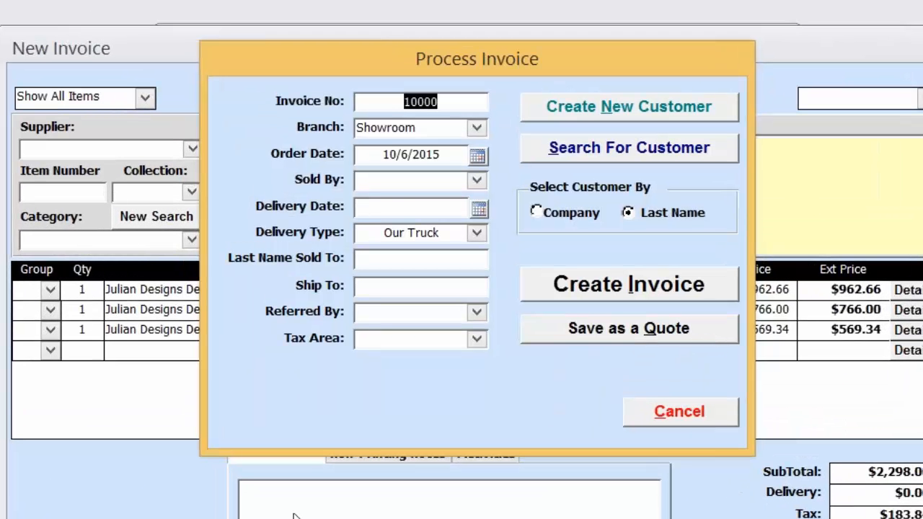
click(424, 180)
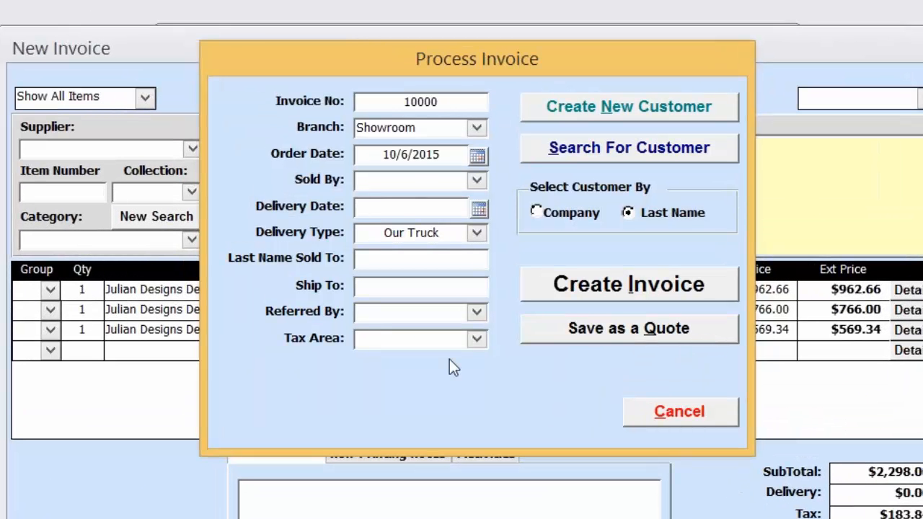
text(sookie)
key(Tab)
Find the customer by a partial telephone number, accept the matching customer for the order and create the invoice.
click(408, 261)
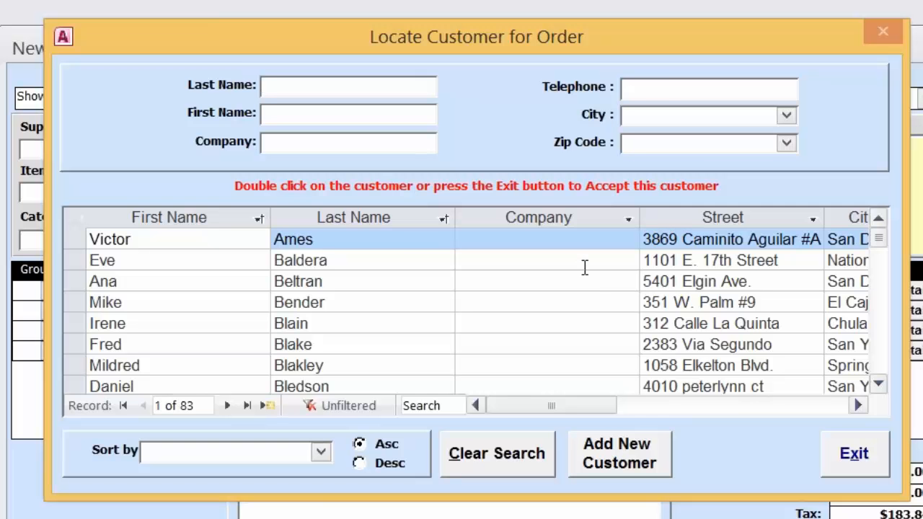
click(664, 87)
text(123)
key(Tab)
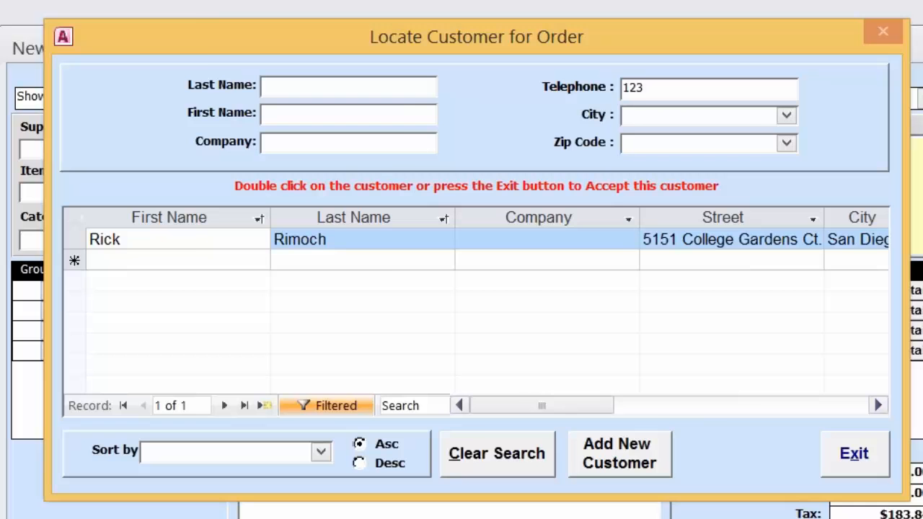
double_click(176, 239)
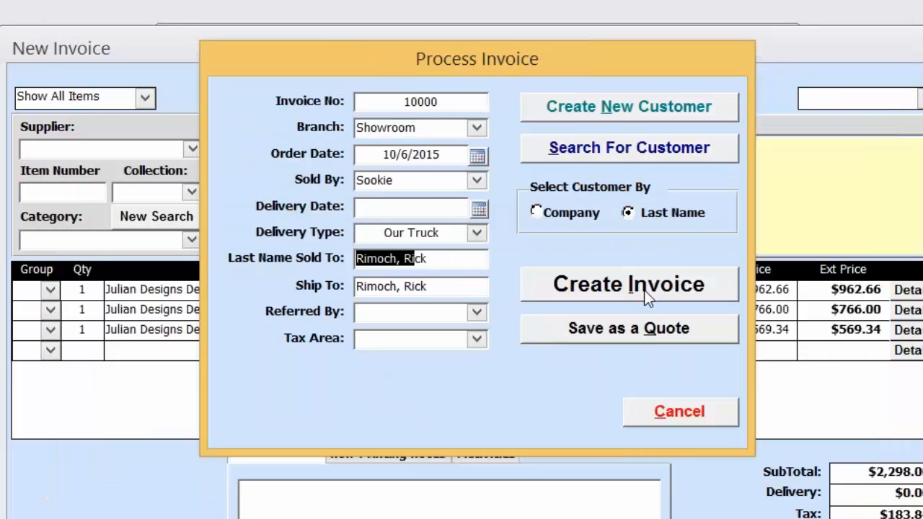
click(644, 290)
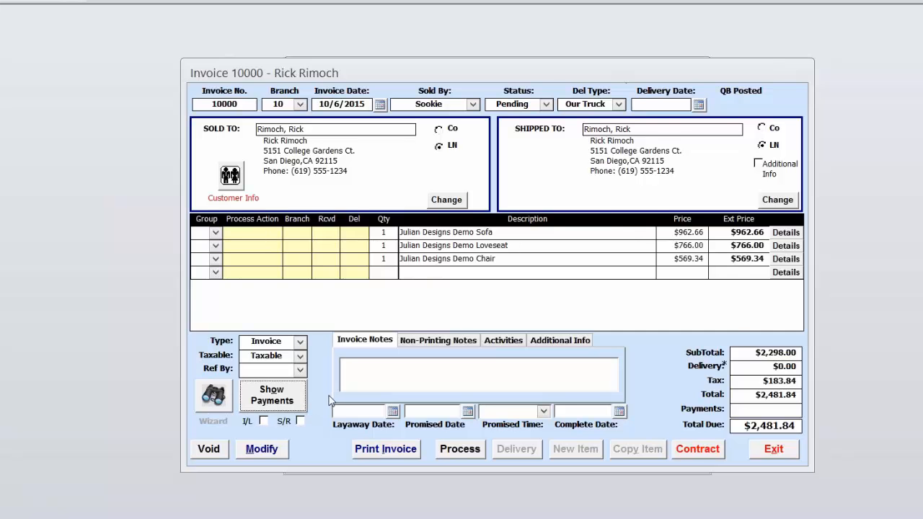
Record a VISA payment of $2,481.84 dated 10/6/2015 on the invoice and return to its order items.
click(304, 396)
click(273, 234)
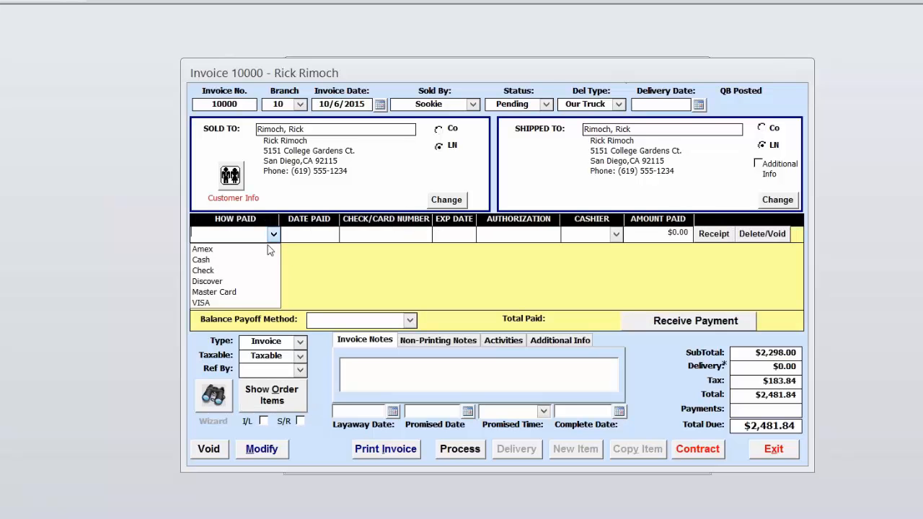
click(217, 303)
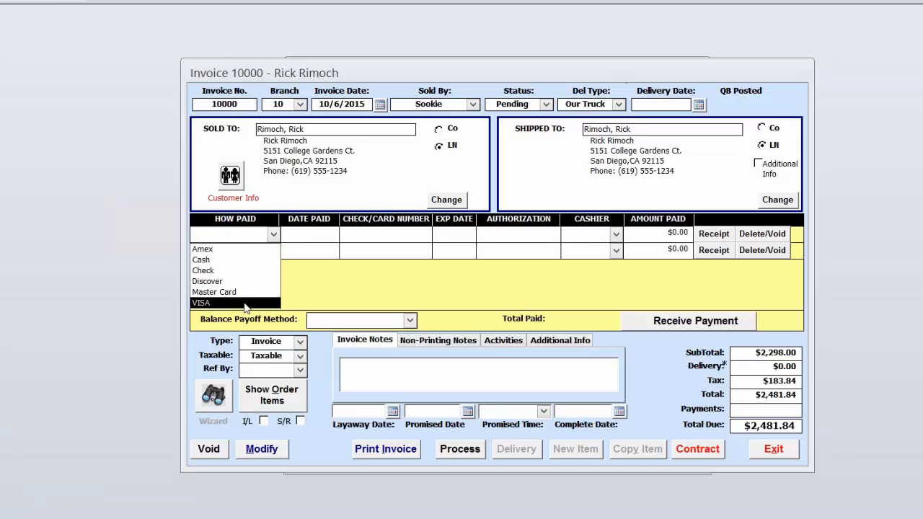
click(328, 229)
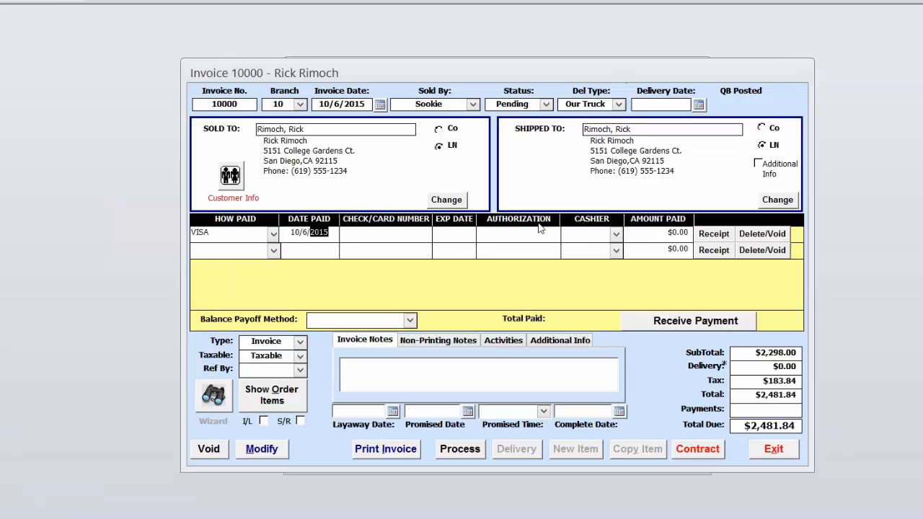
click(663, 233)
click(552, 332)
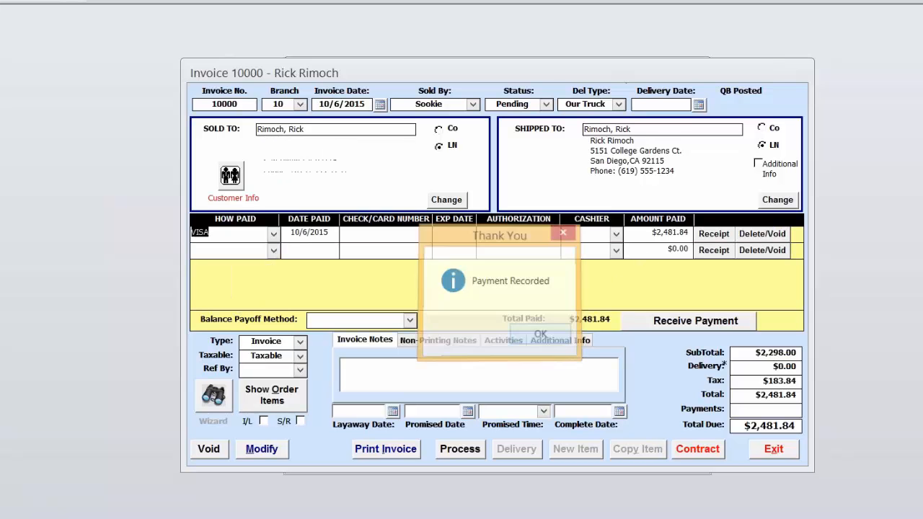
click(289, 398)
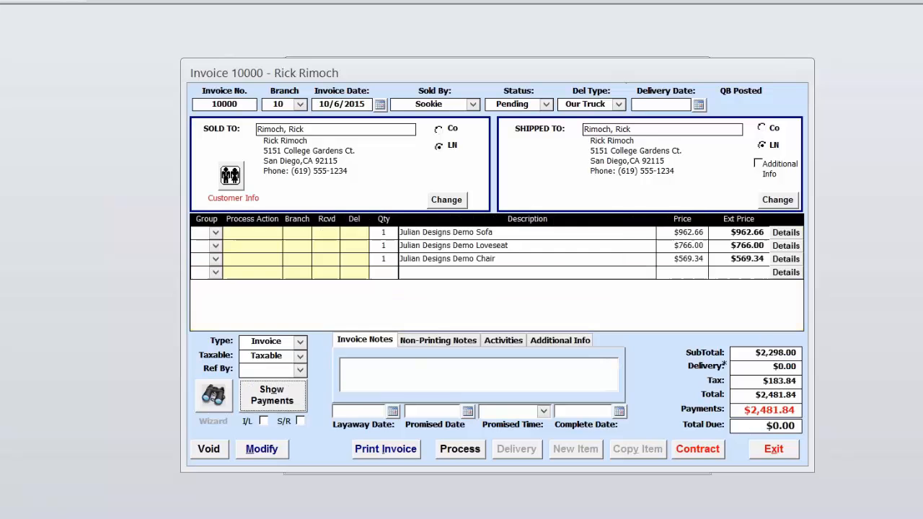
Open a print preview of the invoice, review its items, payment and totals, and close the preview.
click(385, 448)
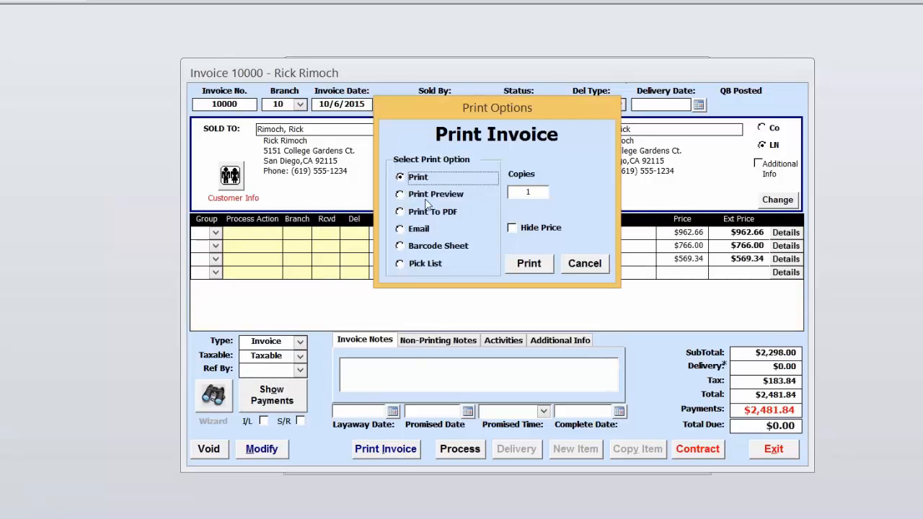
click(426, 196)
click(528, 264)
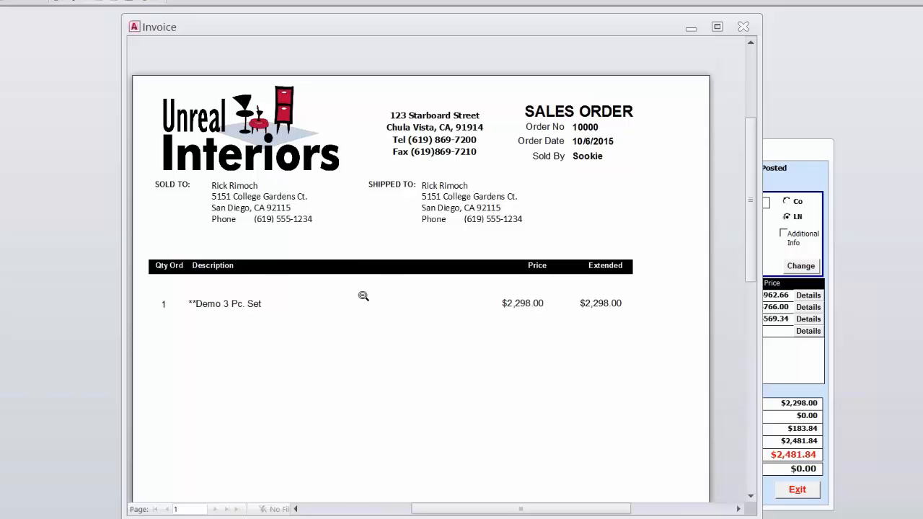
scroll(473, 306, down, 5)
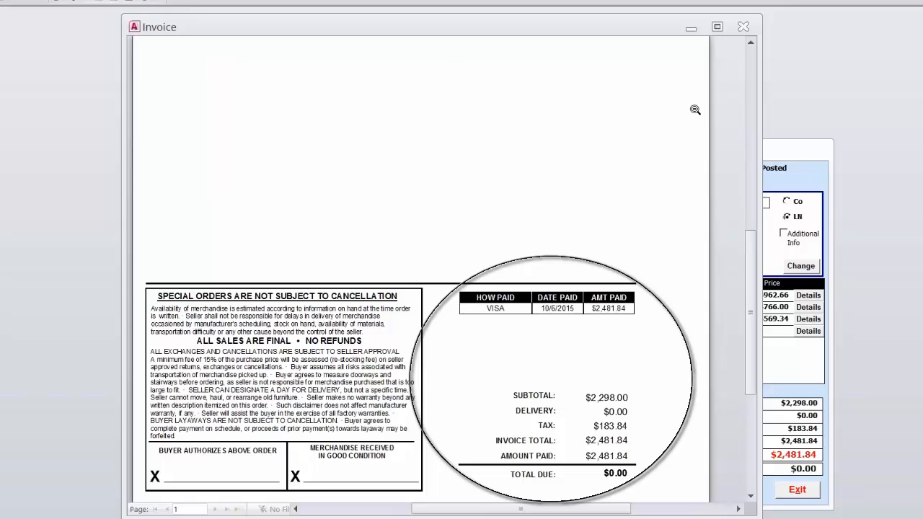
click(748, 29)
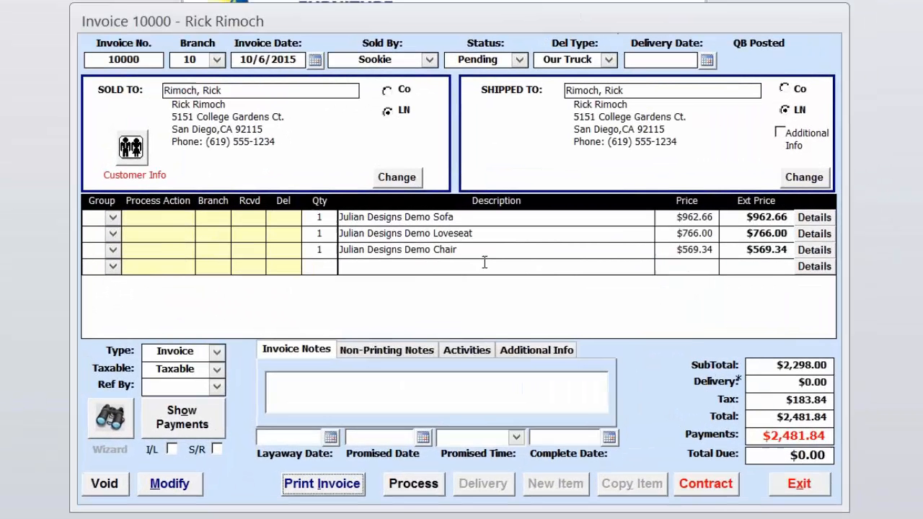
View the Demo Sofa's item information from the invoice to check its stock quantities, and close it.
click(474, 217)
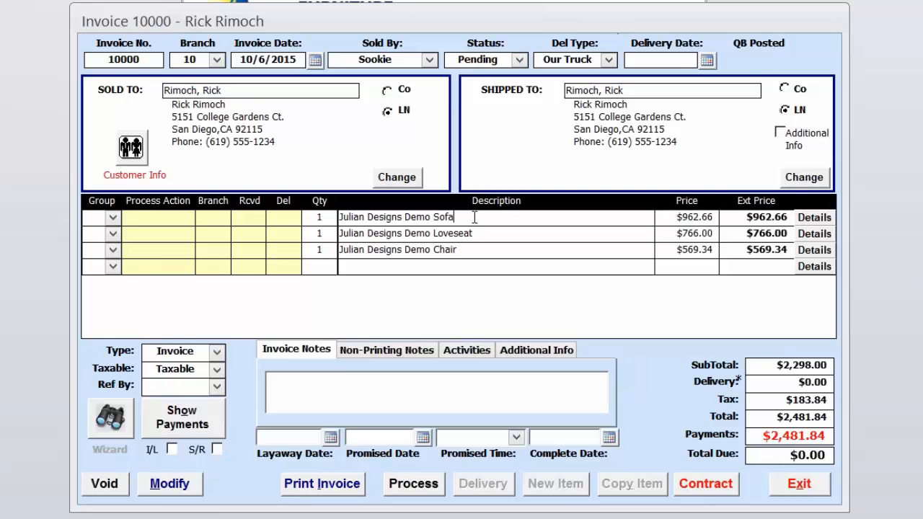
right_click(474, 217)
click(454, 229)
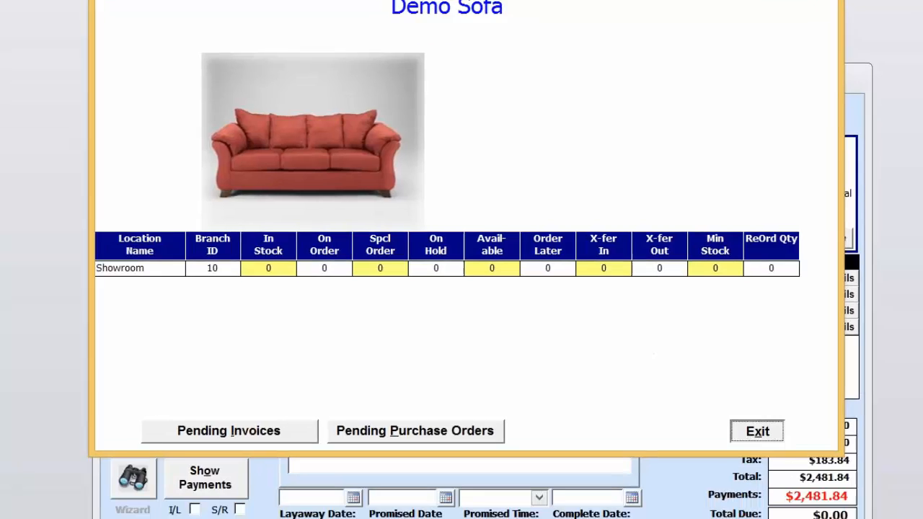
click(765, 478)
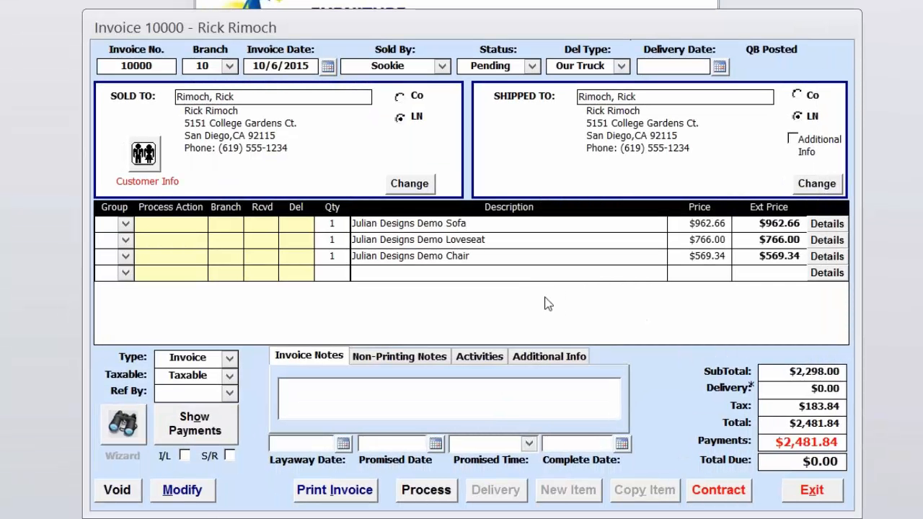
Process the invoice's inventory with the default process actions, skip viewing the purchase orders and show the order items again.
click(427, 490)
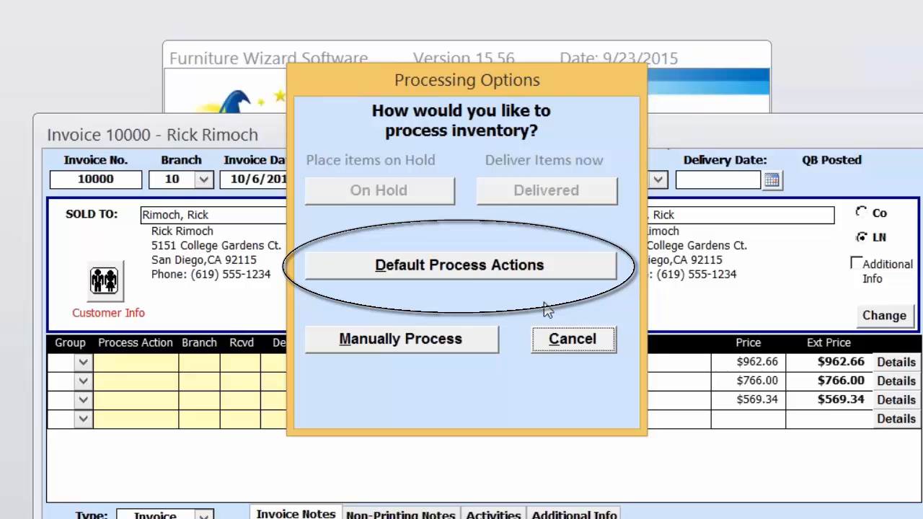
click(469, 273)
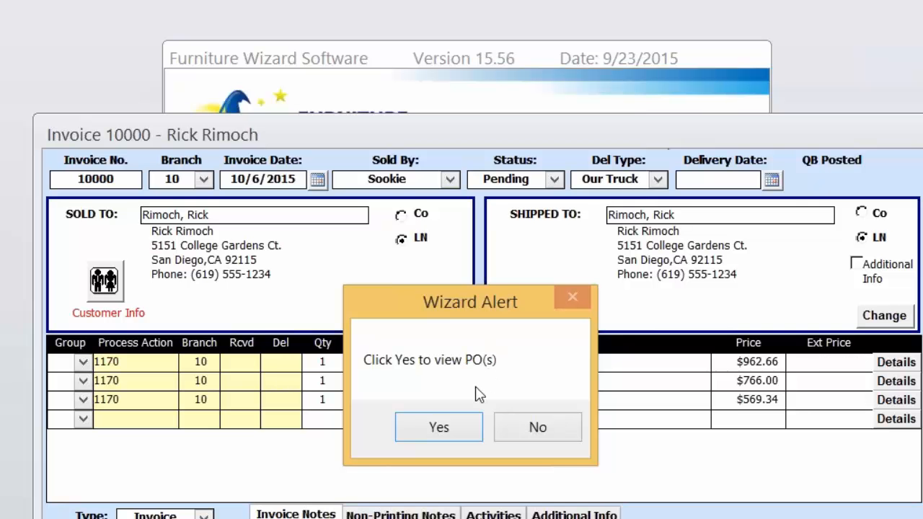
click(540, 433)
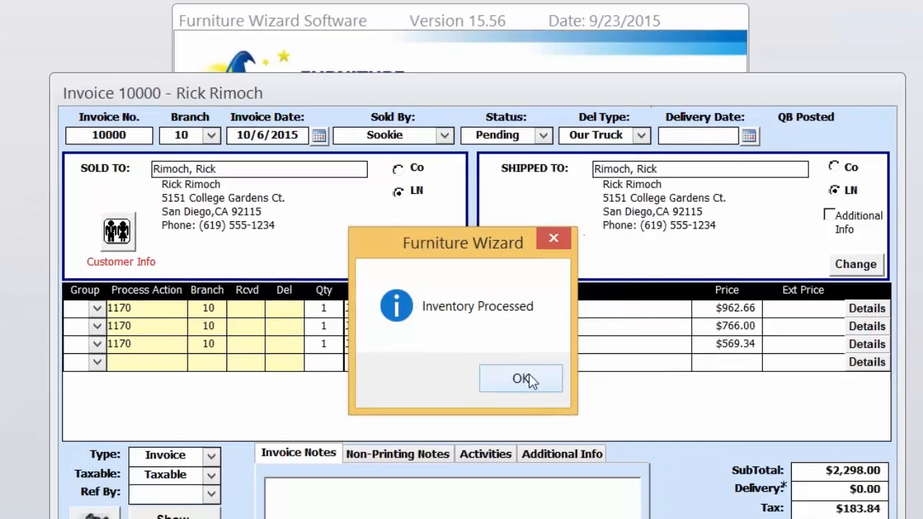
click(522, 379)
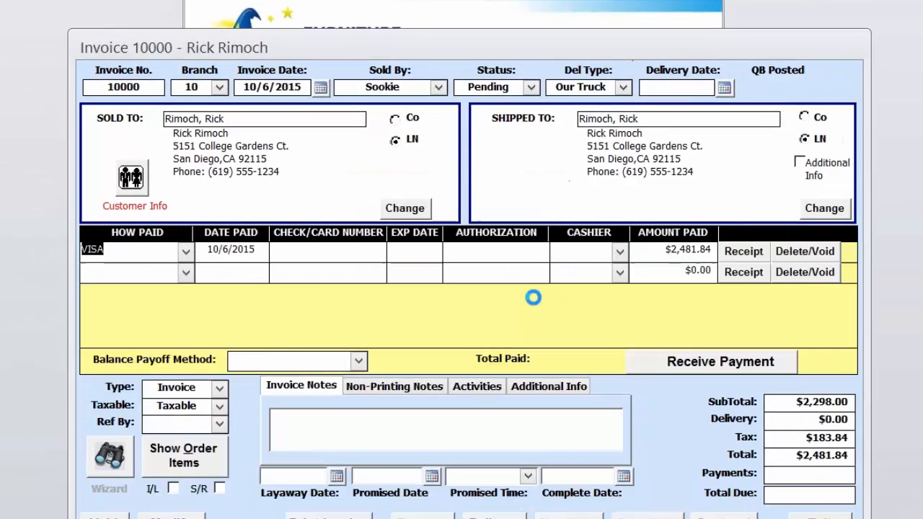
click(176, 516)
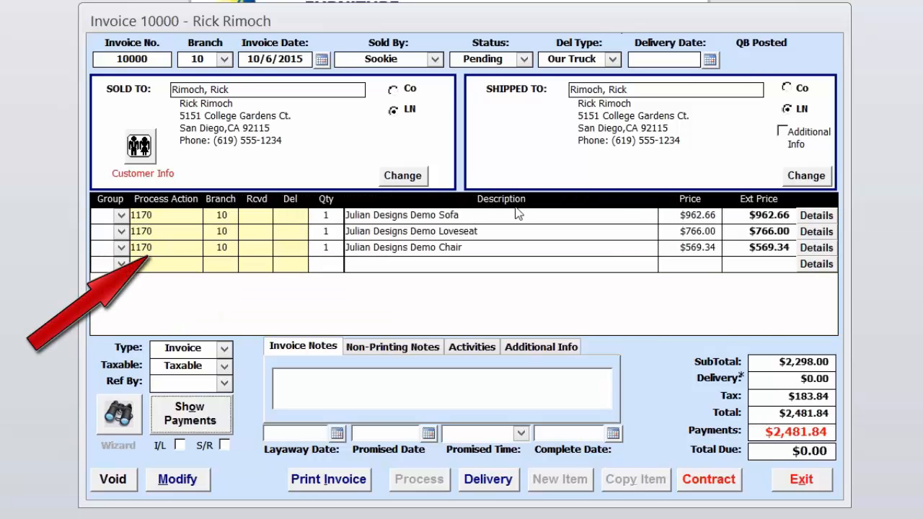
Check the Demo Sofa's special order quantity in its item information, and return to the invoice.
right_click(375, 218)
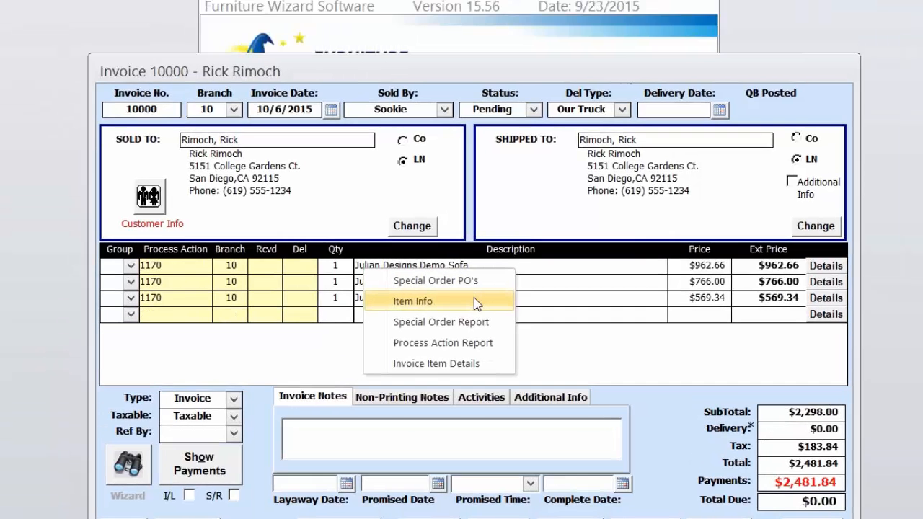
click(425, 250)
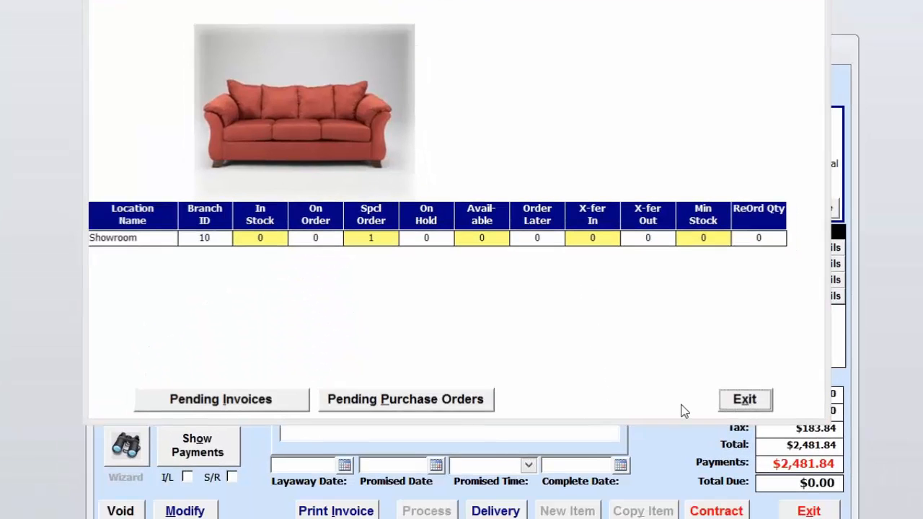
click(745, 399)
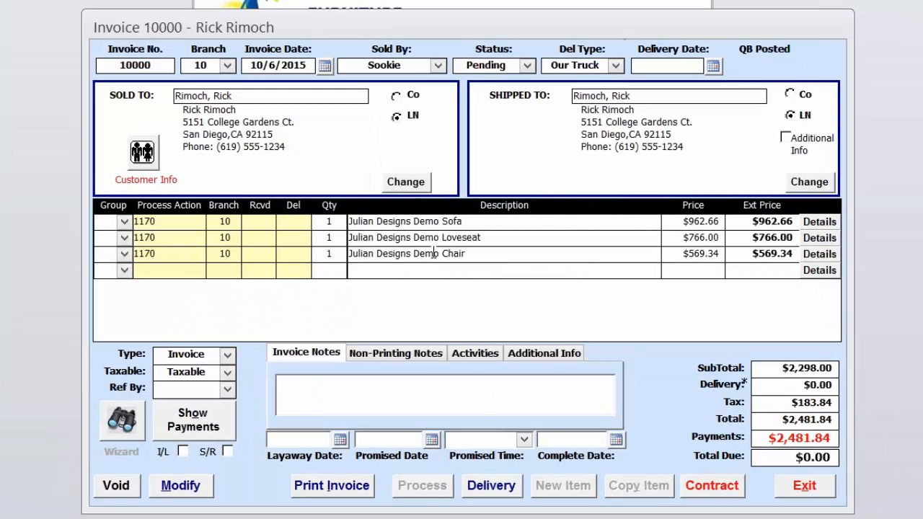
Open the invoice items' Julian Designs purchase order, set its expected date to 10/26/2015 and enter the supplier's acknowledgement number.
double_click(153, 235)
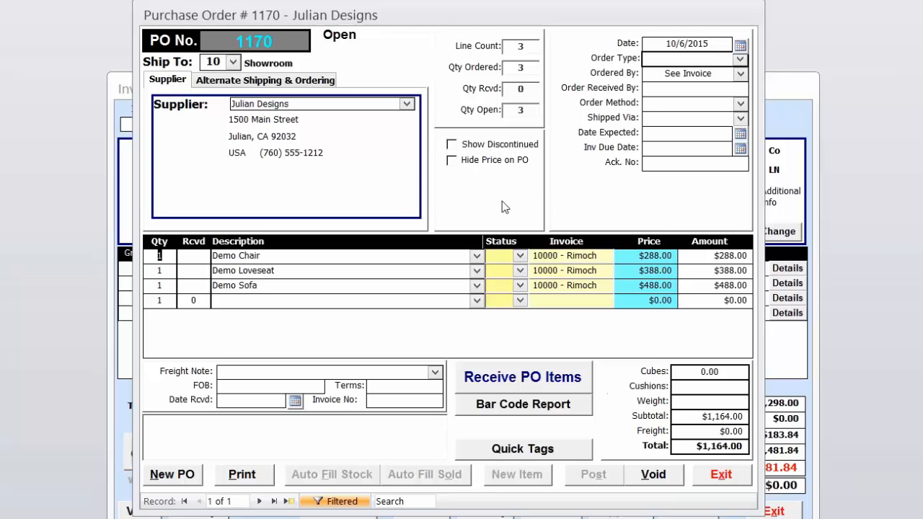
click(735, 134)
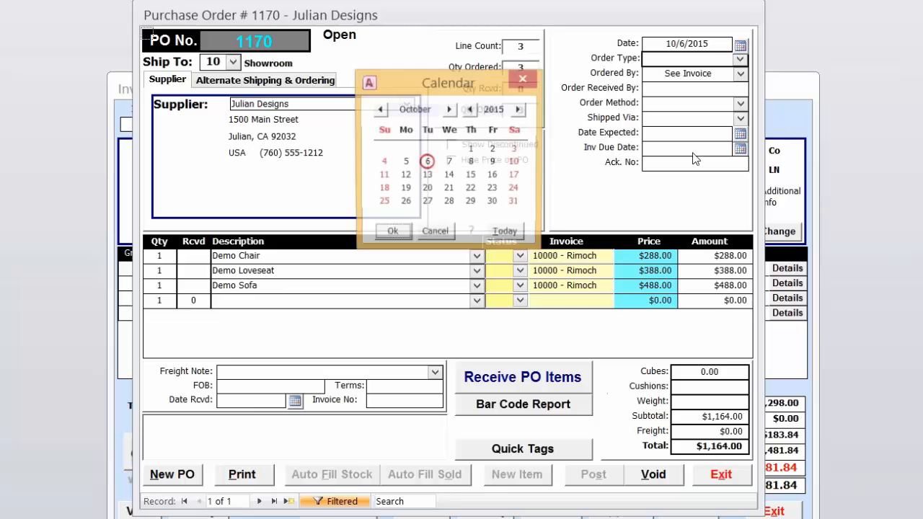
double_click(405, 203)
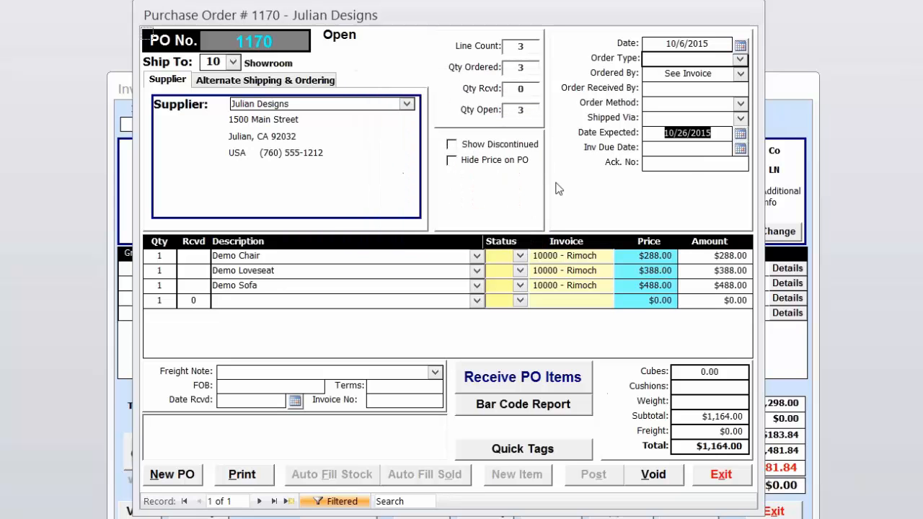
click(676, 163)
text(64663)
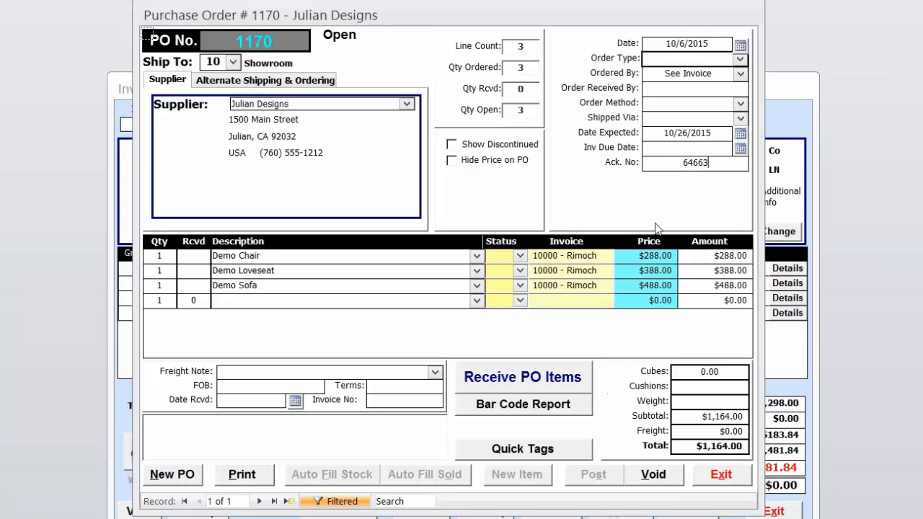
Set the status of all items on the purchase order to Ack, confirm the change and return to the invoice.
text(a)
right_click(503, 261)
click(442, 287)
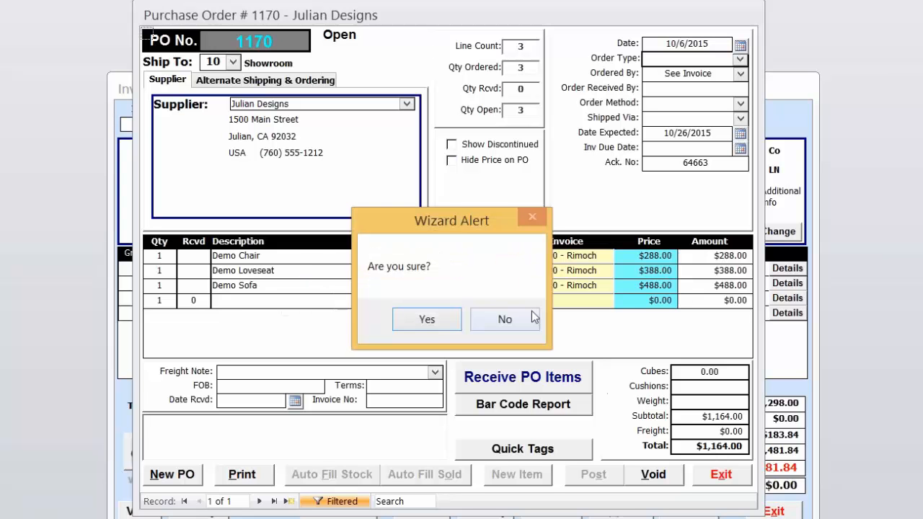
click(428, 328)
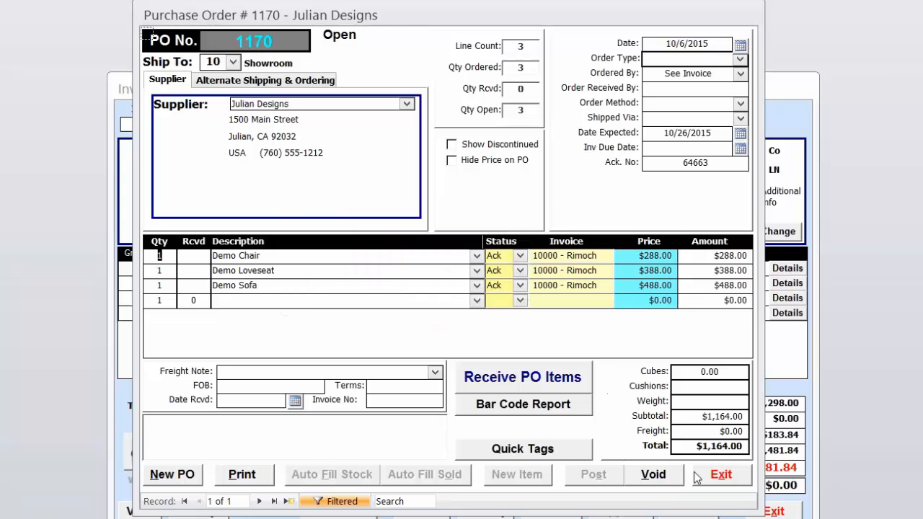
click(730, 477)
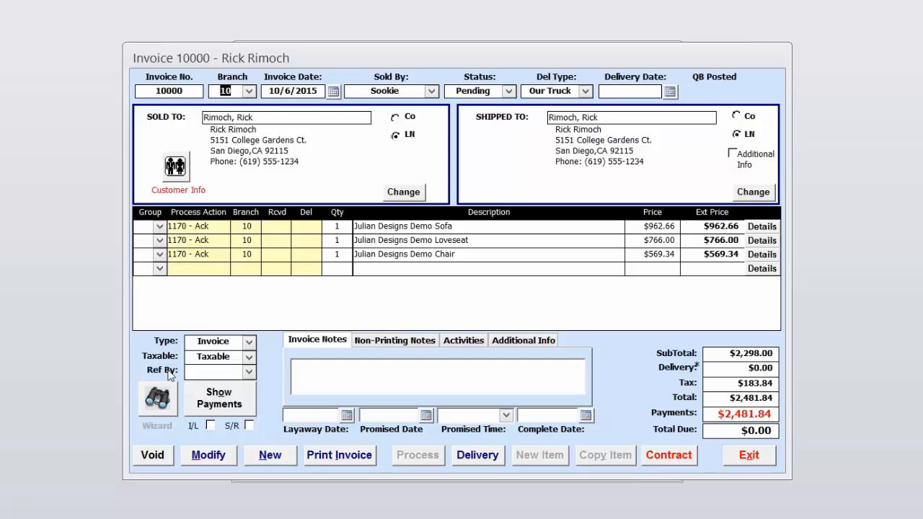
Receive all items of the invoice's purchase order dated 10/6/2015, post the receipt and close the purchase order.
double_click(170, 240)
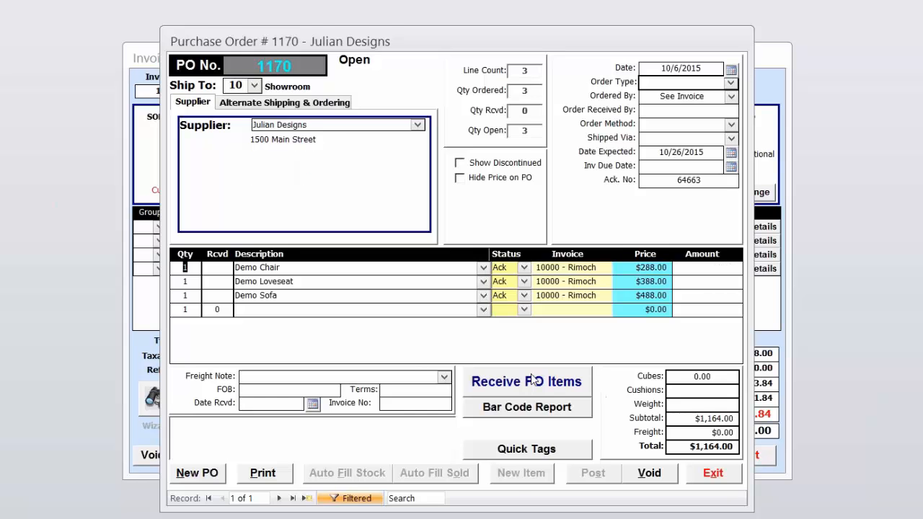
click(506, 380)
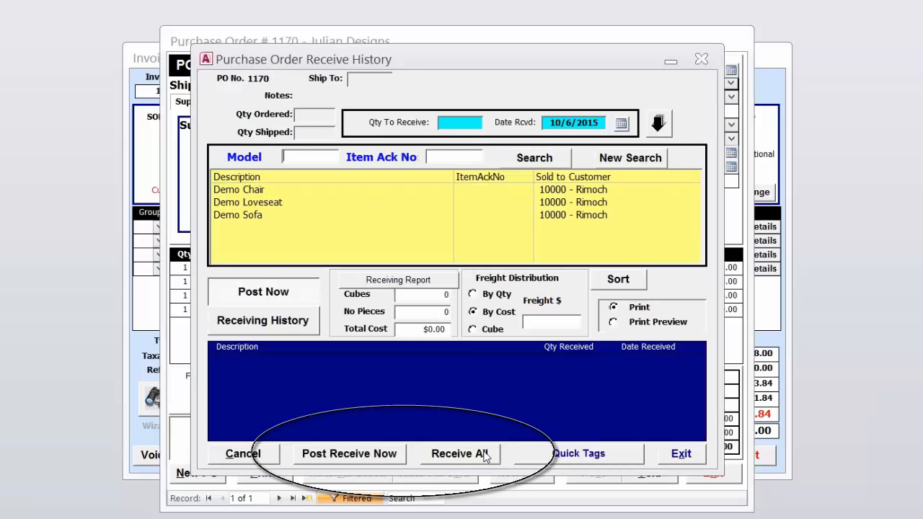
click(483, 454)
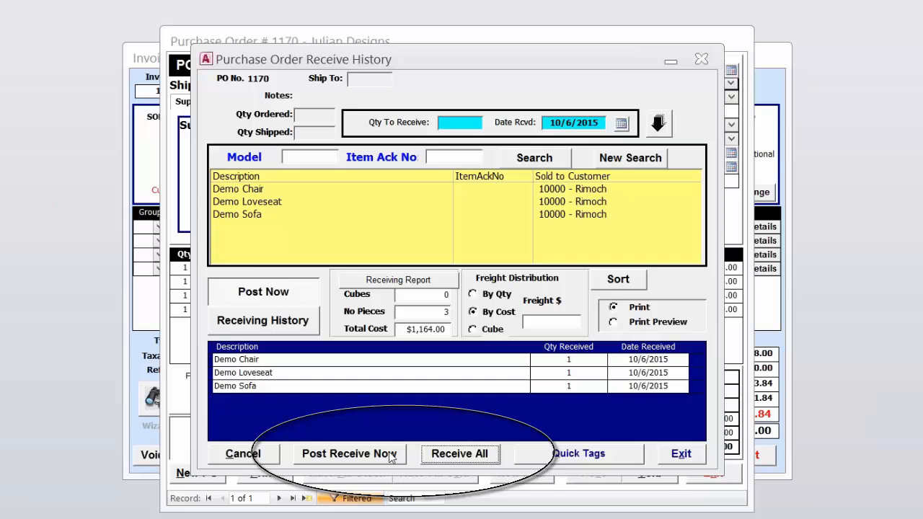
click(365, 454)
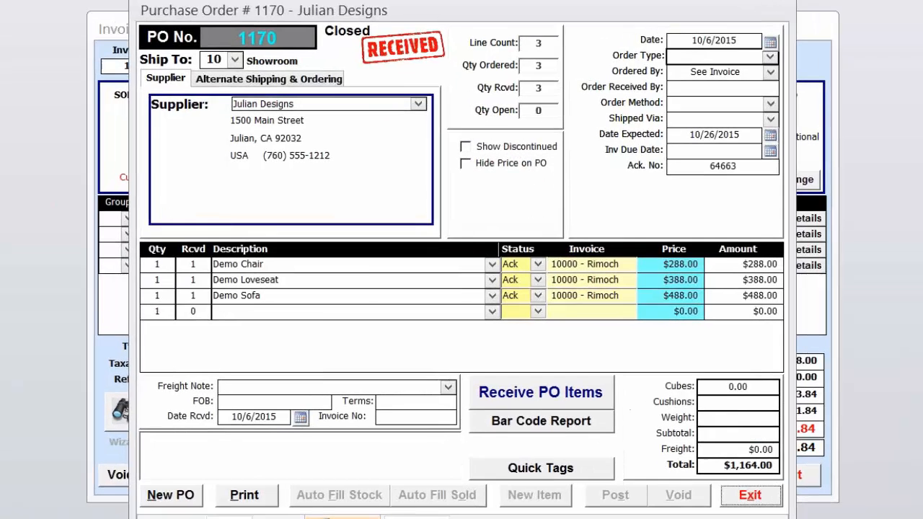
click(712, 473)
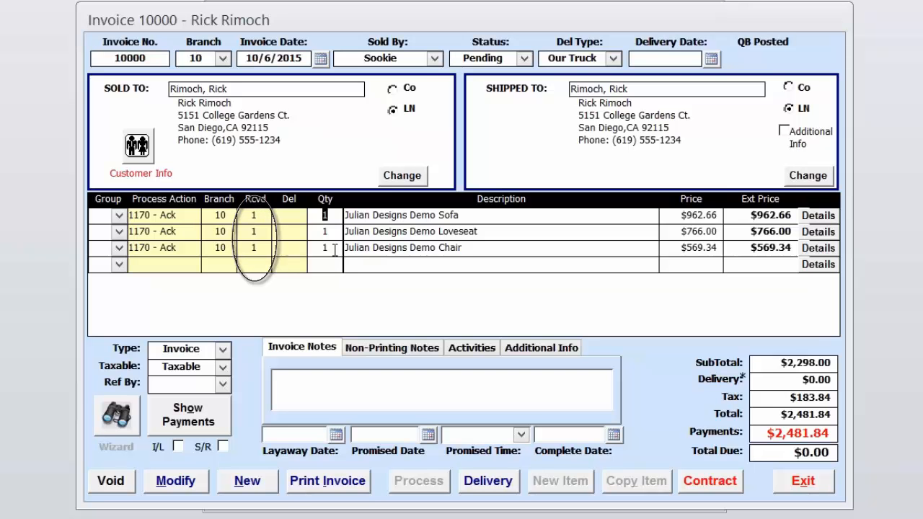
Check the received Demo Sofa's in-stock and on-hold quantities in its item information, and close it.
right_click(465, 215)
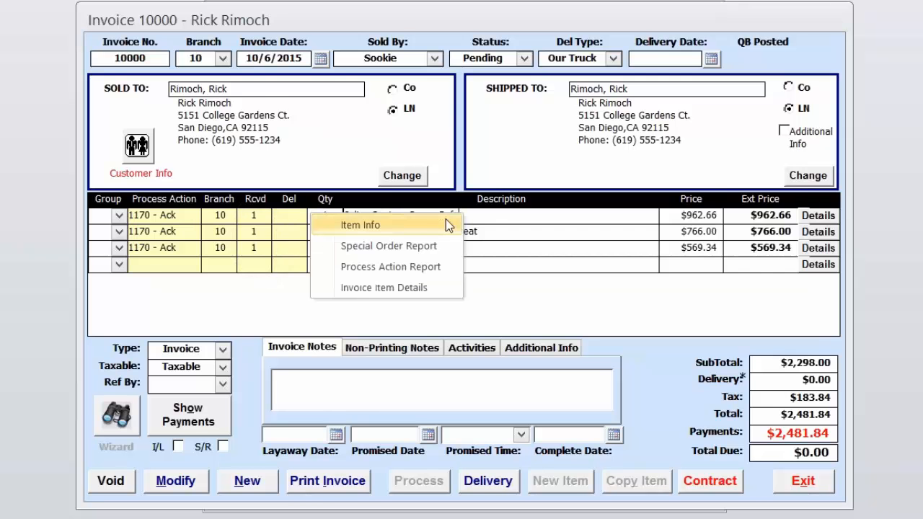
click(435, 224)
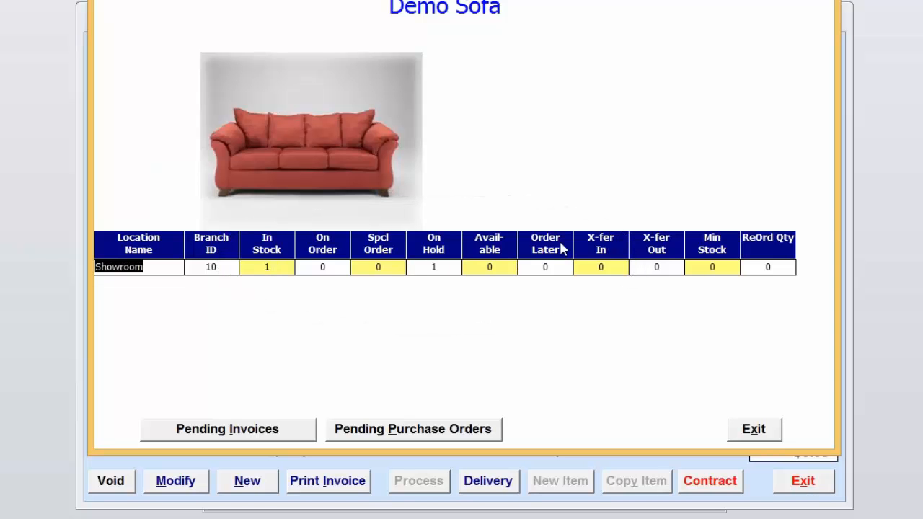
click(779, 431)
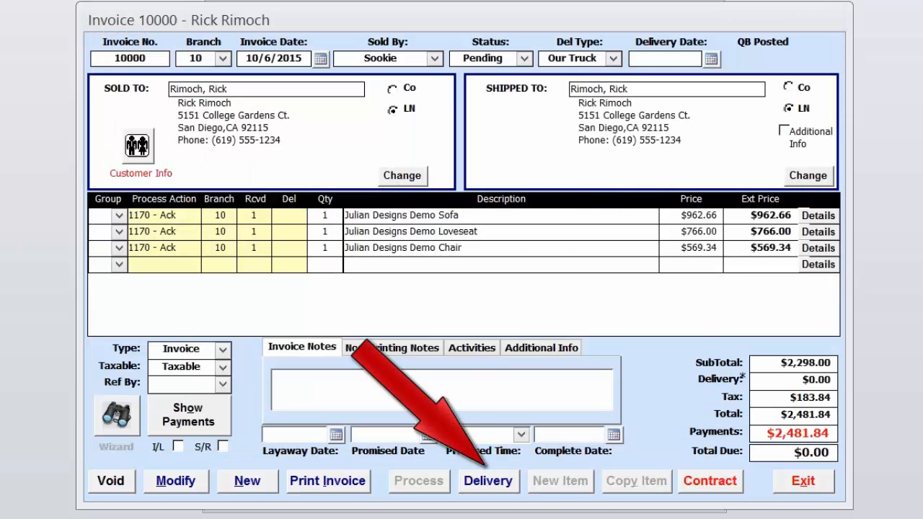
Deliver all items on the invoice, post the delivery and check the Demo Sofa's stock in its item information.
click(489, 481)
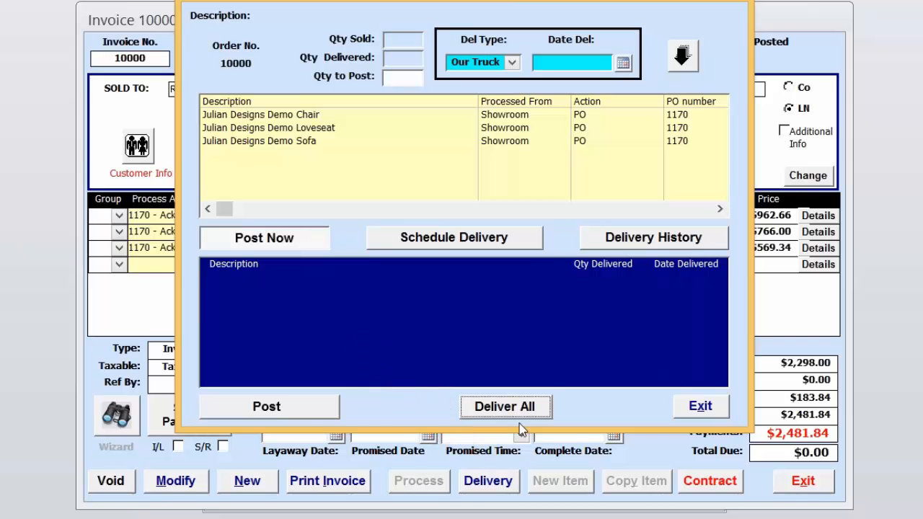
click(513, 408)
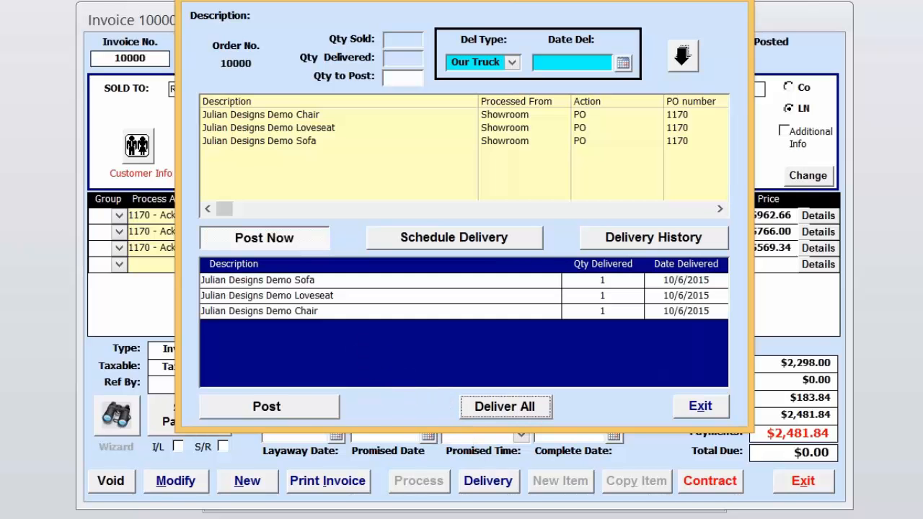
click(285, 406)
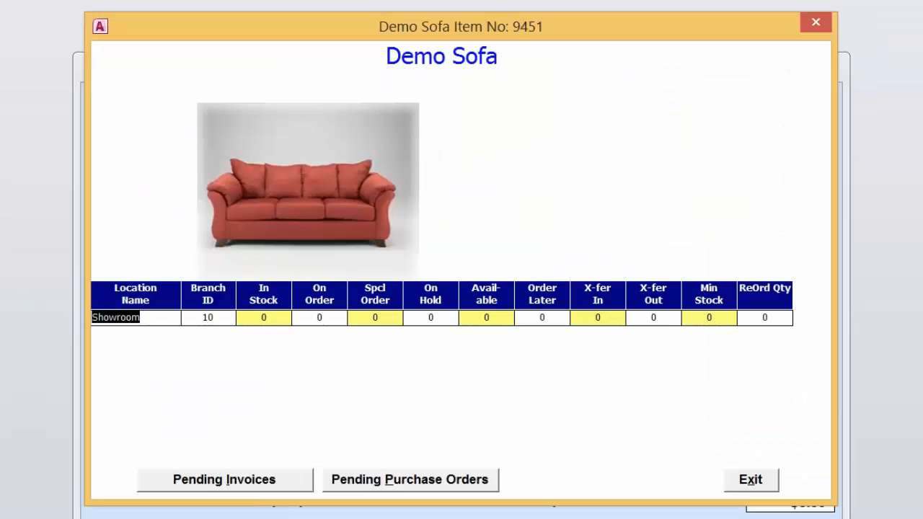
click(750, 480)
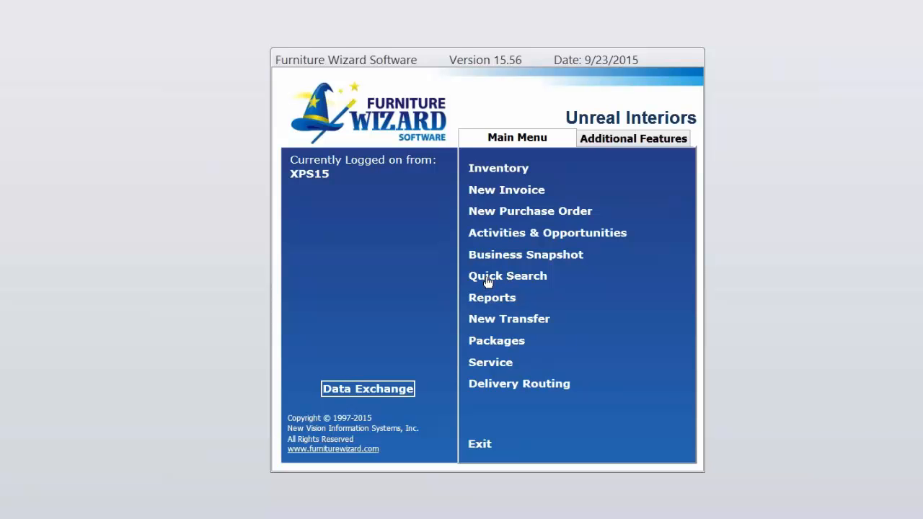
Find the B327-39 Media Chest through Quick Search, review its cost, pricing and picture, and return to the main menu.
click(486, 281)
drag(518, 244, 425, 400)
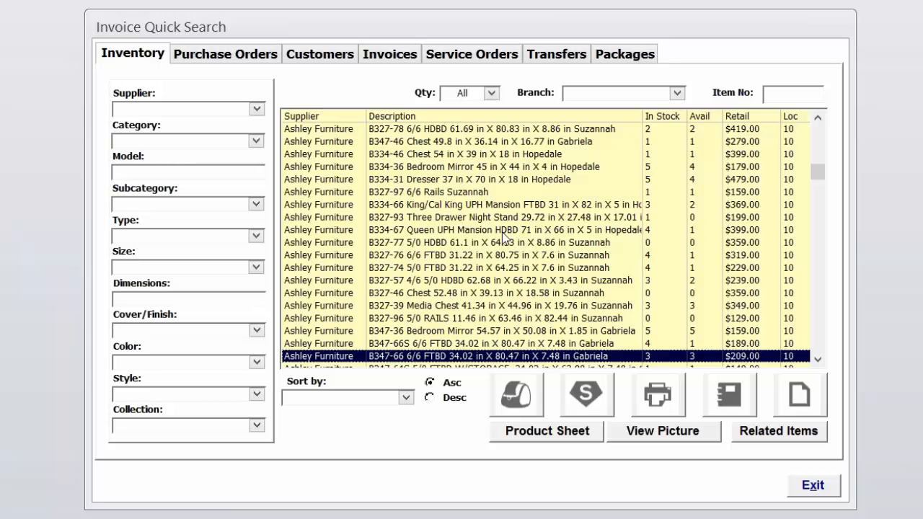
double_click(481, 306)
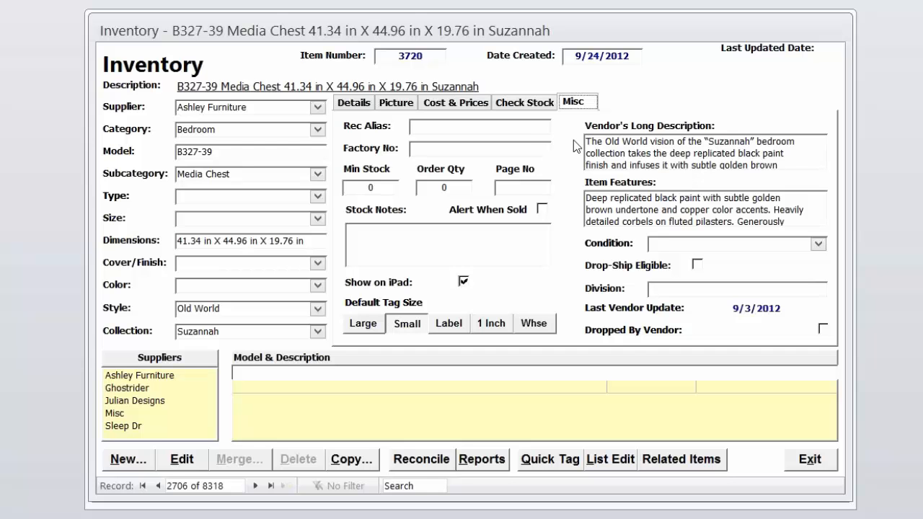
click(481, 105)
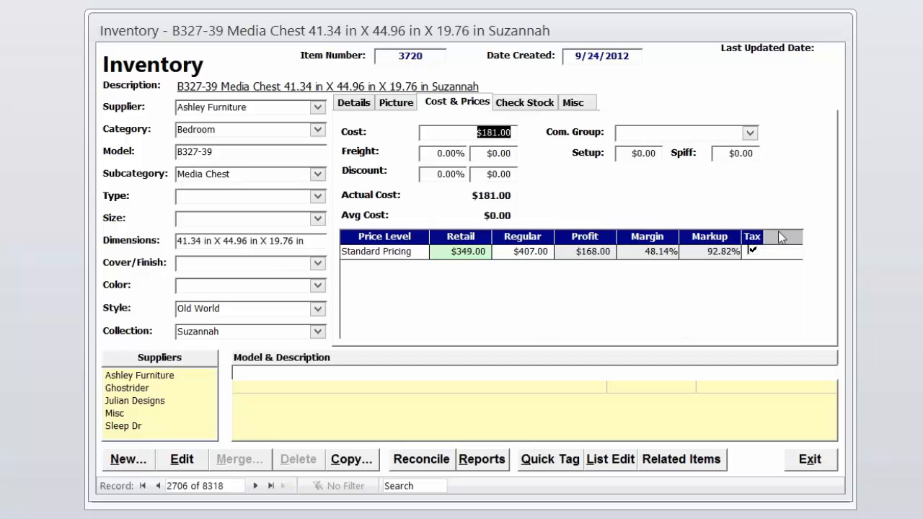
click(395, 102)
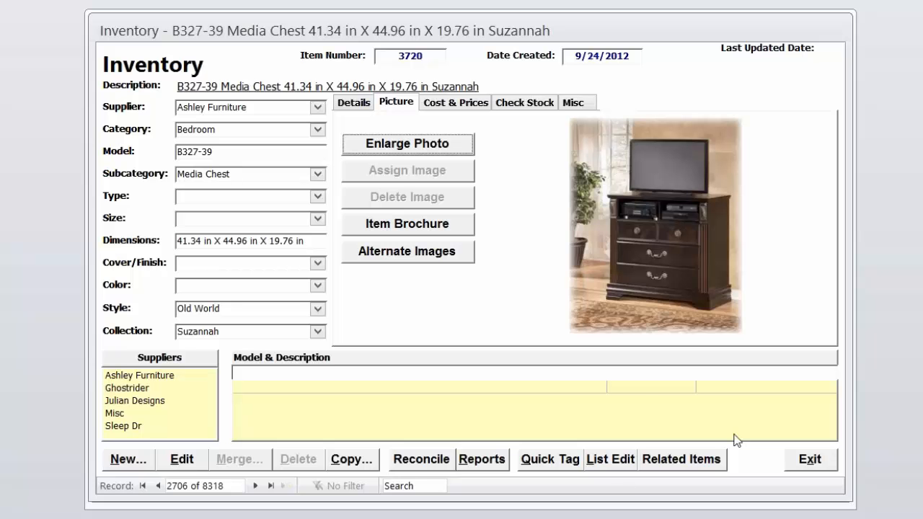
click(820, 459)
click(833, 492)
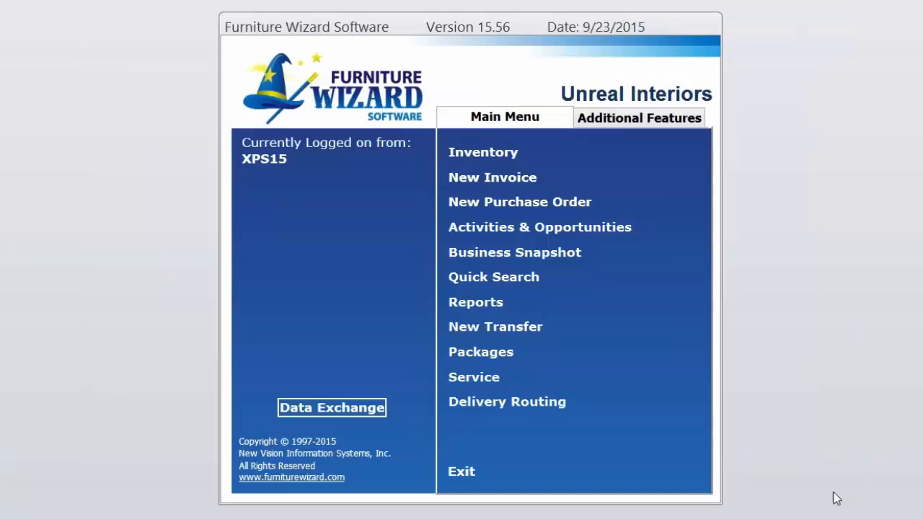
Start a new invoice and filter the selectable items by model b2.
click(498, 175)
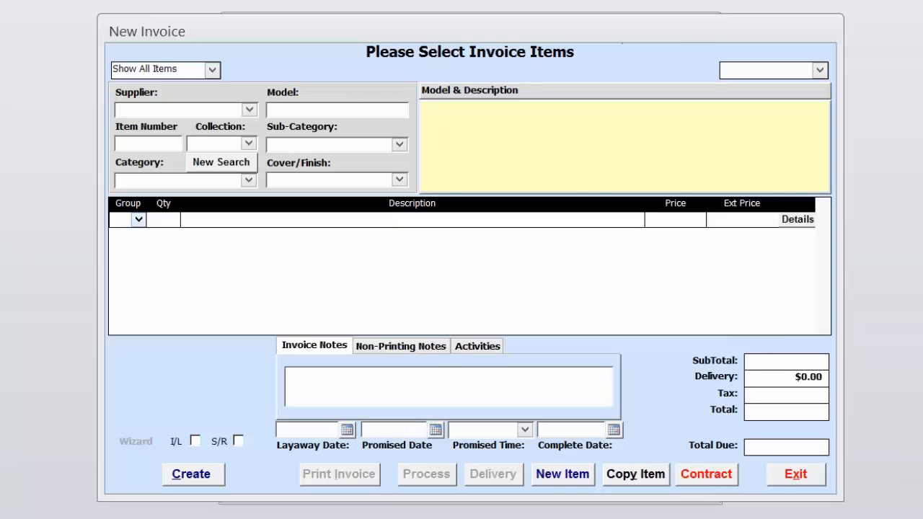
text(b2)
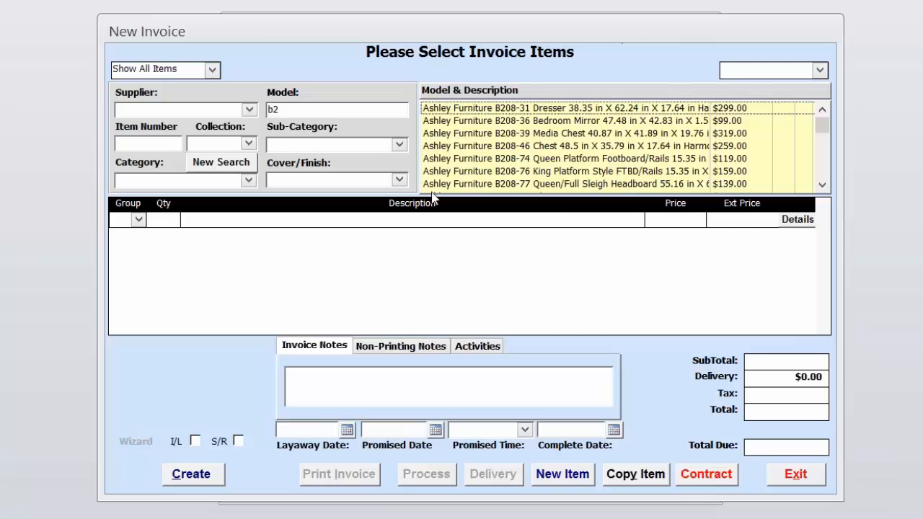
View the item information of the Ashley Furniture B208-46 Chest, check the vendor's stock for it, and return to the invoice.
click(565, 150)
right_click(566, 150)
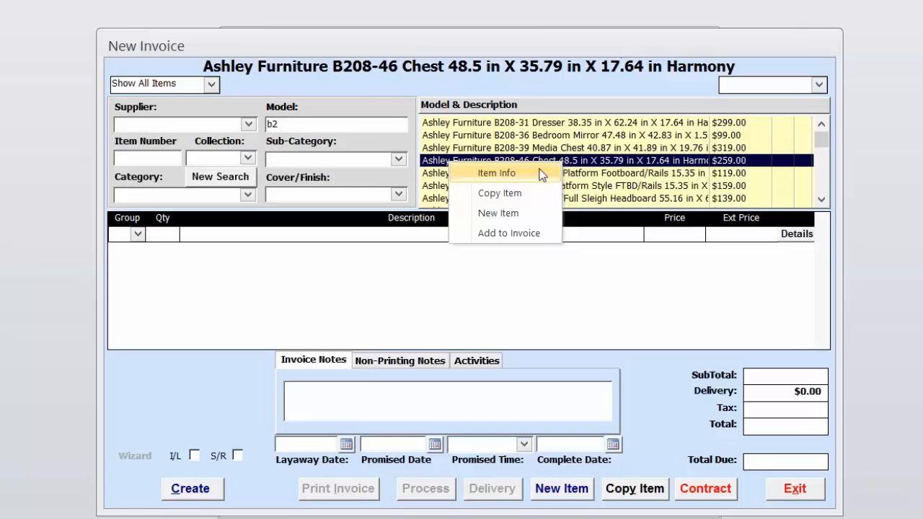
click(542, 174)
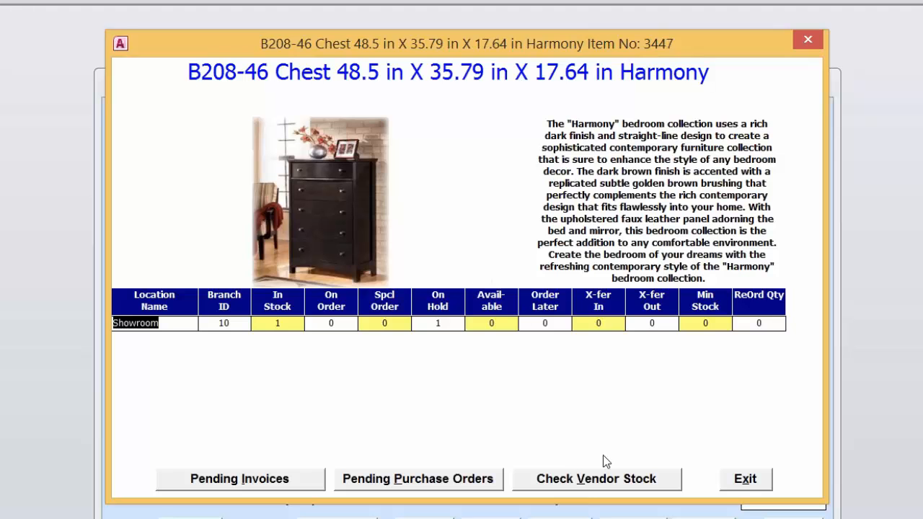
click(653, 480)
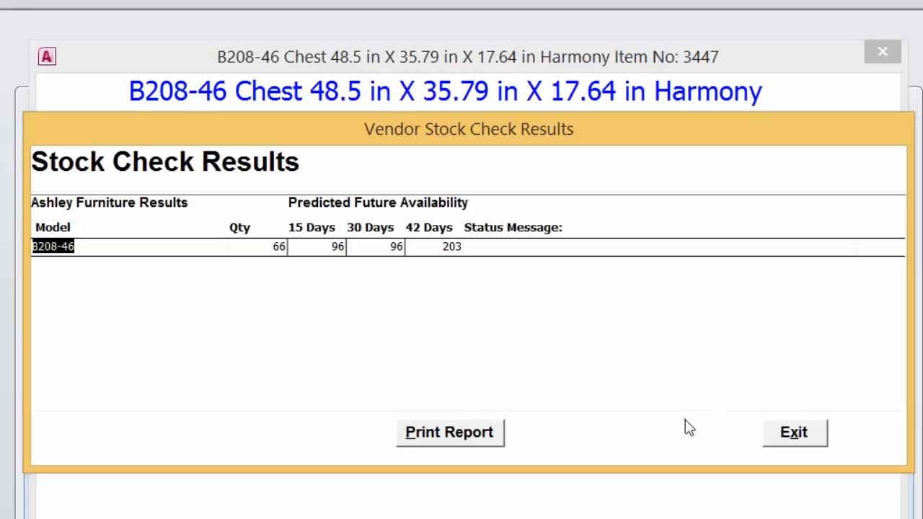
click(787, 430)
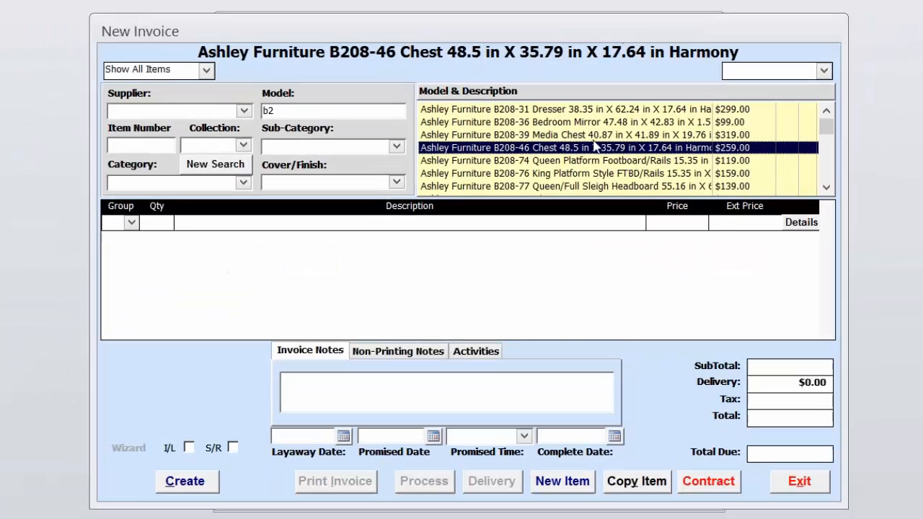
Add the B208-46 Chest, B208-31 Dresser and B208-36 Bedroom Mirror from the Harmony collection to the invoice.
double_click(545, 145)
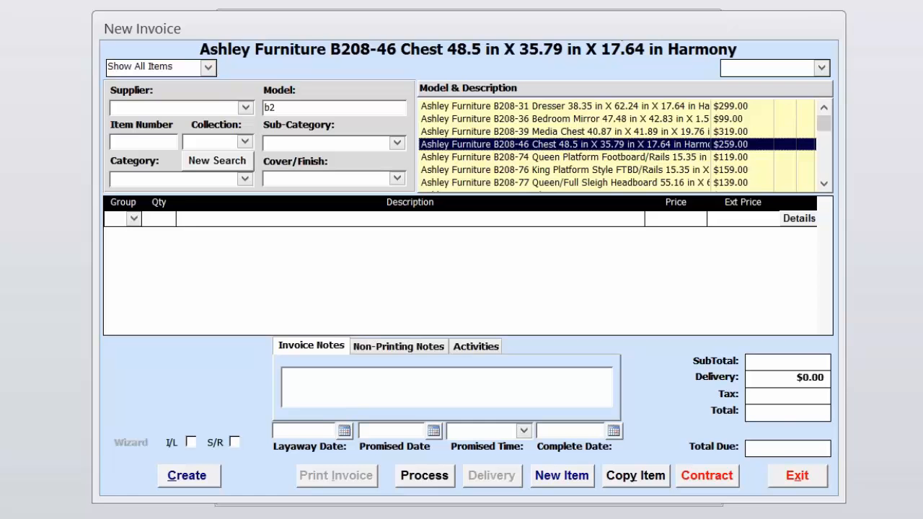
double_click(566, 107)
double_click(574, 119)
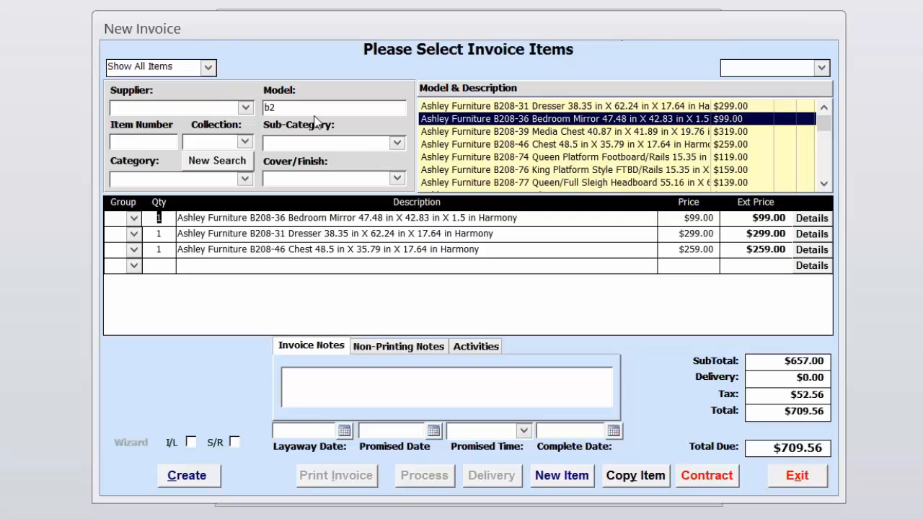
Filter the items by model 750 and add the Darcy Cafe 7500438 Sofa and 7500435 Loveseat to the invoice.
click(275, 107)
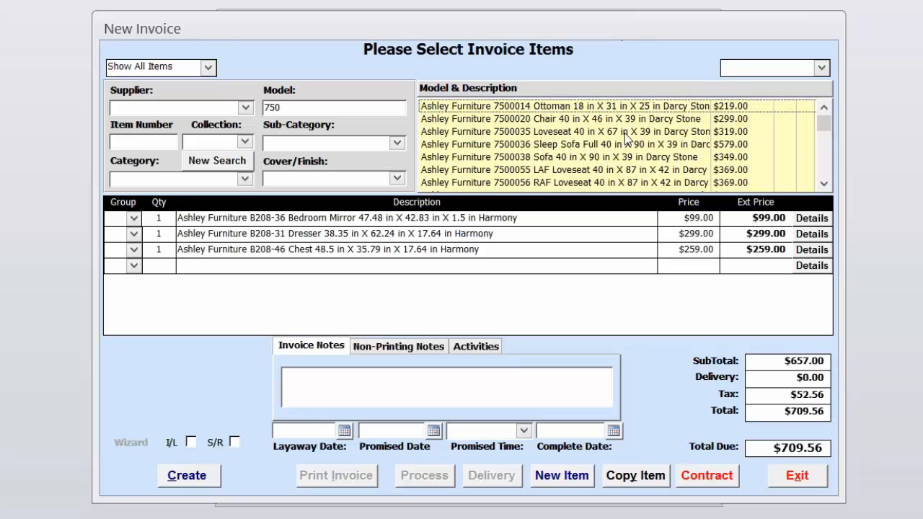
scroll(546, 169, down, 3)
click(548, 182)
double_click(548, 157)
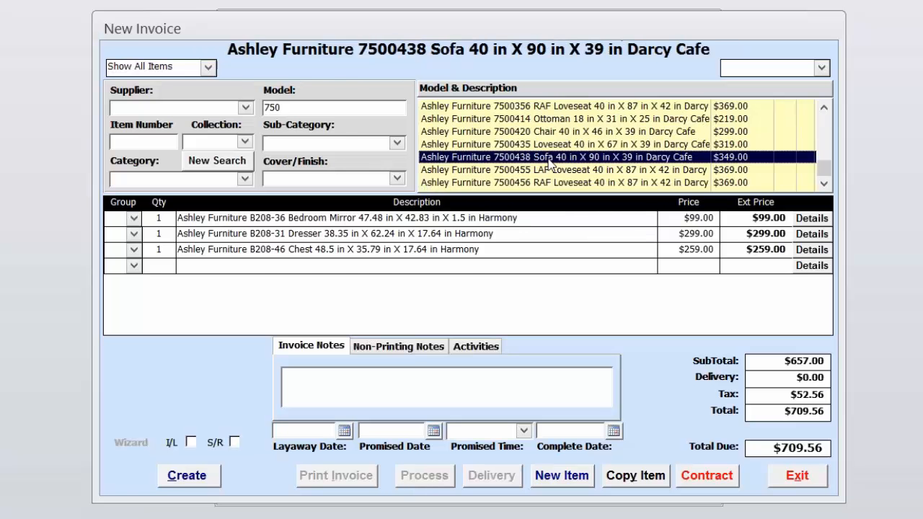
click(556, 146)
double_click(556, 146)
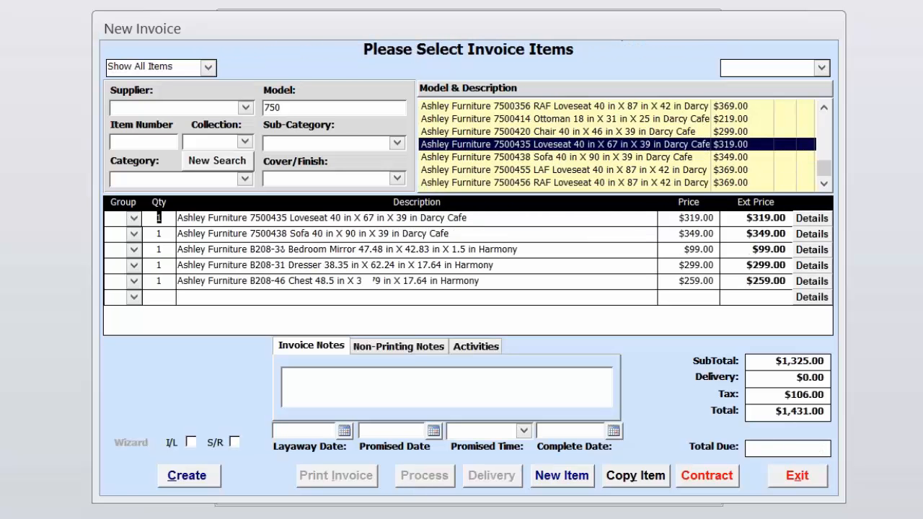
Add the Darcy Cafe 7500420 Chair to the invoice and check the vendor's stock from the 7500438 Sofa's item information.
double_click(561, 131)
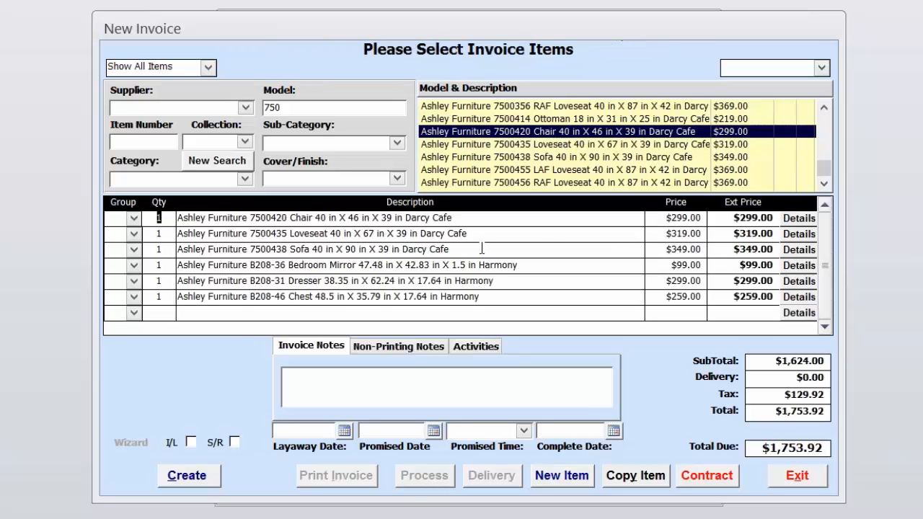
right_click(336, 250)
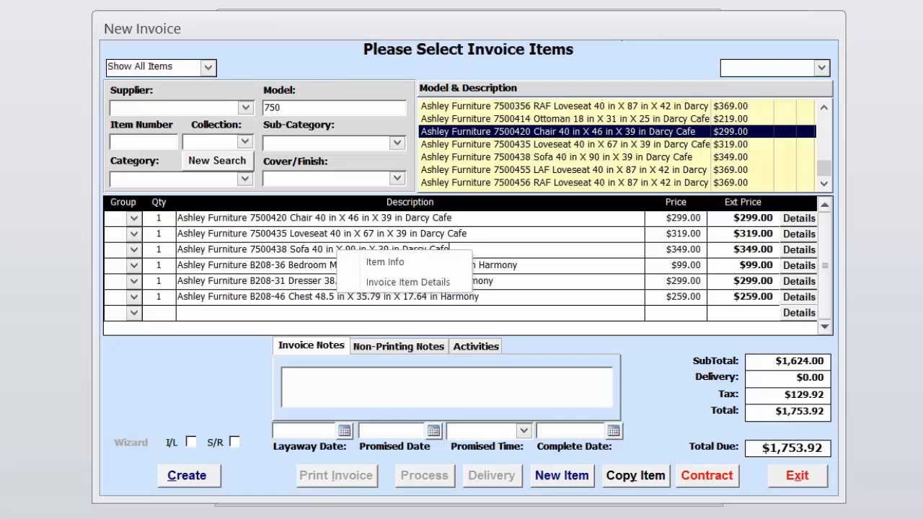
click(450, 269)
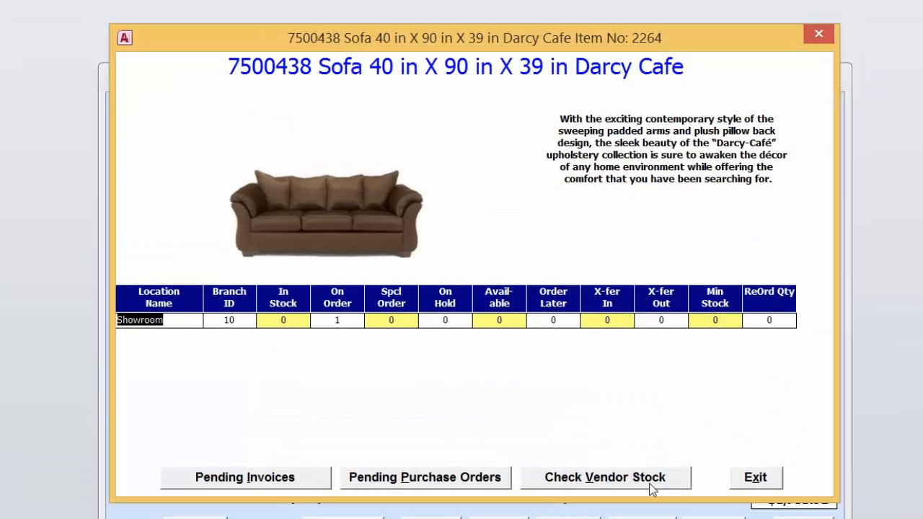
click(651, 488)
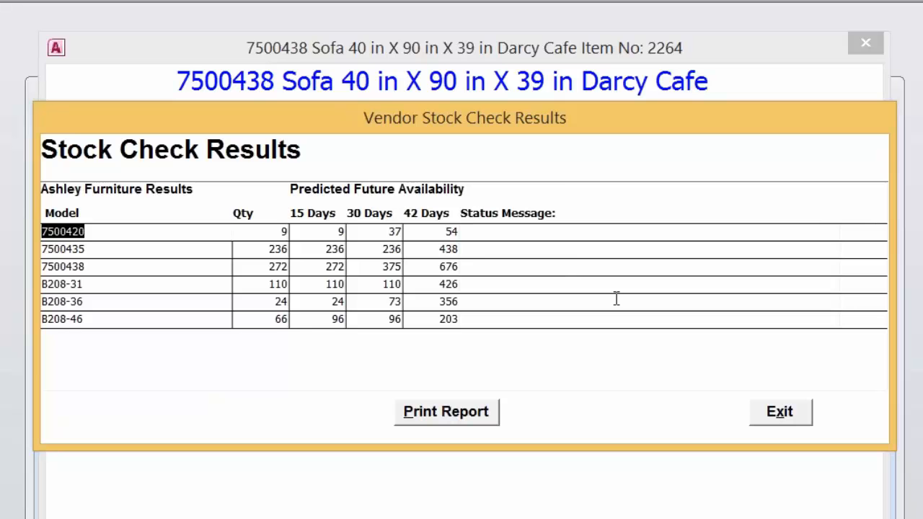
click(781, 411)
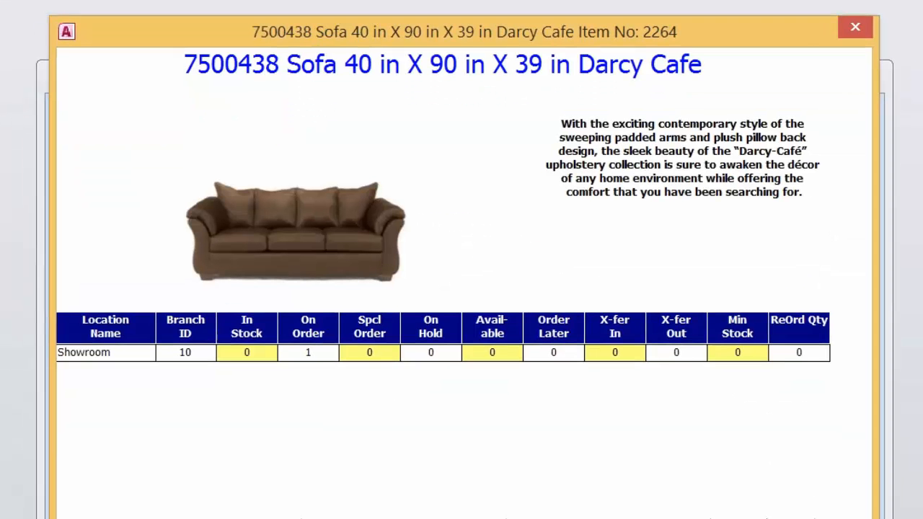
click(798, 443)
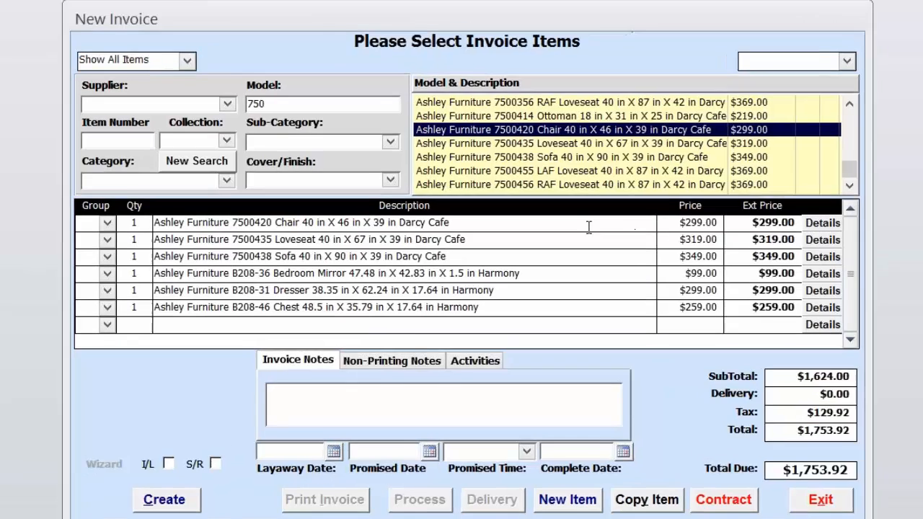
View the invoice item details of the 7500420 Chair, including its price, and return to the invoice.
double_click(588, 227)
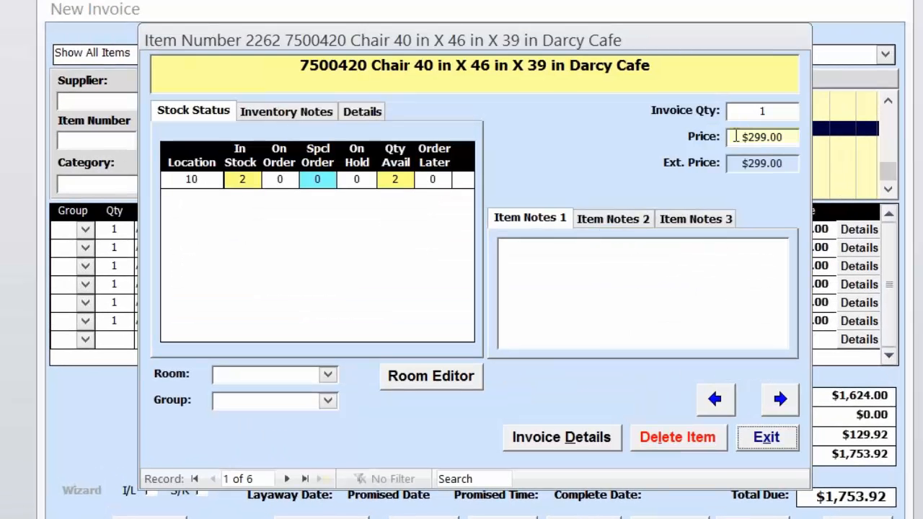
click(736, 137)
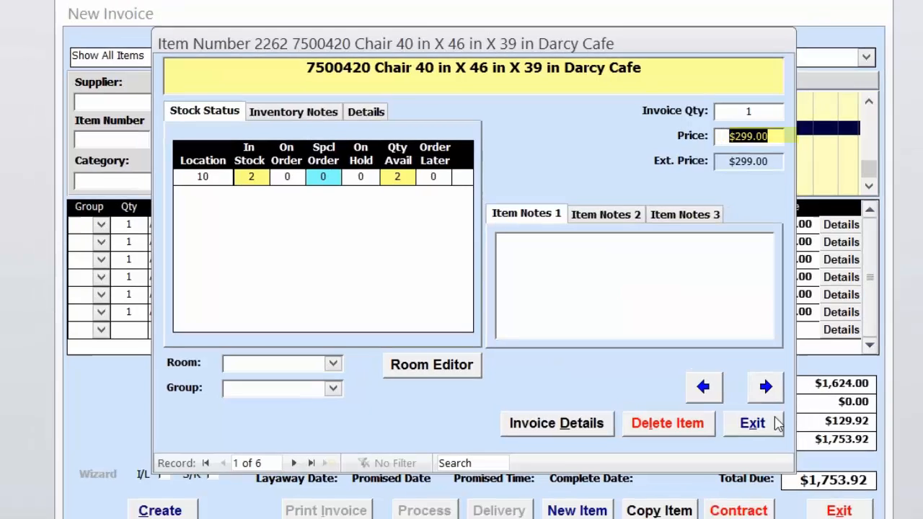
click(776, 424)
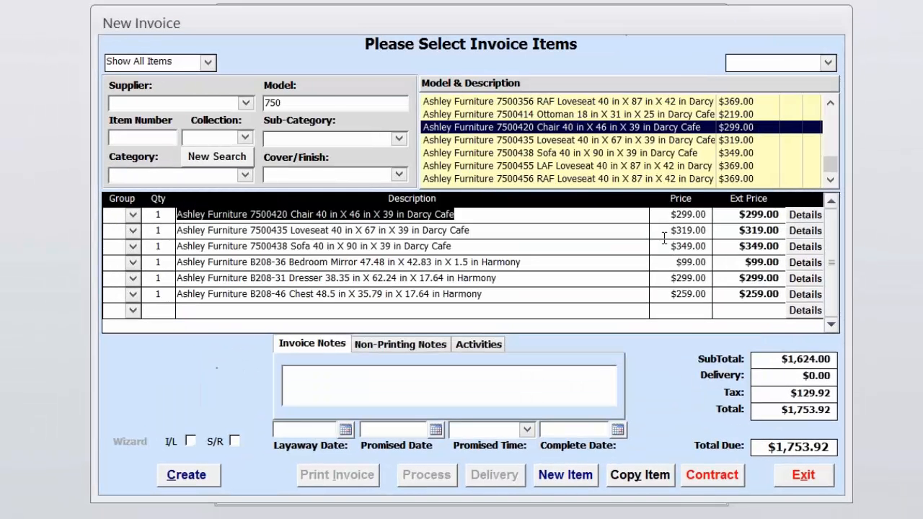
Try a price of 200 for the 7500420 Chair in the invoice lines and undo the entry.
drag(659, 217, 854, 198)
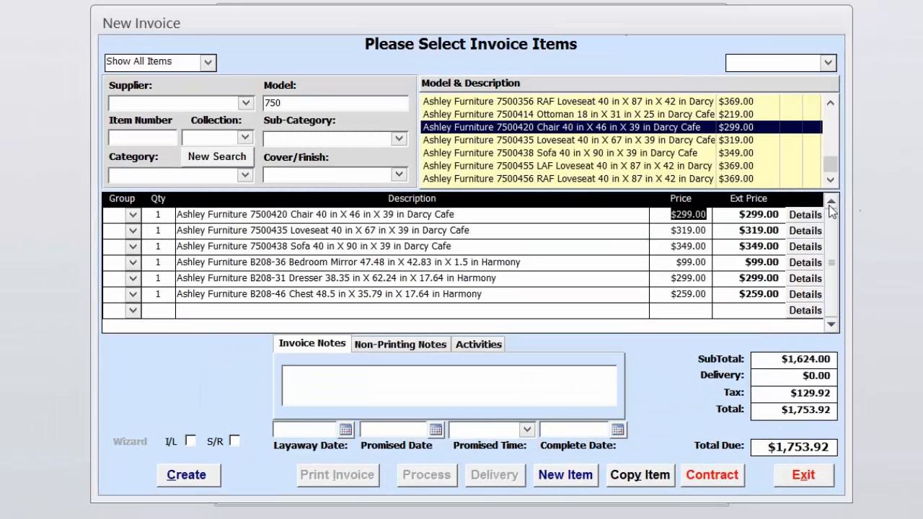
text(200)
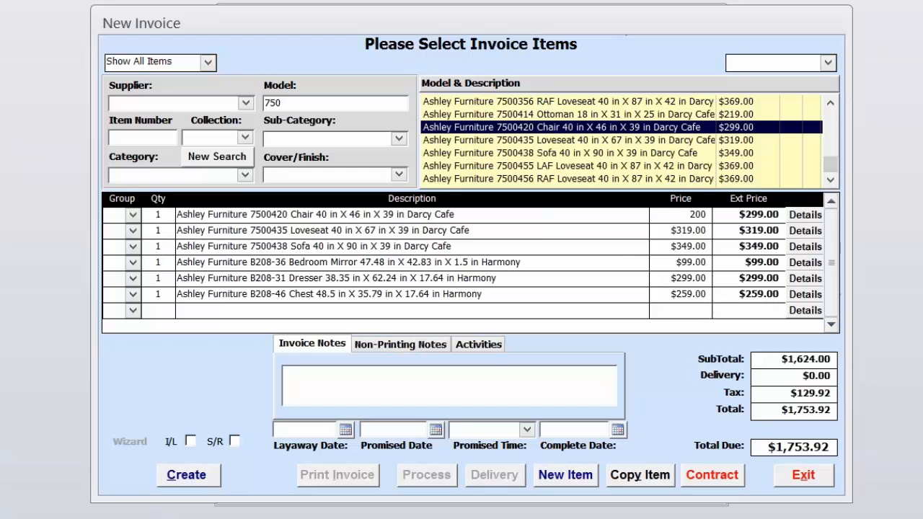
key(ctrl+z)
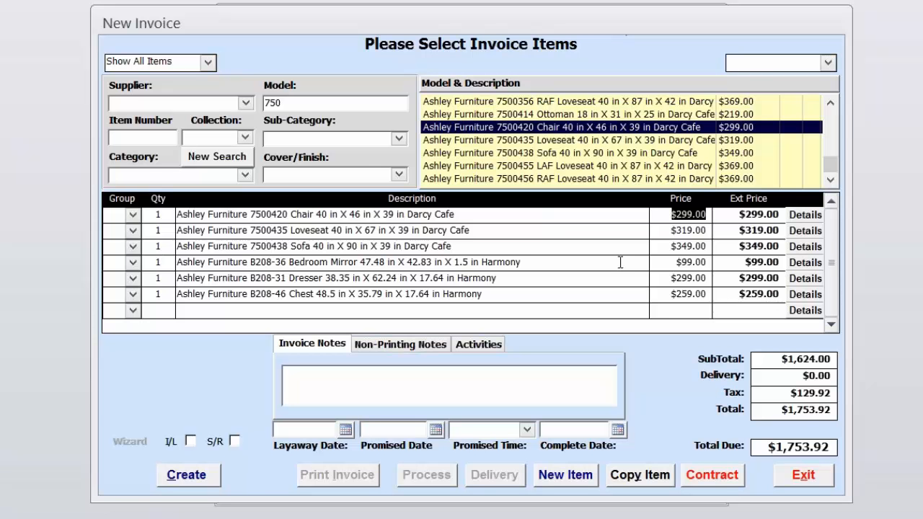
Adjust the invoice's subtotal to the amount 1,598.00 and apply the price changes to its items.
click(701, 262)
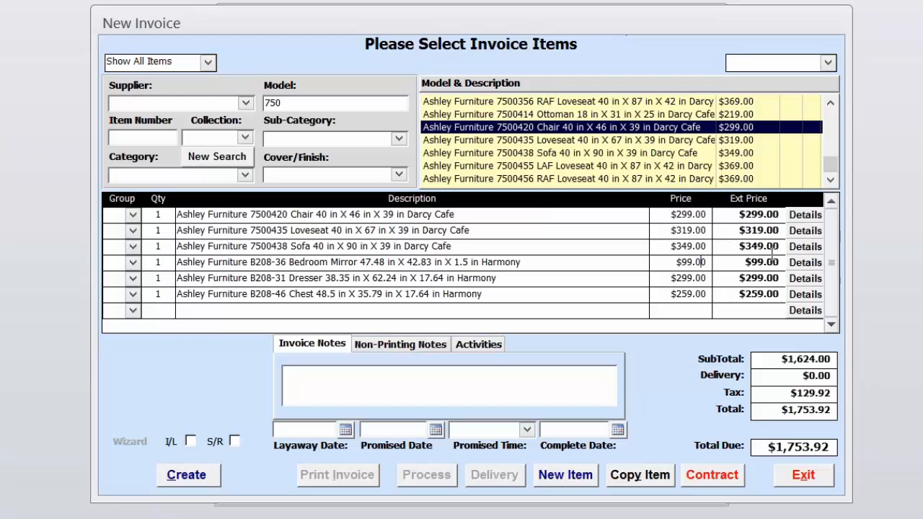
click(835, 359)
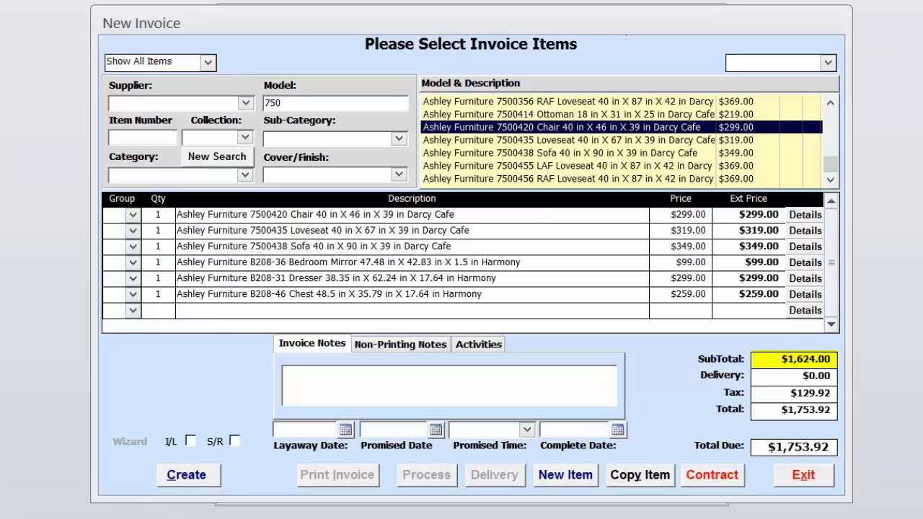
double_click(687, 250)
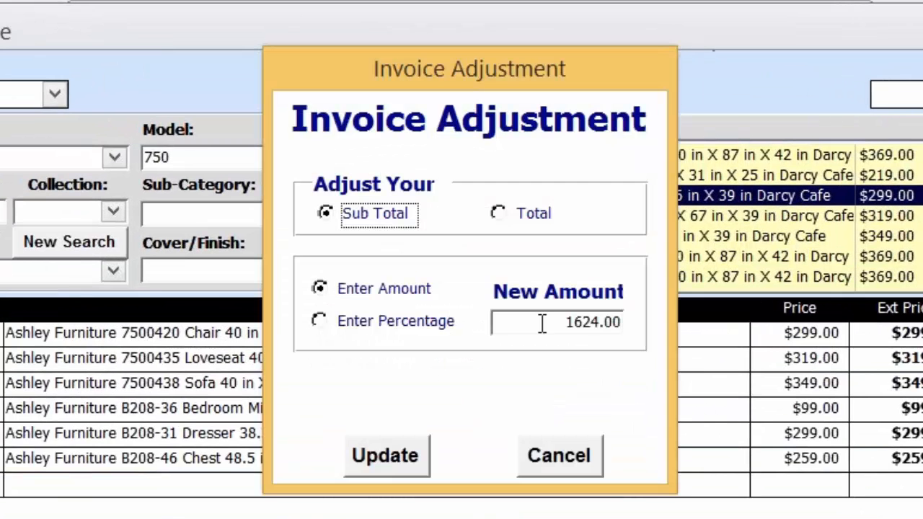
click(542, 322)
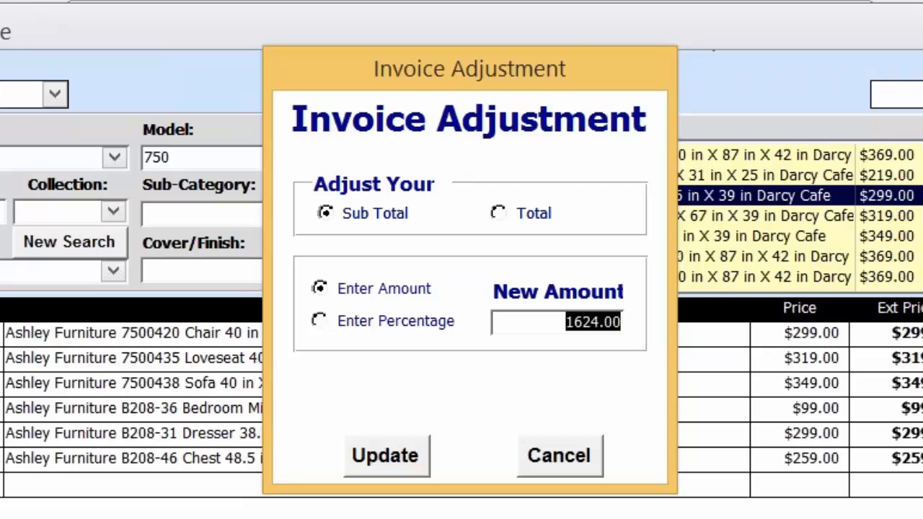
text(1,5)
text(98)
key(Return)
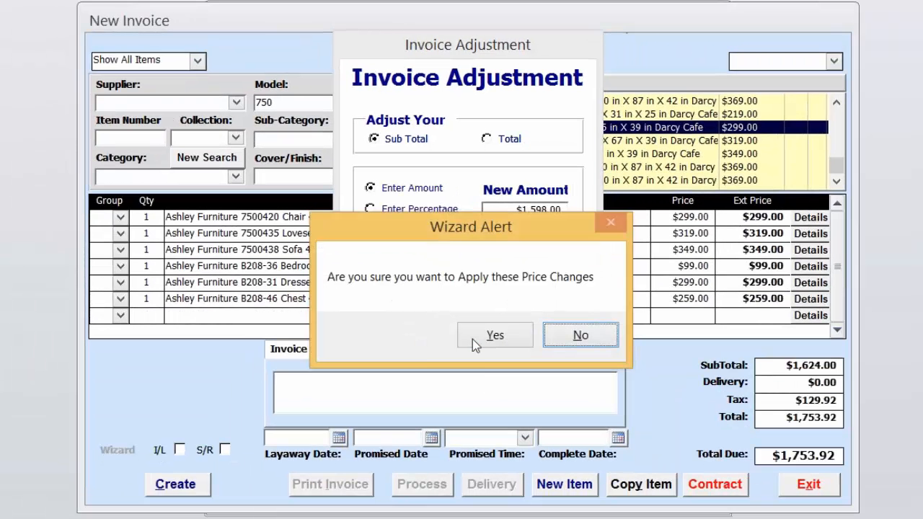
click(495, 335)
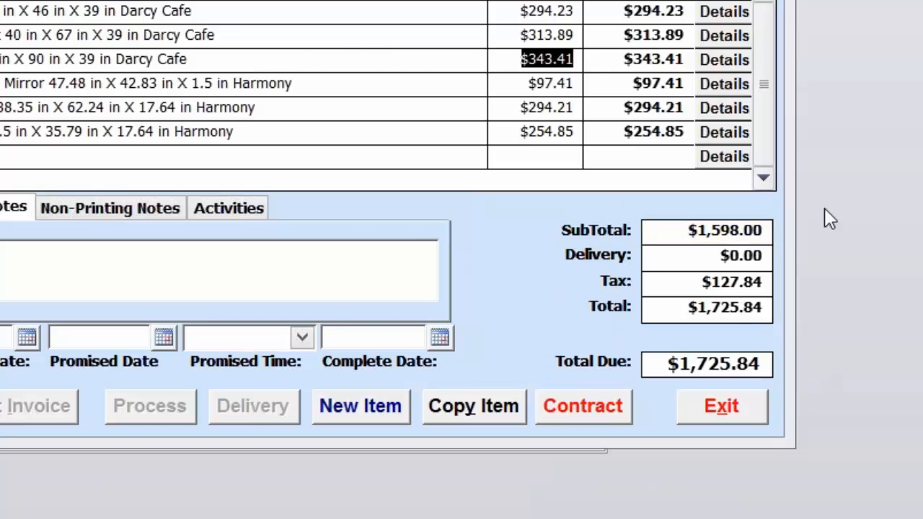
Adjust the invoice's total, tax included, to the amount 1598 and apply the price changes.
click(542, 60)
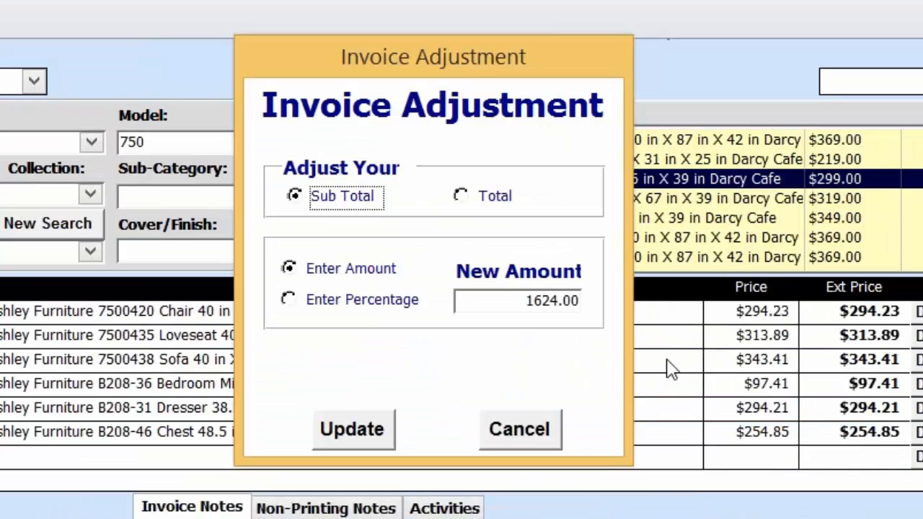
click(467, 201)
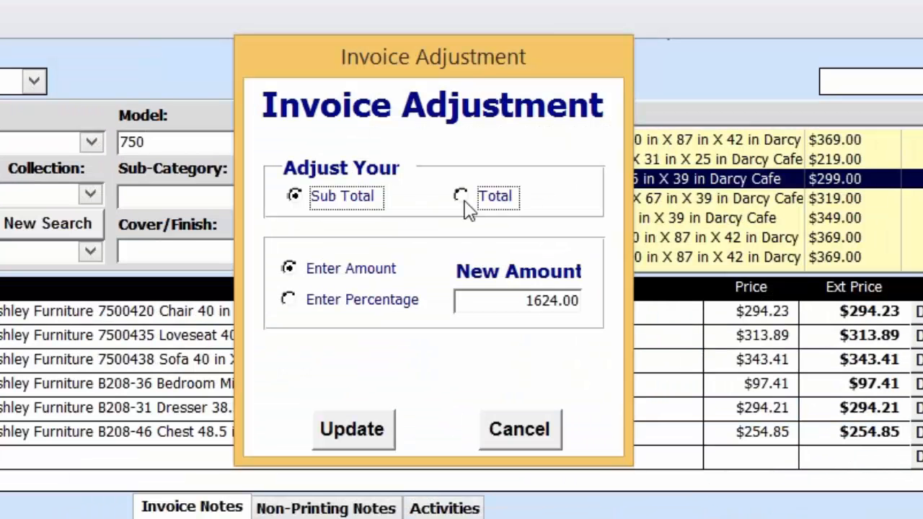
click(487, 297)
text(1598)
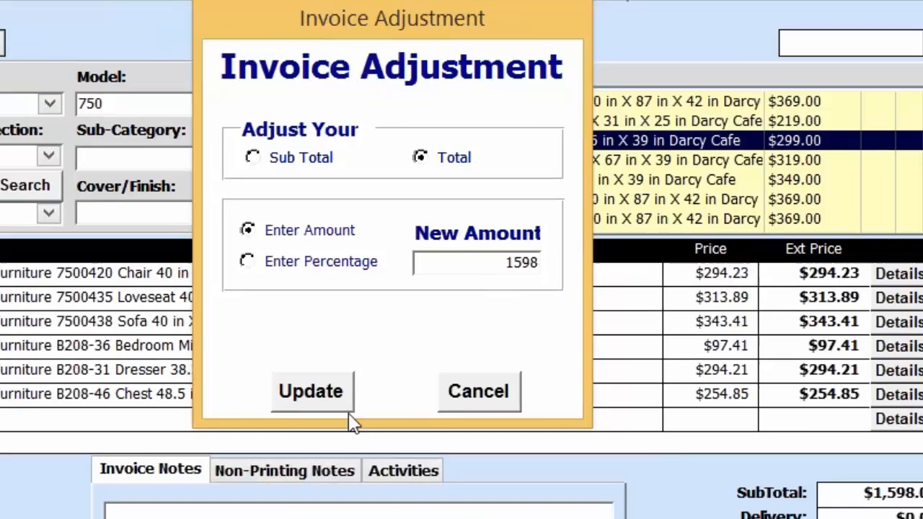
click(386, 445)
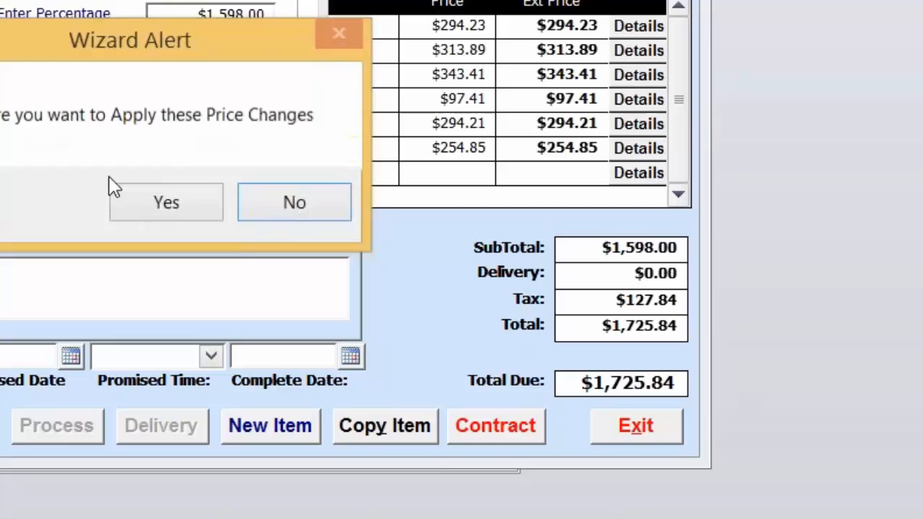
click(151, 204)
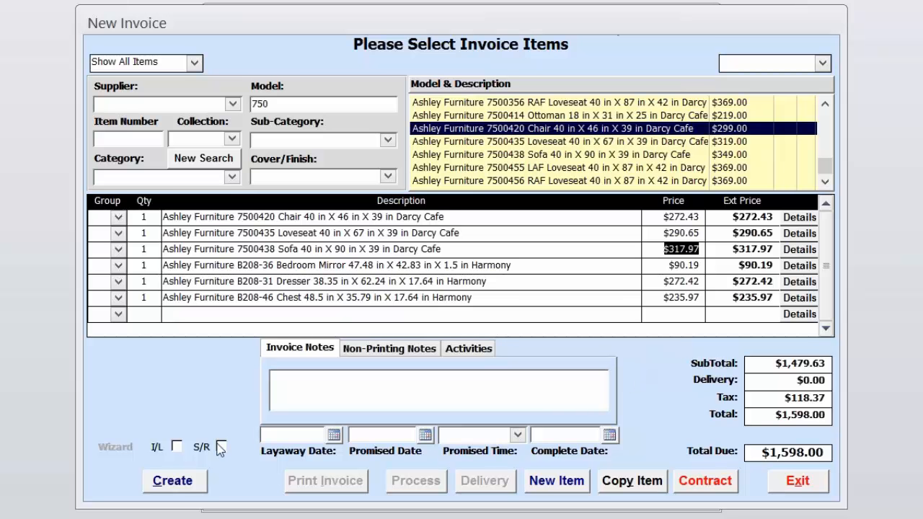
Start creating the invoice from the selected items and set Sold By to Split.
click(182, 481)
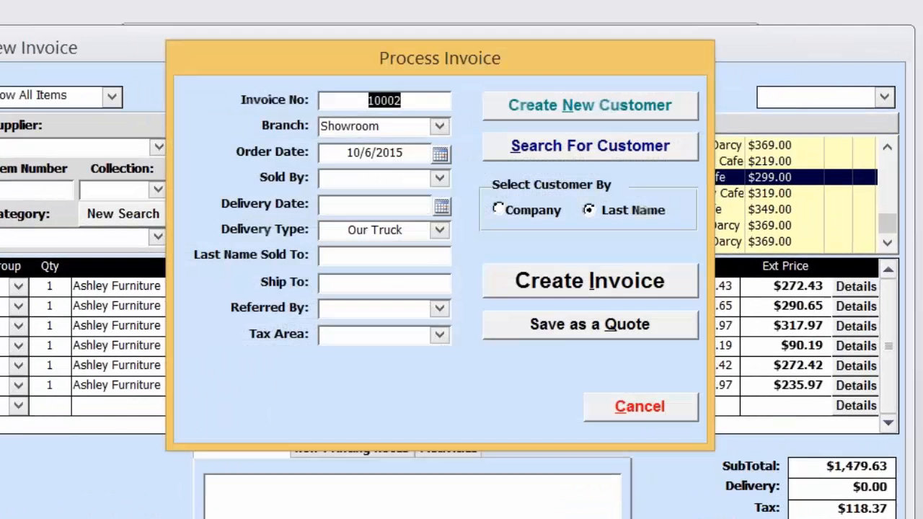
click(400, 180)
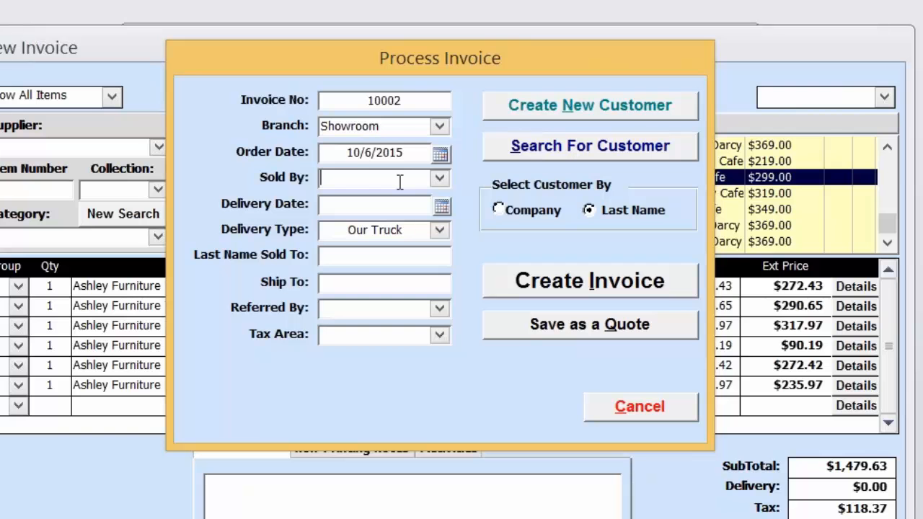
text(split)
key(Tab)
Search for the sold-to customer by the beginning of the last name, select the customer and dismiss the alert.
click(401, 259)
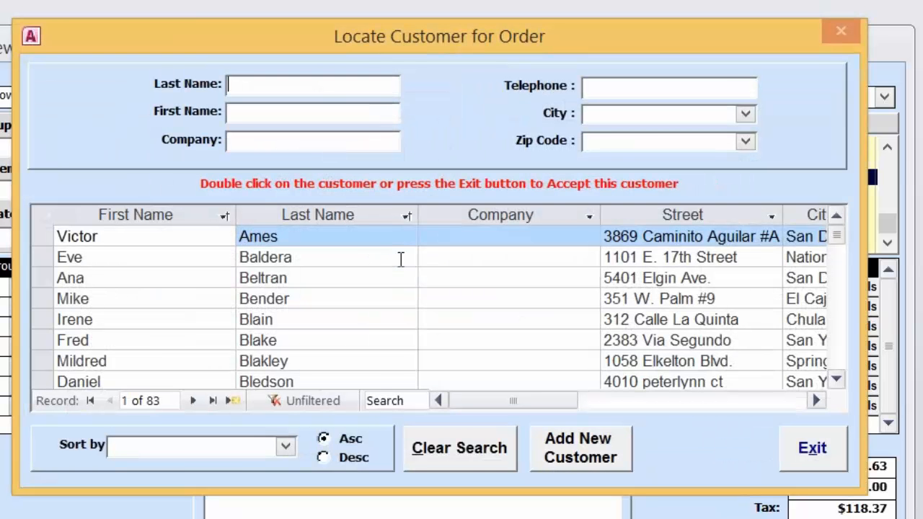
text(boo)
key(Tab)
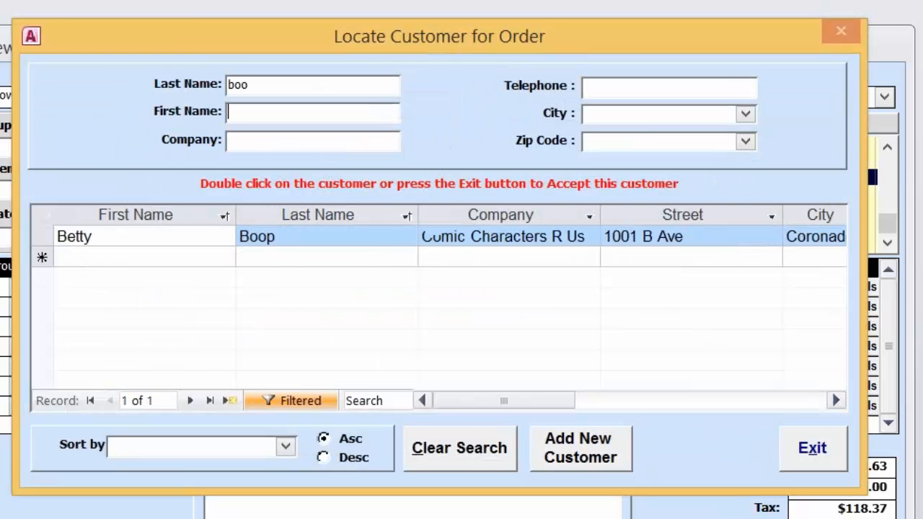
double_click(379, 238)
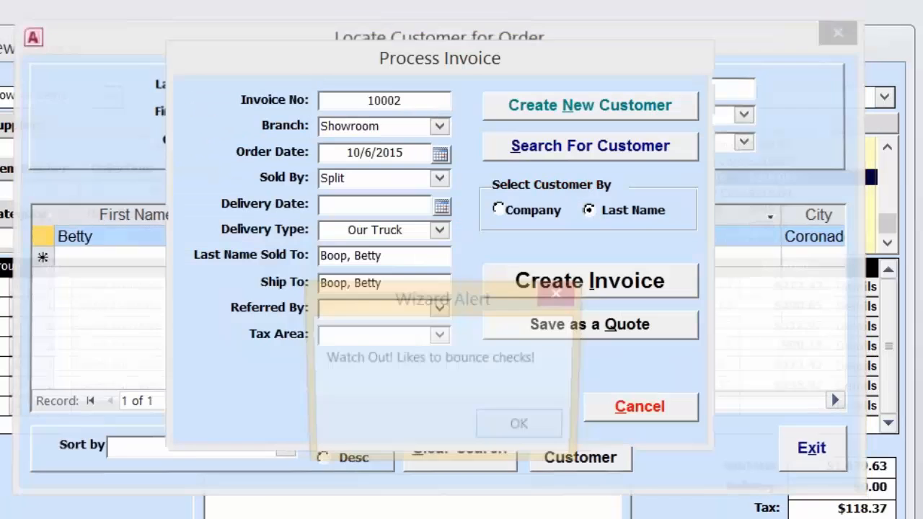
drag(413, 300, 599, 171)
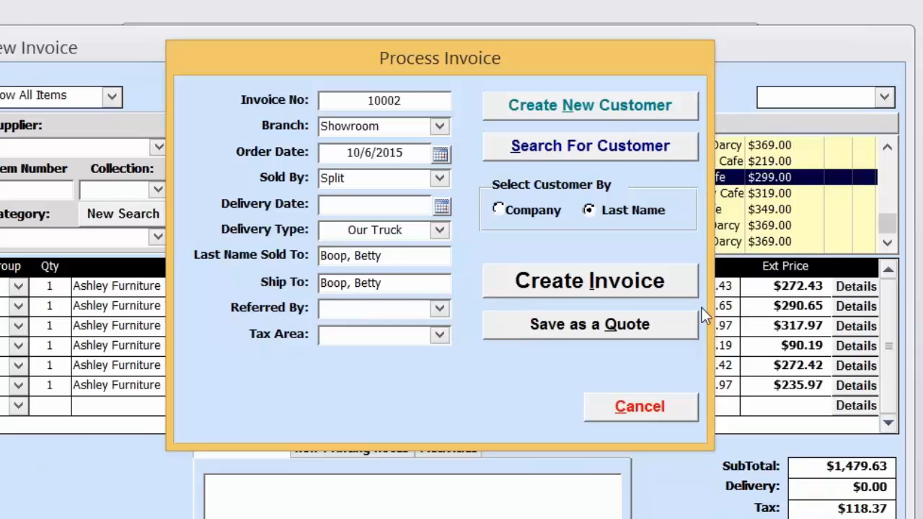
Create the invoice and split the sale between two salespeople, giving the first one 50%.
click(647, 291)
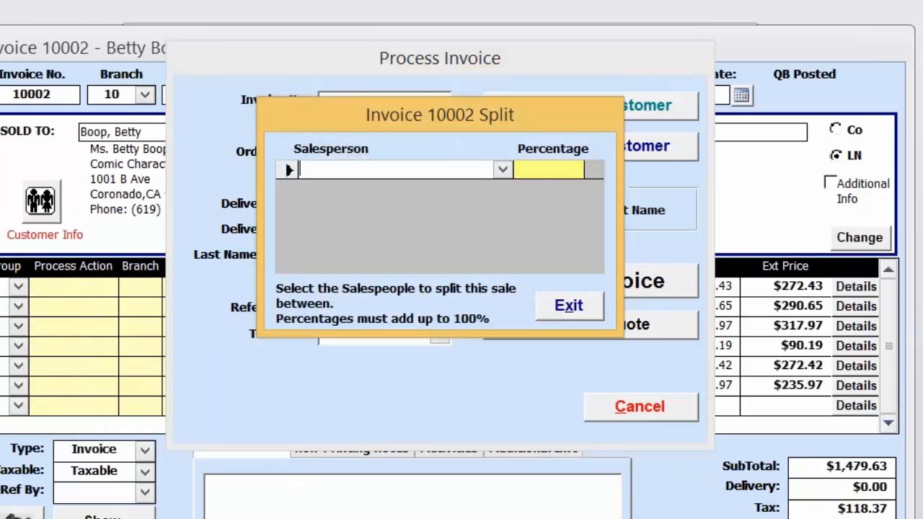
text(Anabel)
key(Tab)
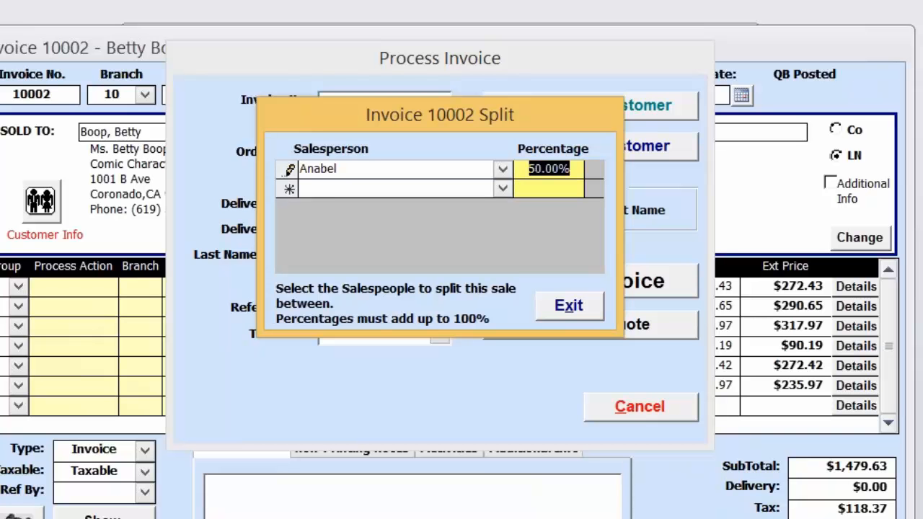
key(Tab)
text(Teresa)
key(Tab)
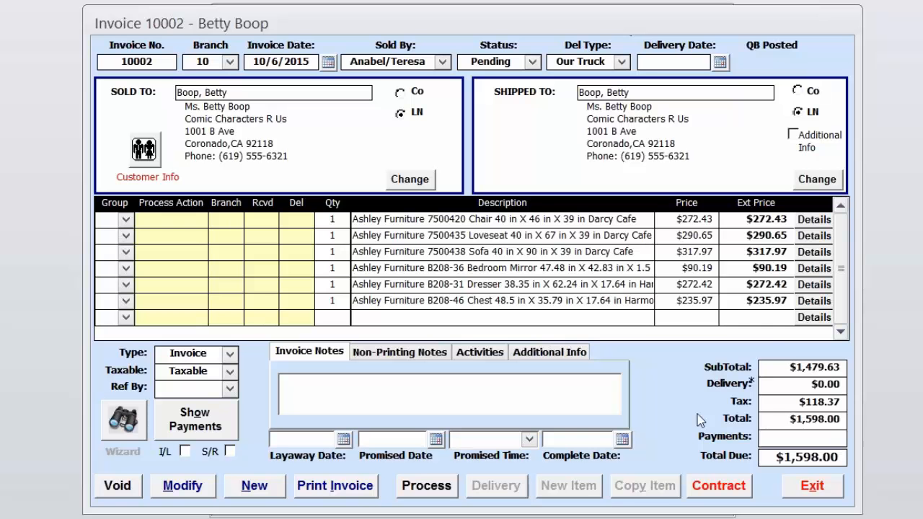
Adjust the invoice's subtotal by a 0% discount on the retail price and apply the price changes.
double_click(689, 252)
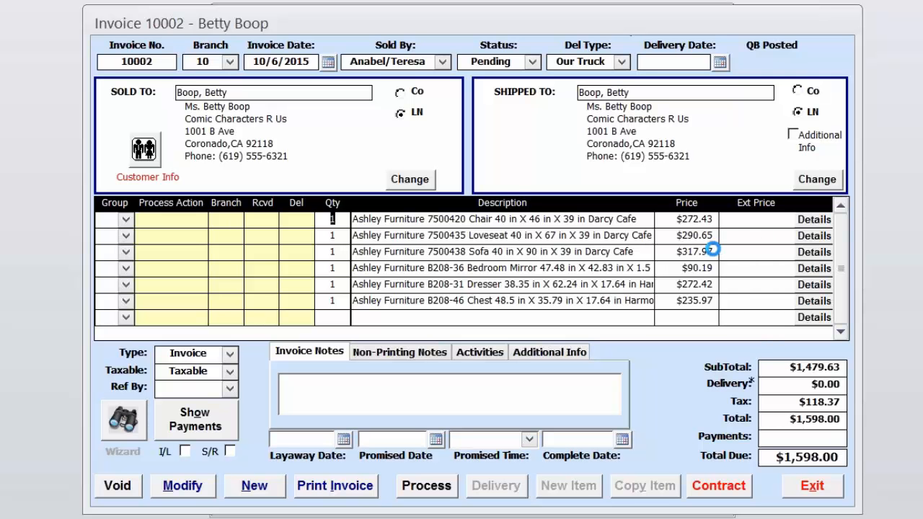
click(380, 211)
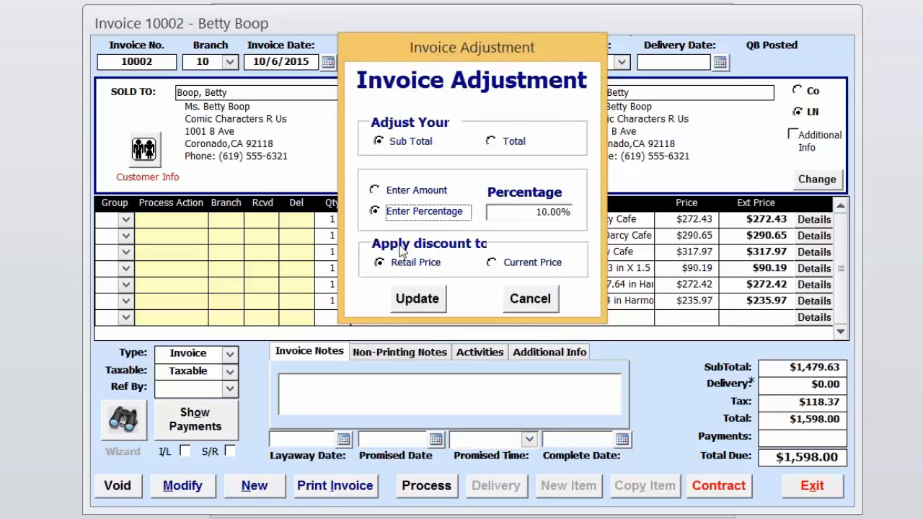
drag(517, 216, 576, 214)
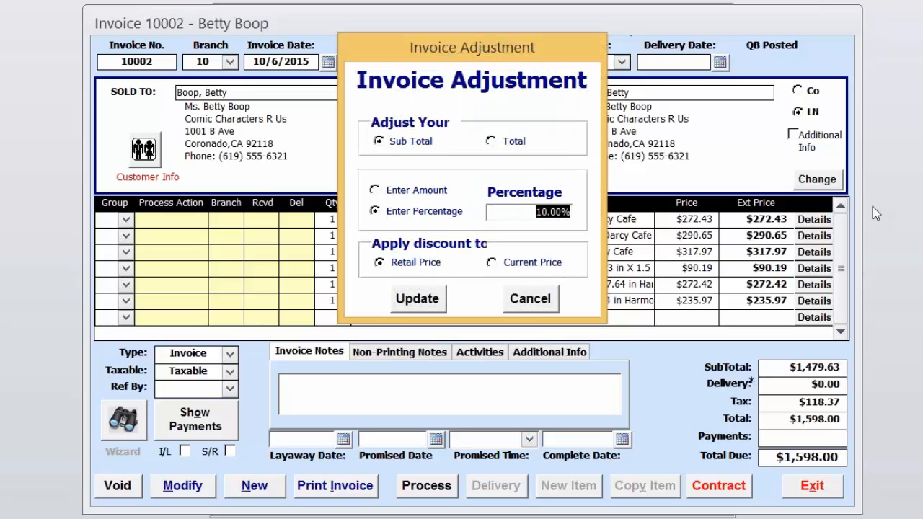
text(0)
key(Return)
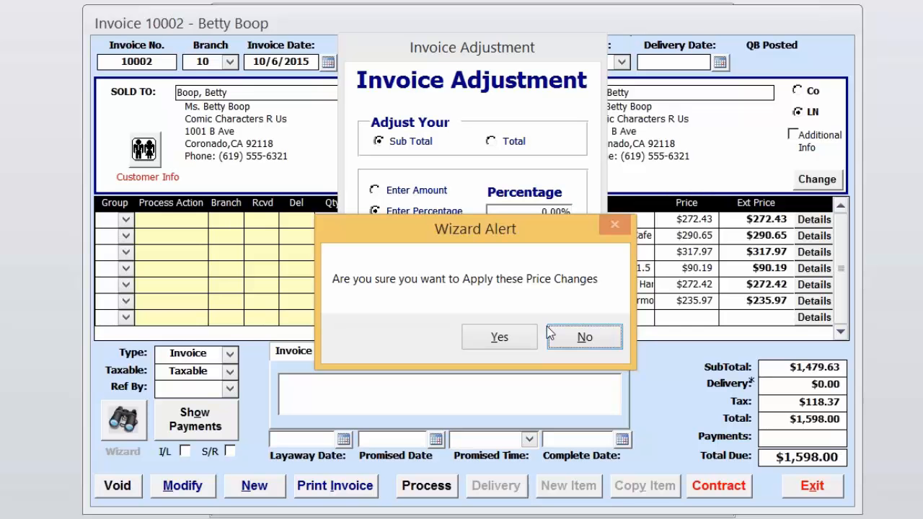
click(490, 338)
click(497, 335)
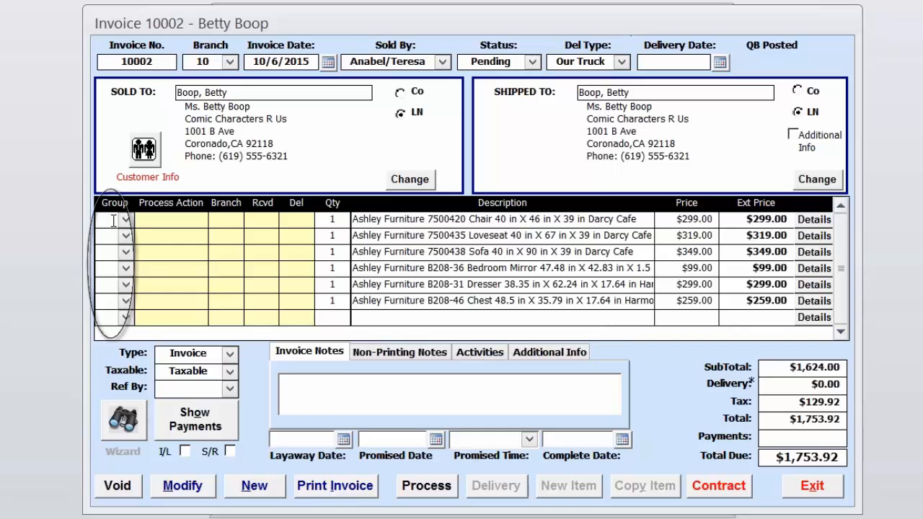
Assign the chair, loveseat and sofa to group 1 and the bedroom mirror, dresser and chest to group 2.
click(113, 221)
text(1)
key(Down)
text(1)
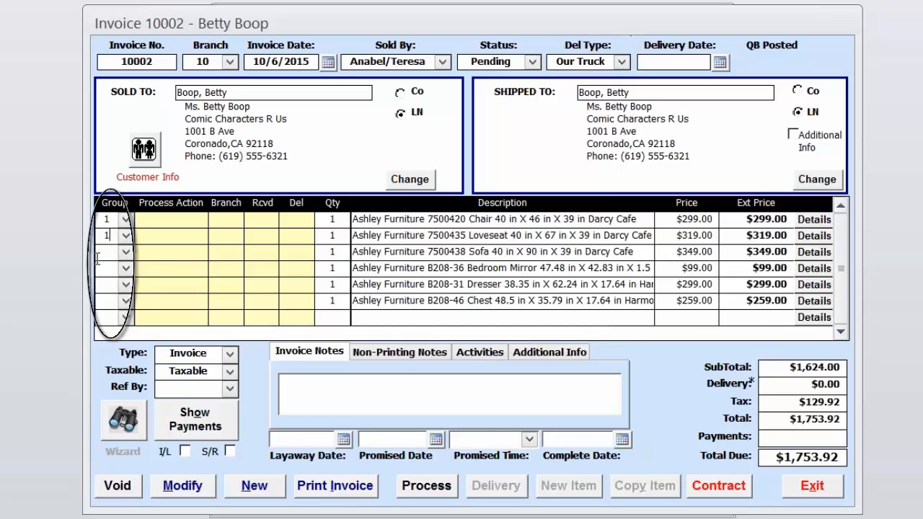
key(Down)
text(1)
key(Down)
text(22)
key(Down)
text(2)
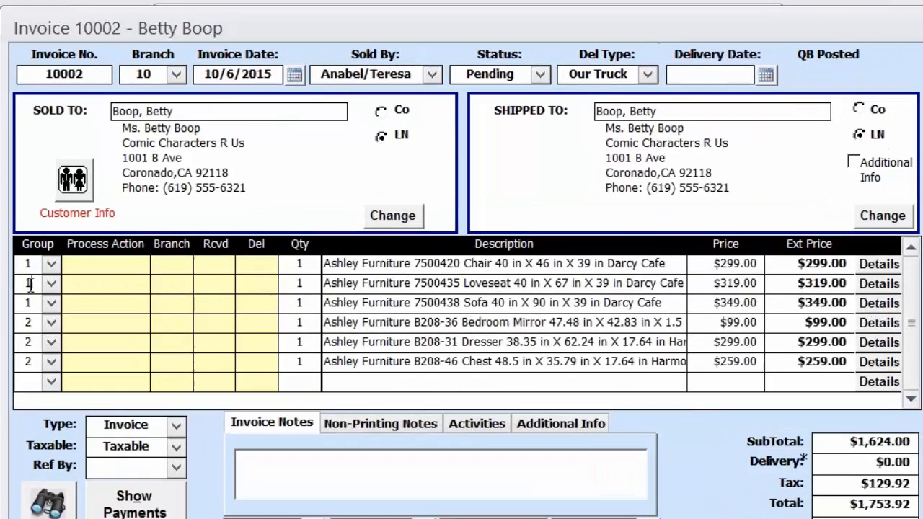
Adjust the subtotal of group 1 to the amount 940 and apply the price changes.
double_click(109, 237)
drag(550, 292, 785, 285)
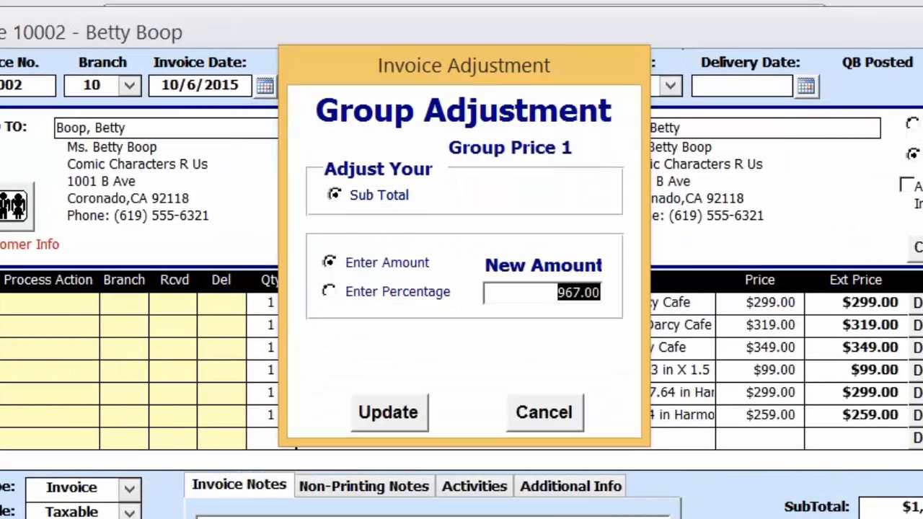
text(94)
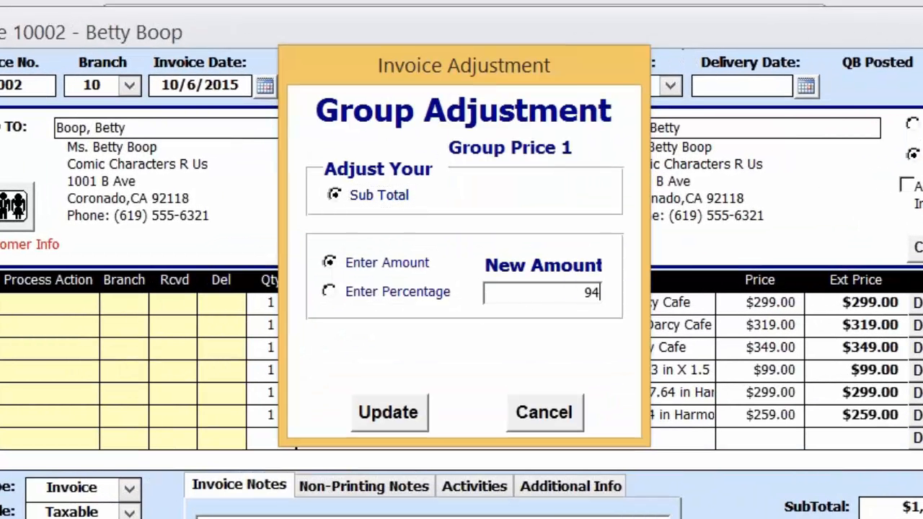
text(0)
click(387, 412)
click(484, 465)
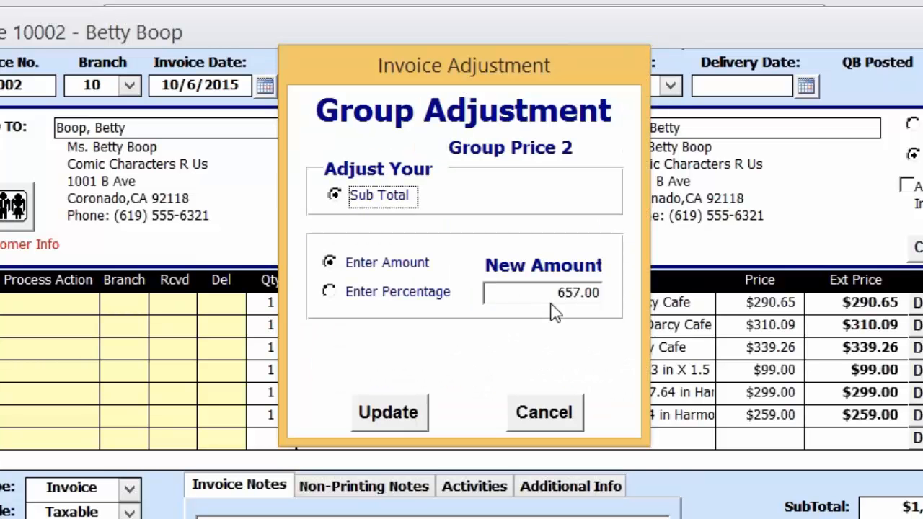
Adjust the subtotal of group 2 to the amount 600 and apply the price changes.
click(551, 304)
key(BackSpace)
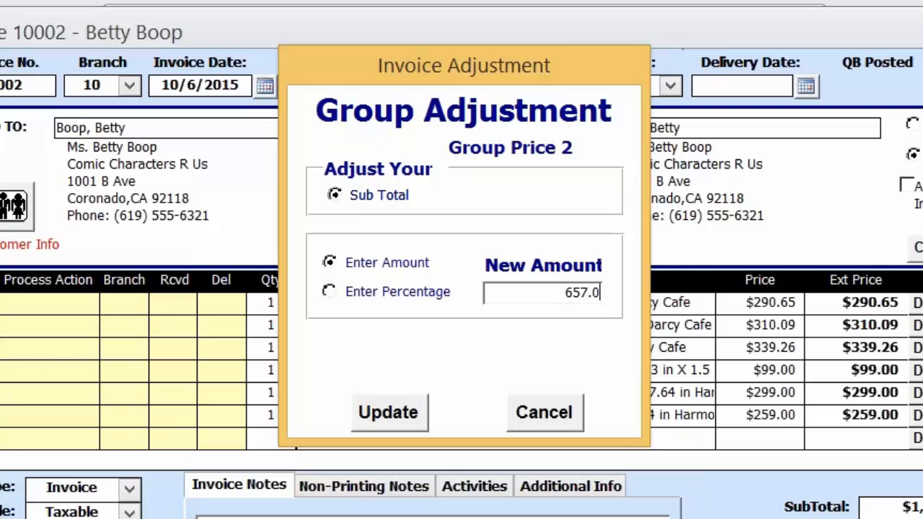
key(BackSpace)
key(BackSpace)
key(BackSpace)
key(BackSpace)
key(BackSpace)
text(600)
click(379, 412)
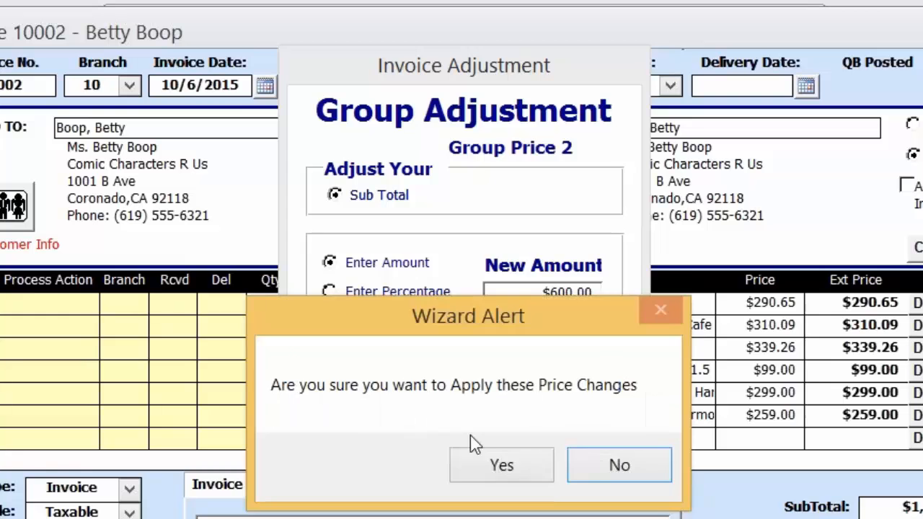
click(482, 460)
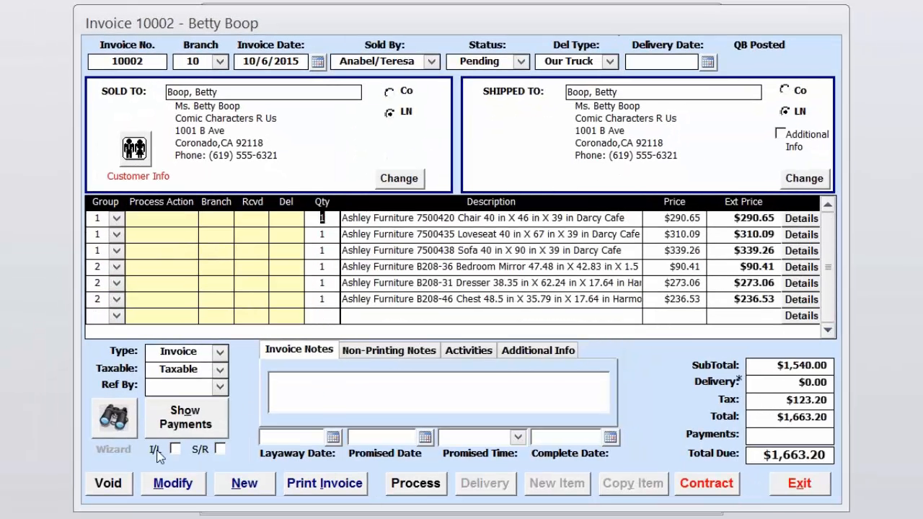
Show the invoice's payments and record a cash payment of 1000.
click(199, 424)
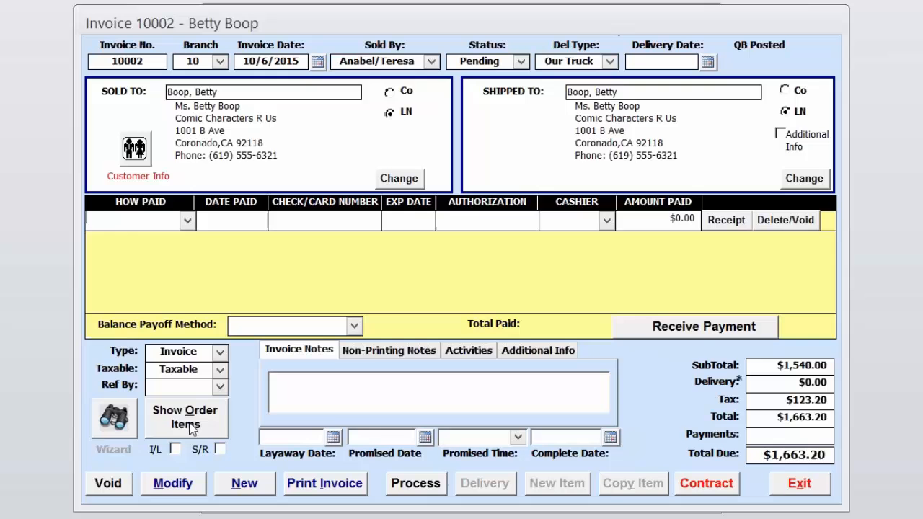
click(186, 220)
click(139, 254)
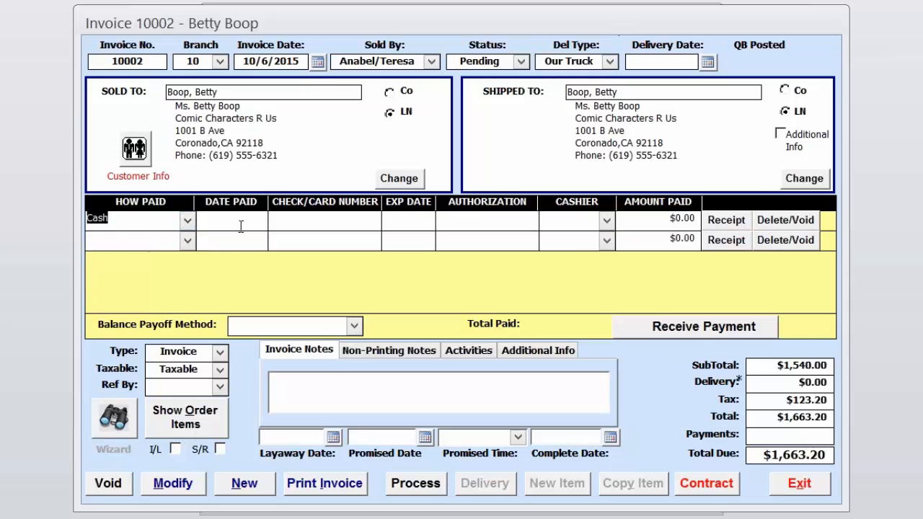
click(654, 217)
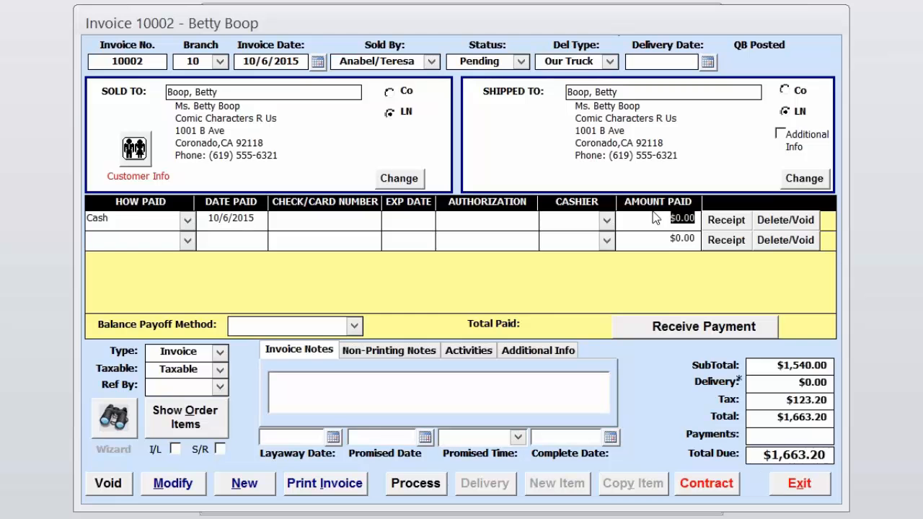
text(1000)
key(Return)
click(514, 343)
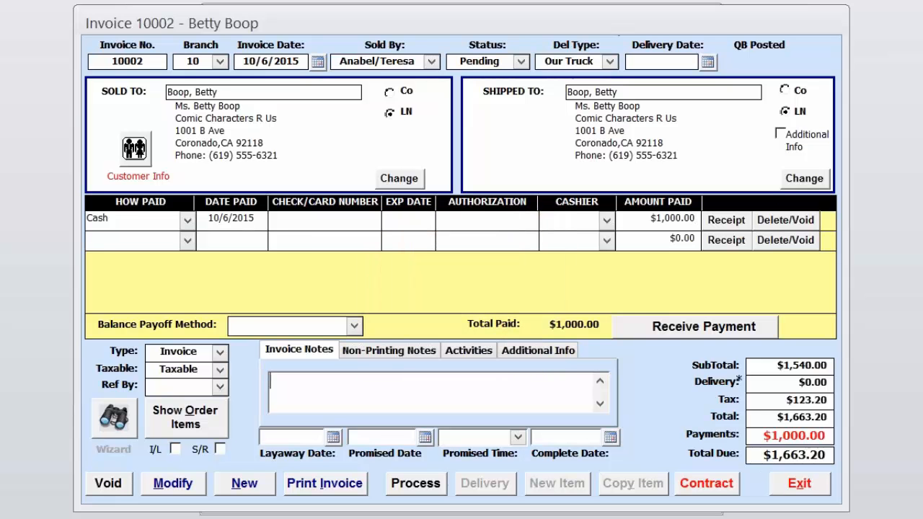
Open a print preview of the invoice and zoom in to examine the grouped items and group prices.
click(328, 485)
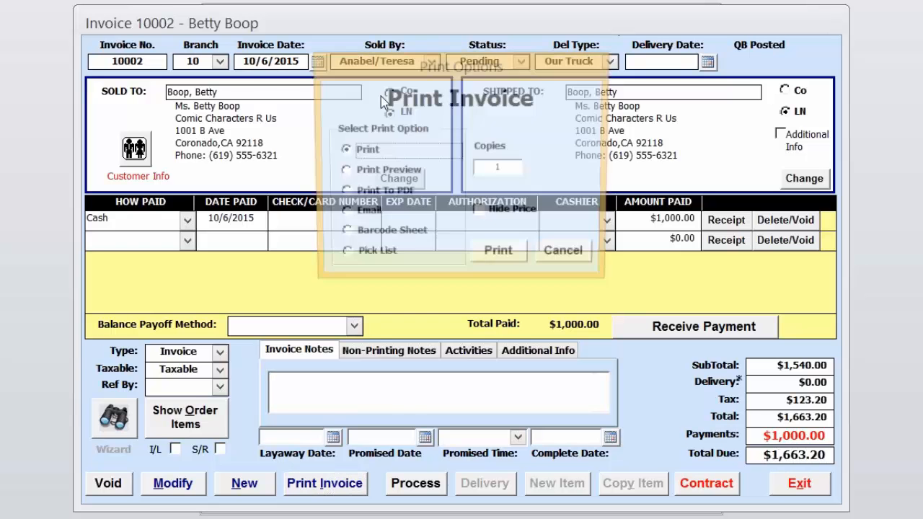
click(366, 175)
click(525, 262)
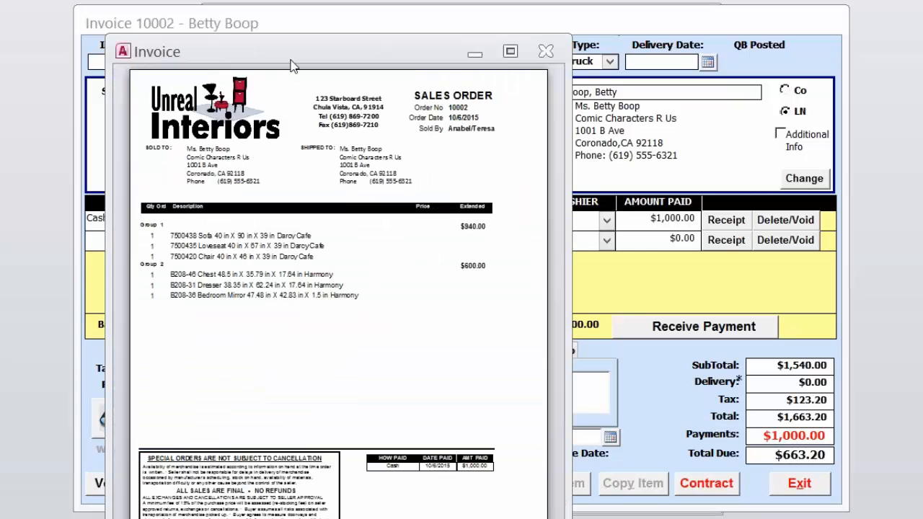
click(291, 69)
click(81, 121)
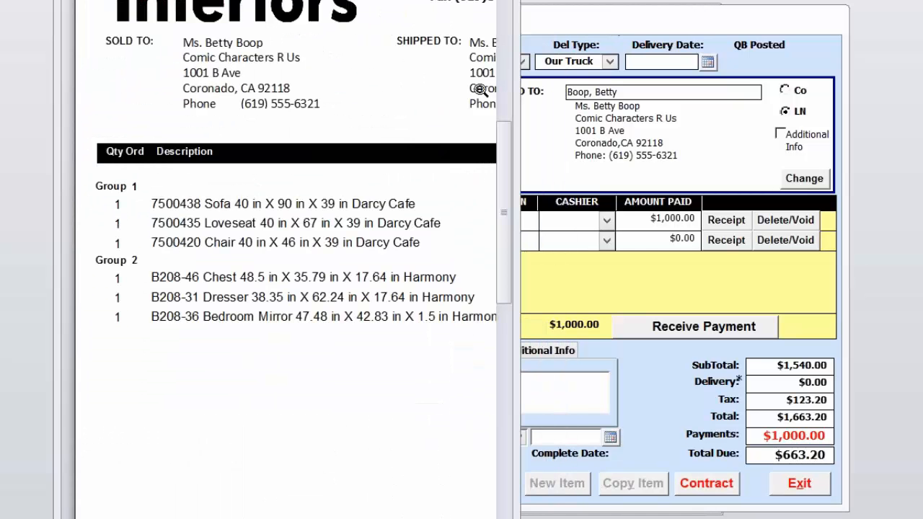
drag(519, 92, 922, 162)
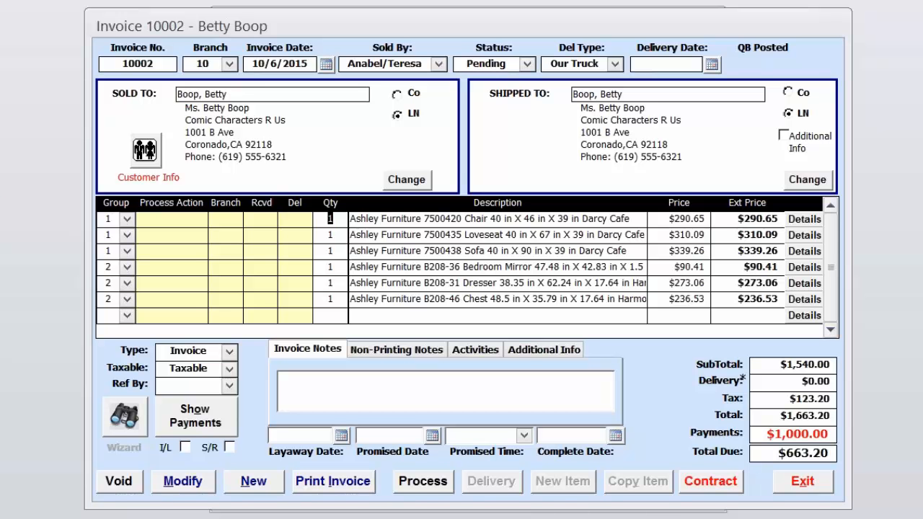
Process the invoice's inventory with the default process actions and print the sold tags.
click(423, 481)
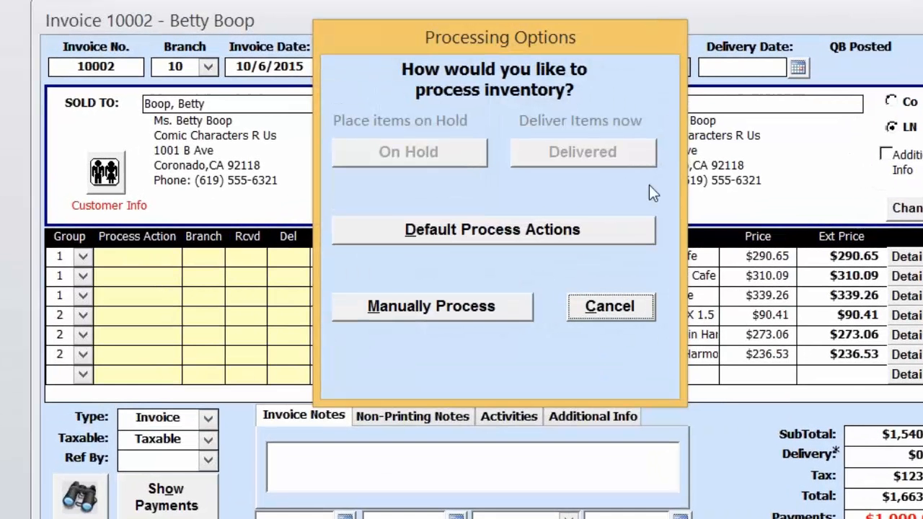
click(560, 231)
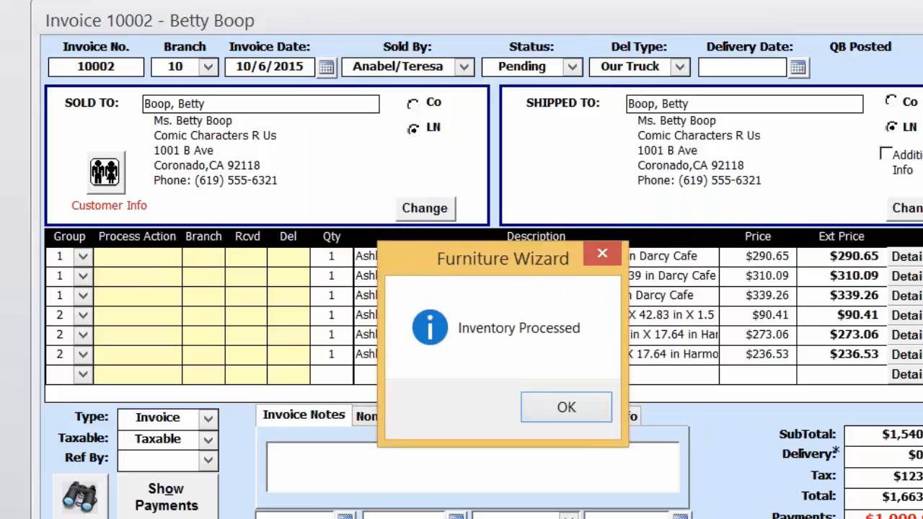
click(561, 400)
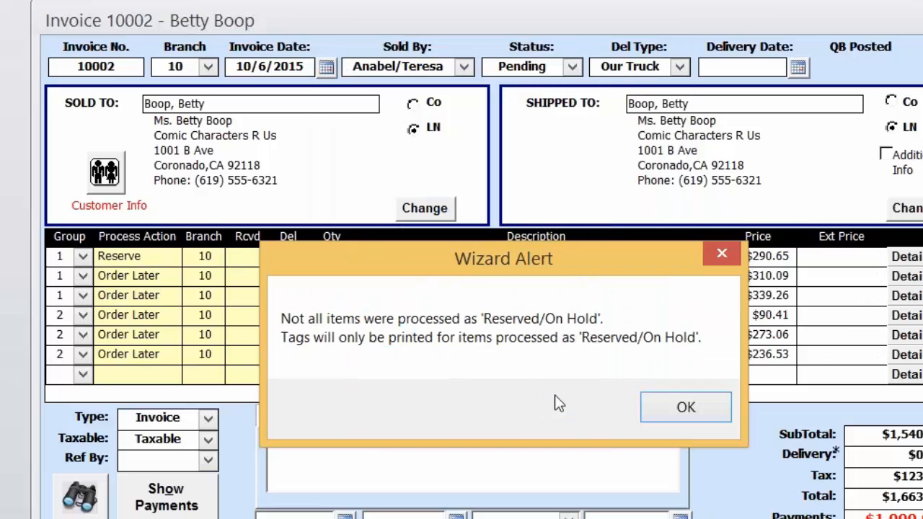
click(676, 407)
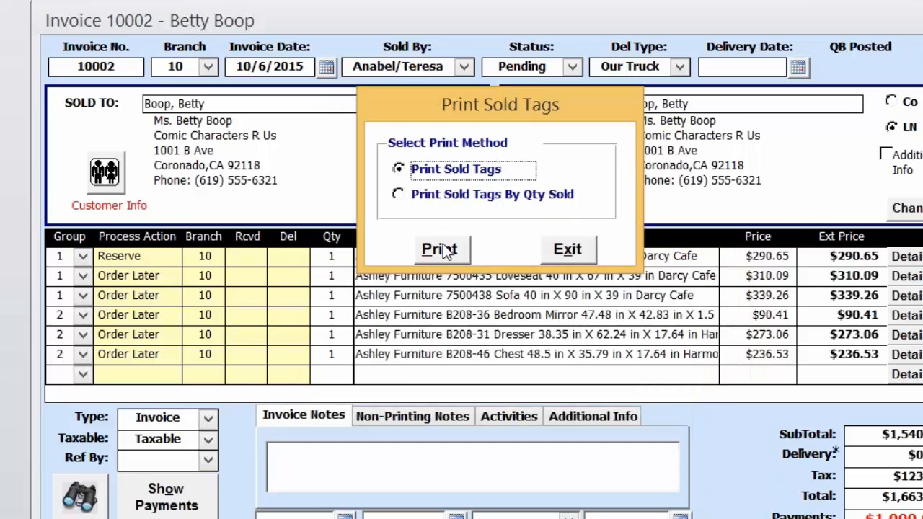
click(447, 248)
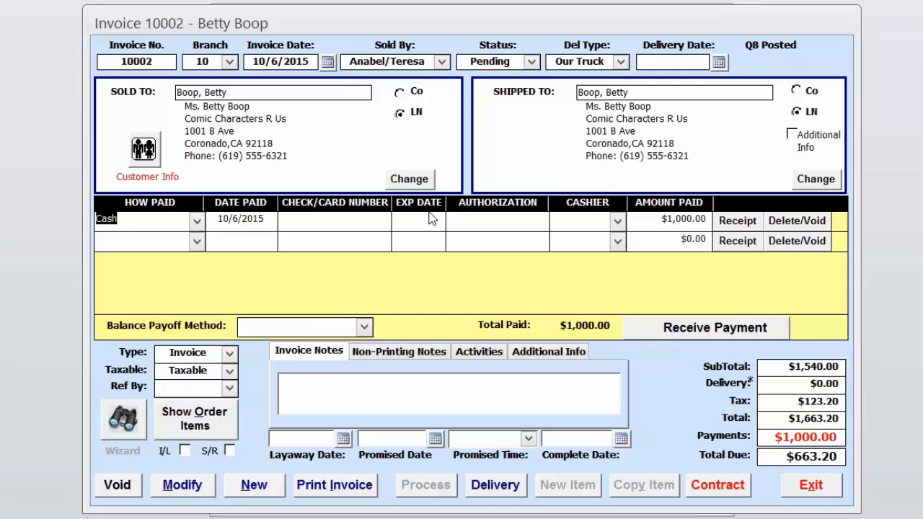
click(224, 426)
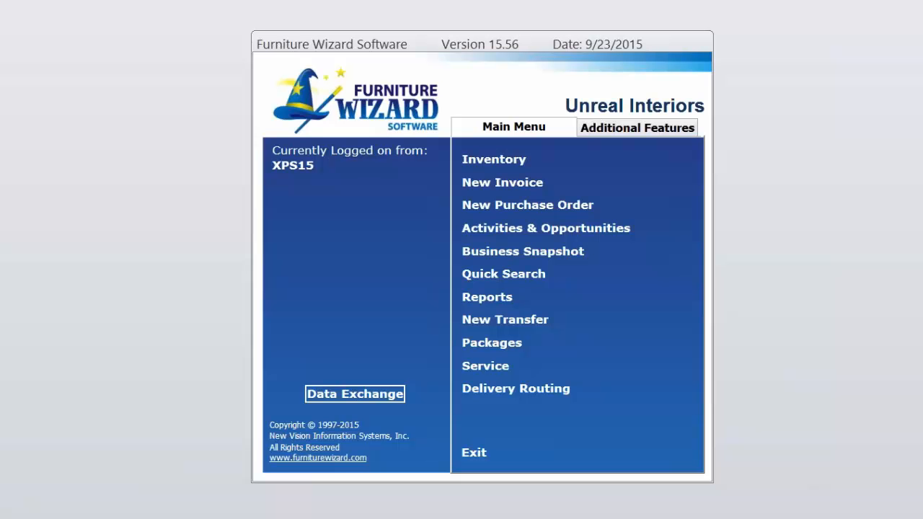
Create a new purchase order for the supplier Ashley Furniture and auto-fill it with stock items.
click(540, 208)
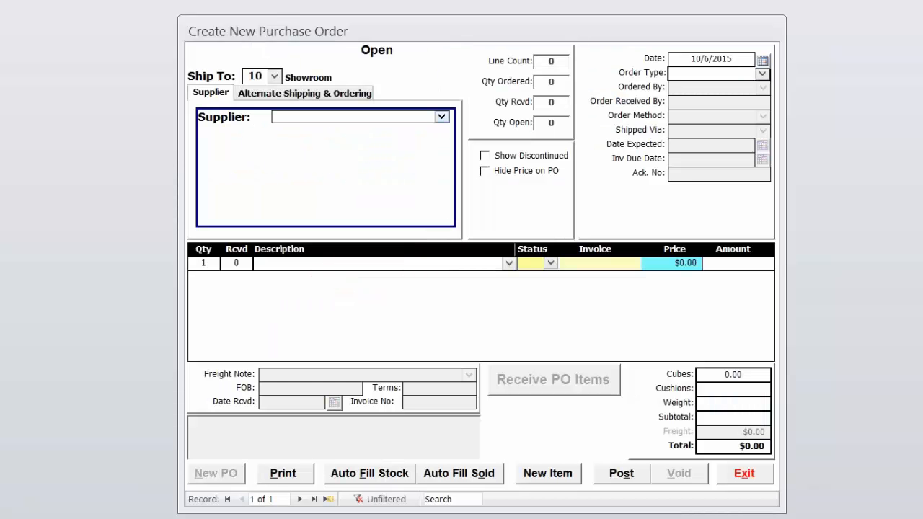
click(442, 117)
click(401, 128)
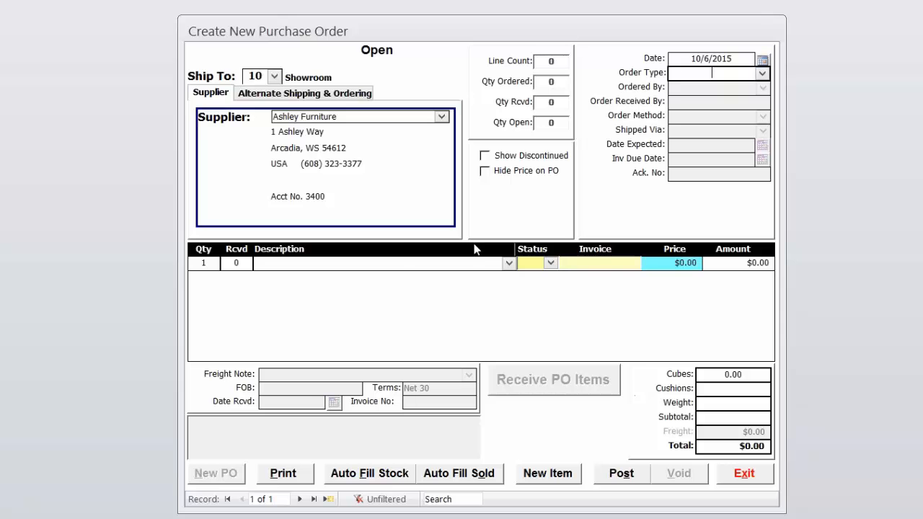
click(378, 480)
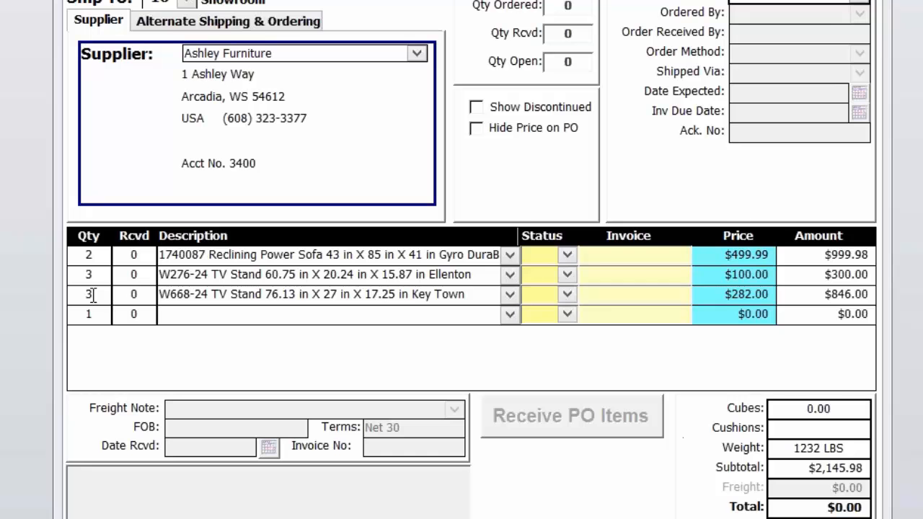
Check the showroom stock and minimum stock levels of the W668-24 TV Stand, and return to the purchase order.
double_click(93, 294)
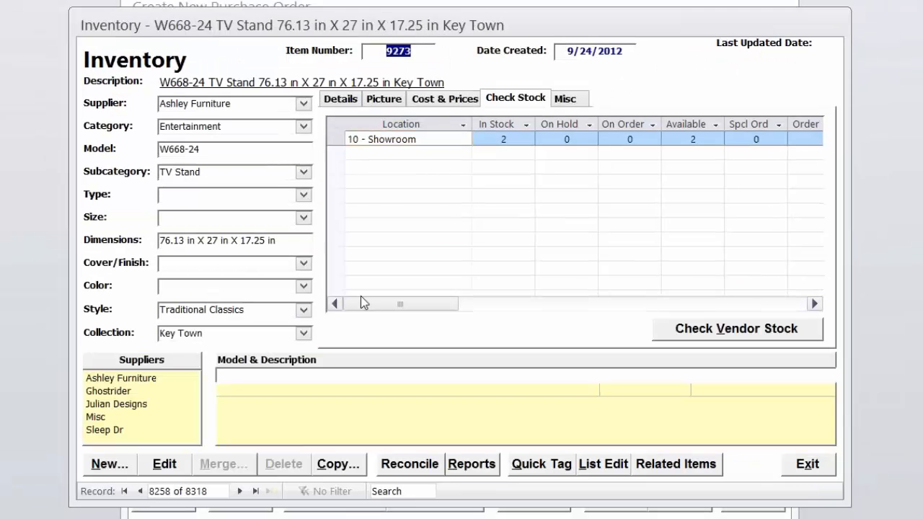
drag(363, 303, 505, 306)
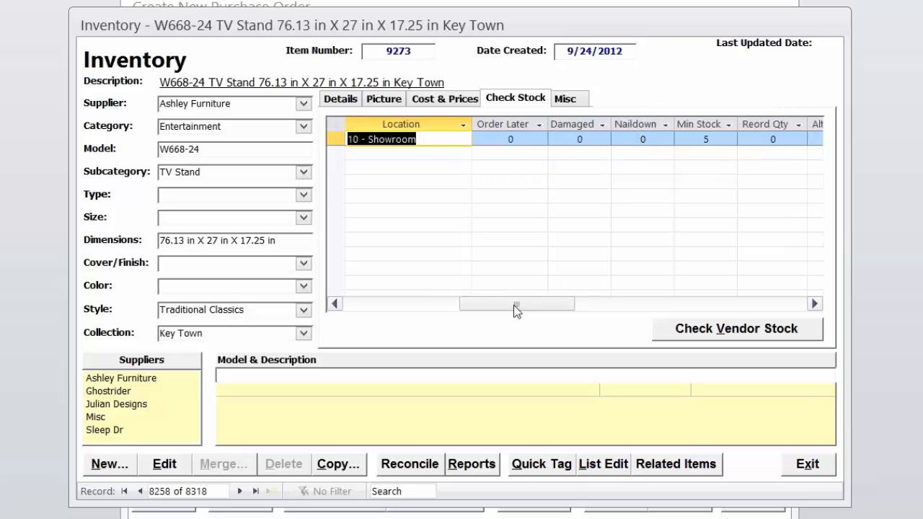
drag(465, 309, 349, 308)
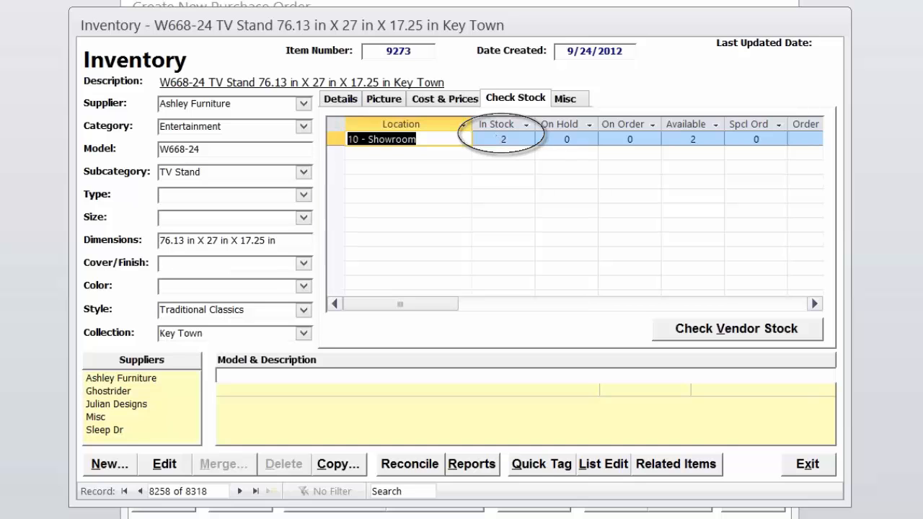
click(807, 464)
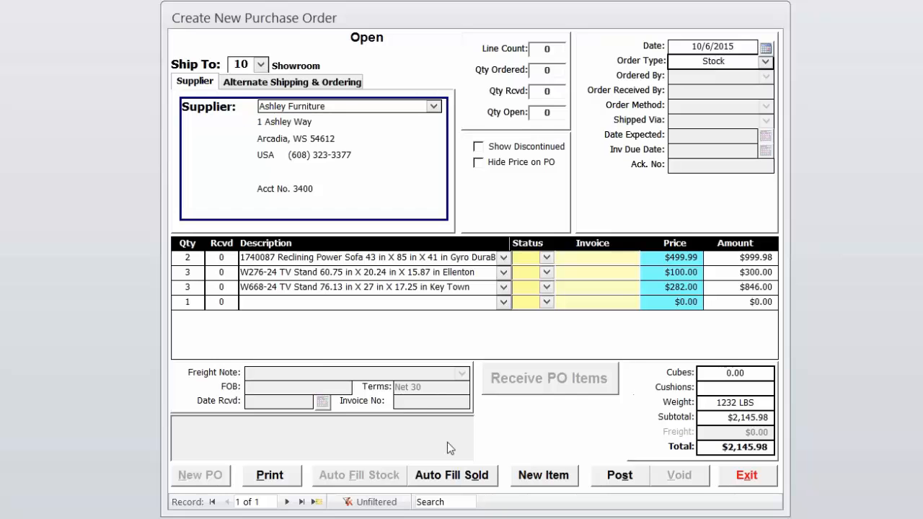
Auto-fill the purchase order with the sold items from customer invoices.
click(460, 476)
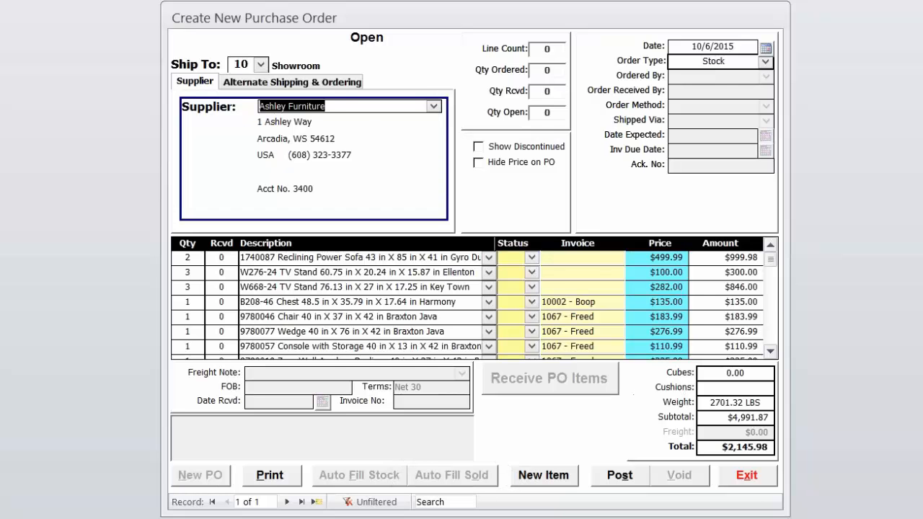
Review the purchase order's stock and sold line items down through the B208-31 Dresser.
click(770, 351)
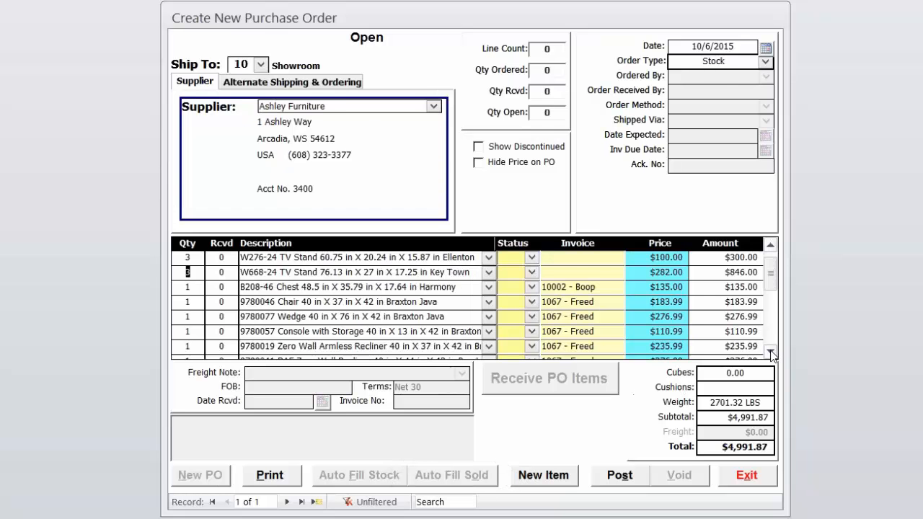
click(769, 351)
click(769, 351)
click(770, 351)
click(770, 351)
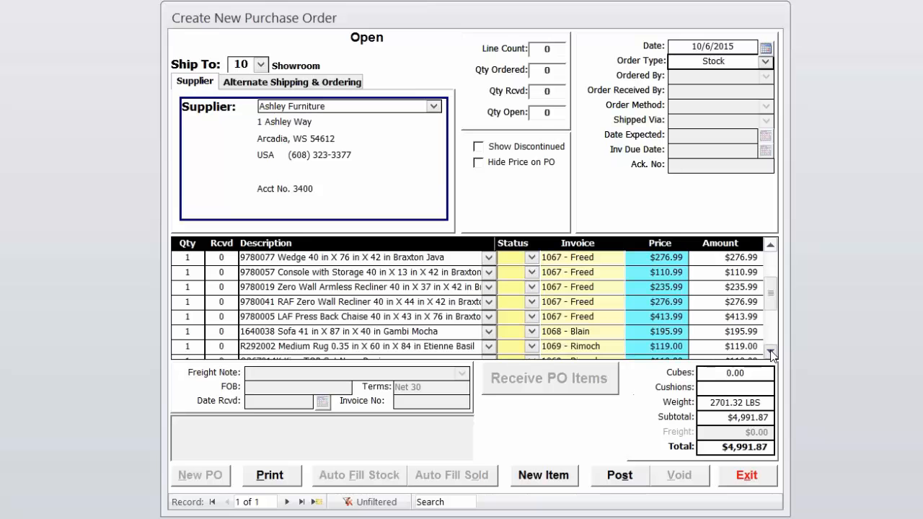
click(770, 351)
click(770, 351)
click(770, 351)
click(770, 351)
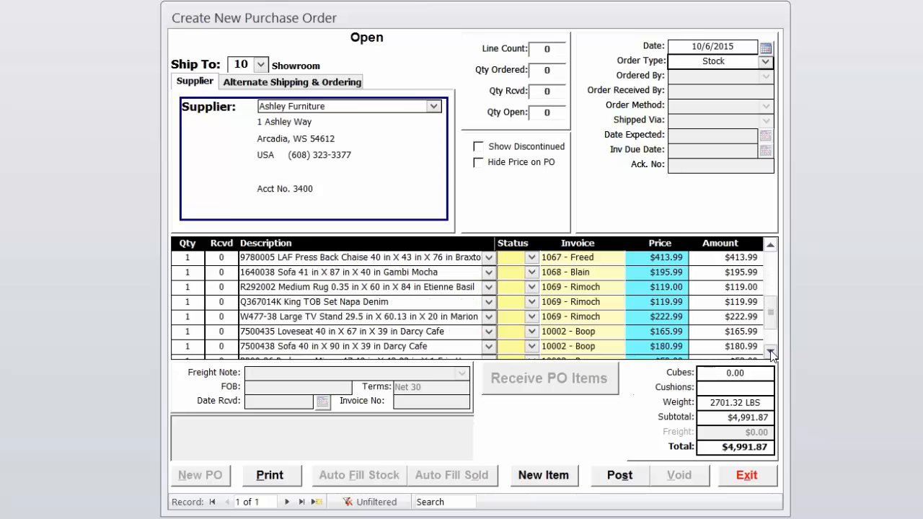
click(769, 351)
click(770, 351)
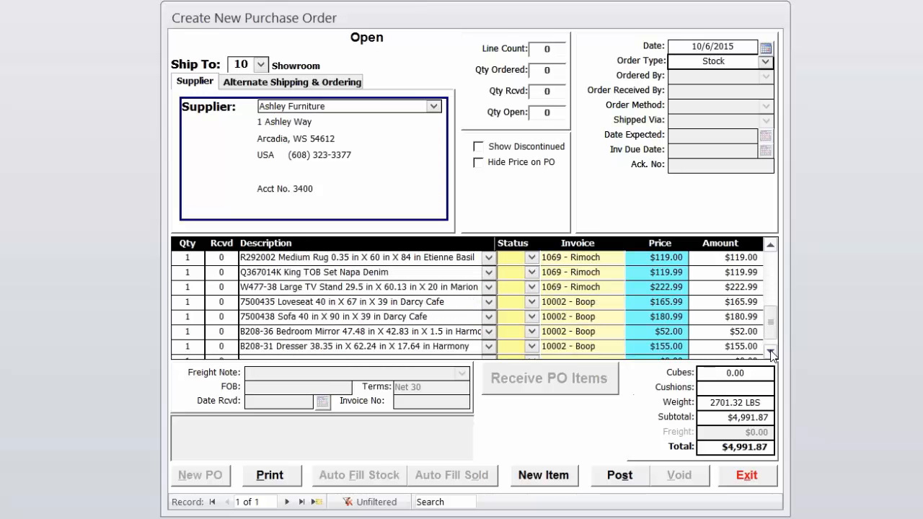
Post the purchase order under the suggested PO number and open its print preview.
click(620, 478)
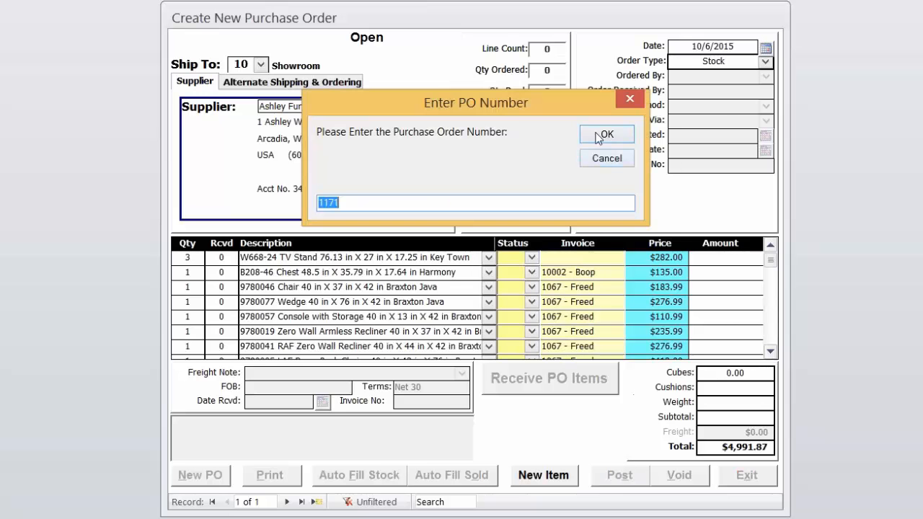
click(602, 136)
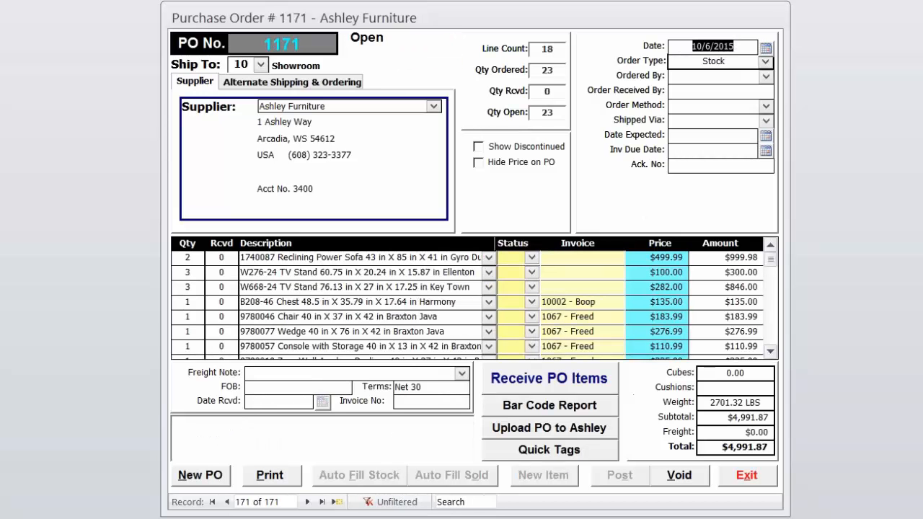
click(269, 475)
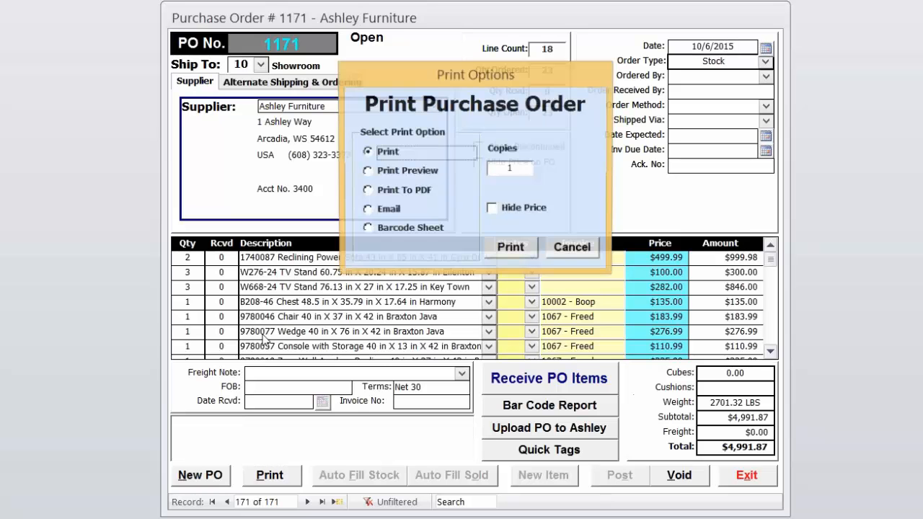
click(379, 171)
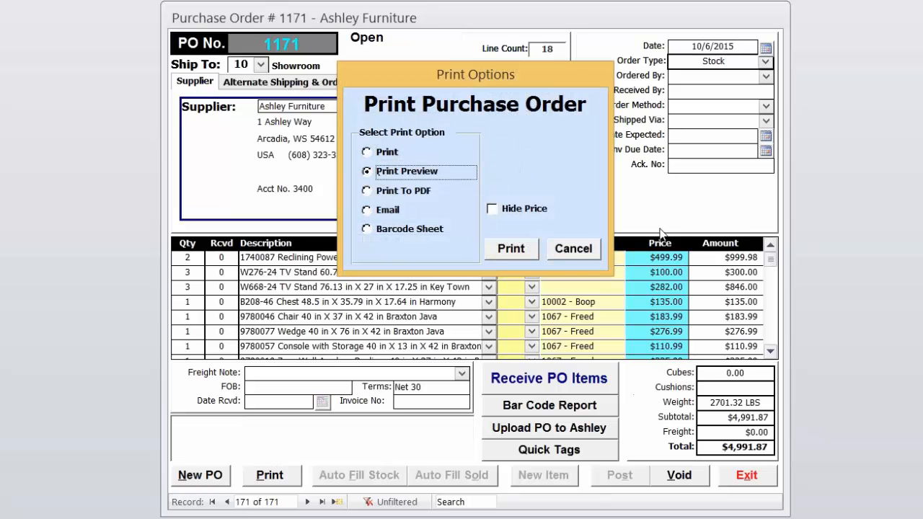
click(523, 248)
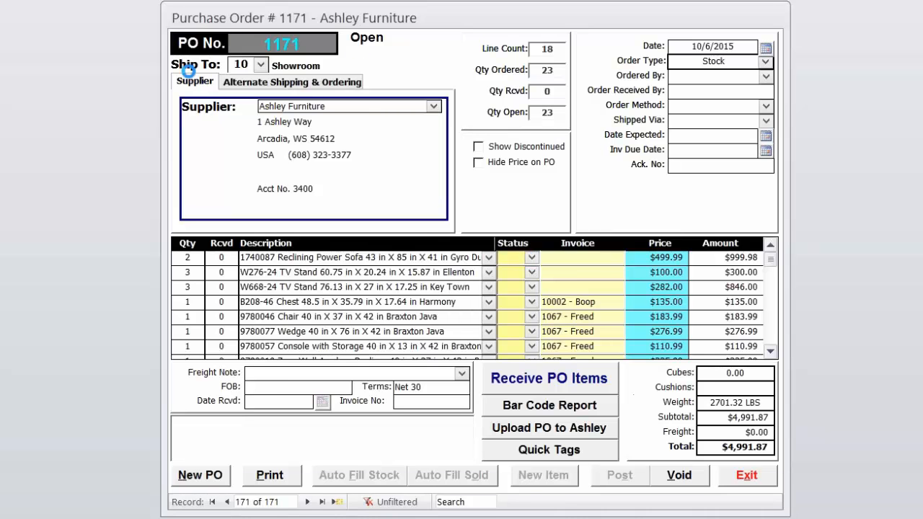
Examine the ordered items and customer side marks in the purchase order preview, and close it.
scroll(389, 332, down, 2)
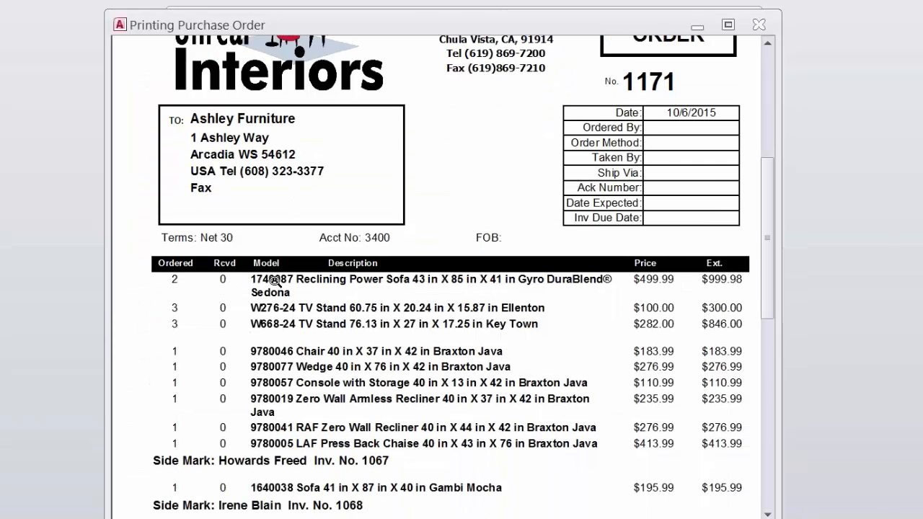
scroll(268, 329, down, 3)
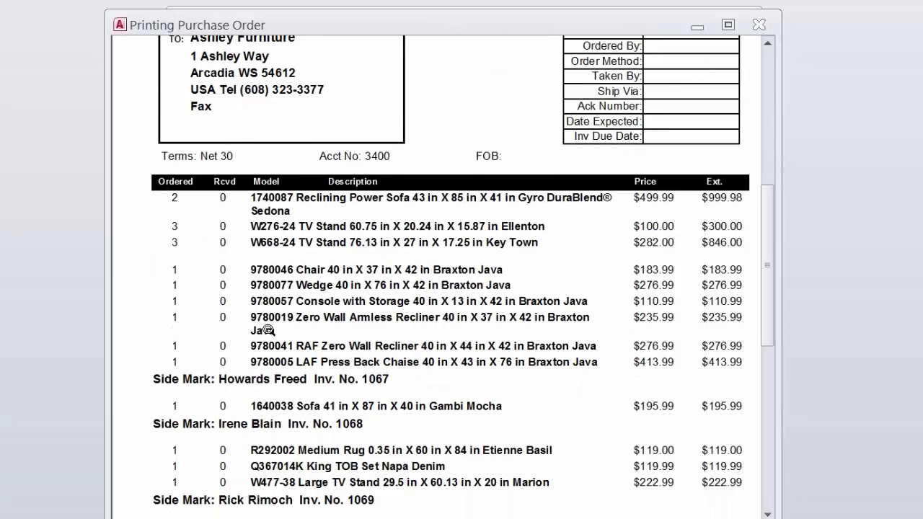
scroll(271, 330, down, 2)
scroll(299, 315, down, 2)
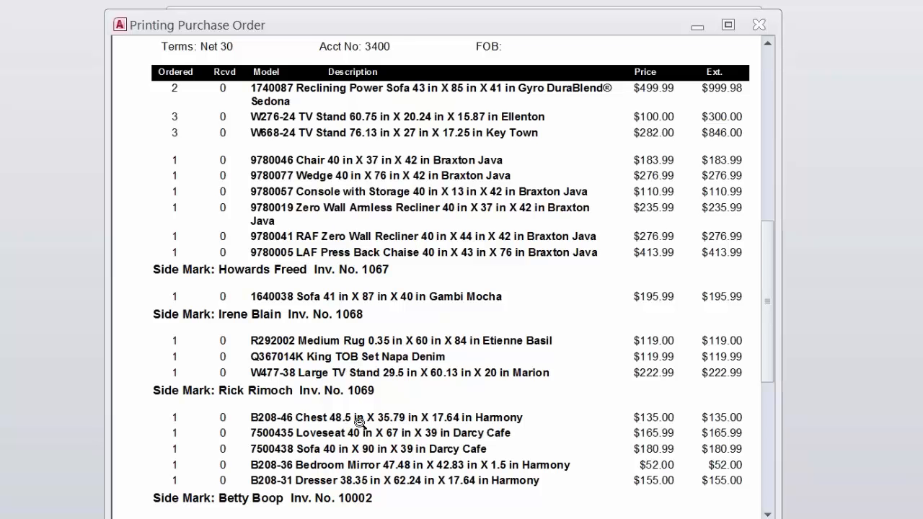
scroll(358, 423, up, 2)
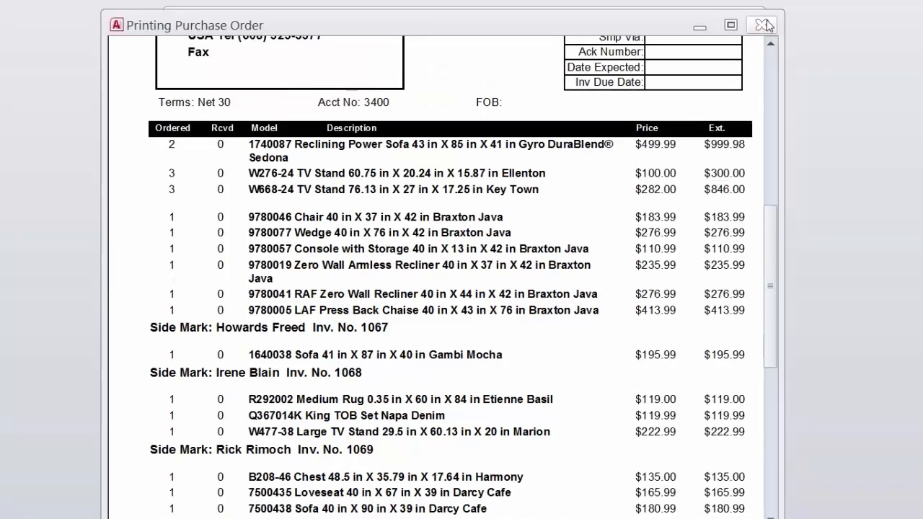
click(764, 25)
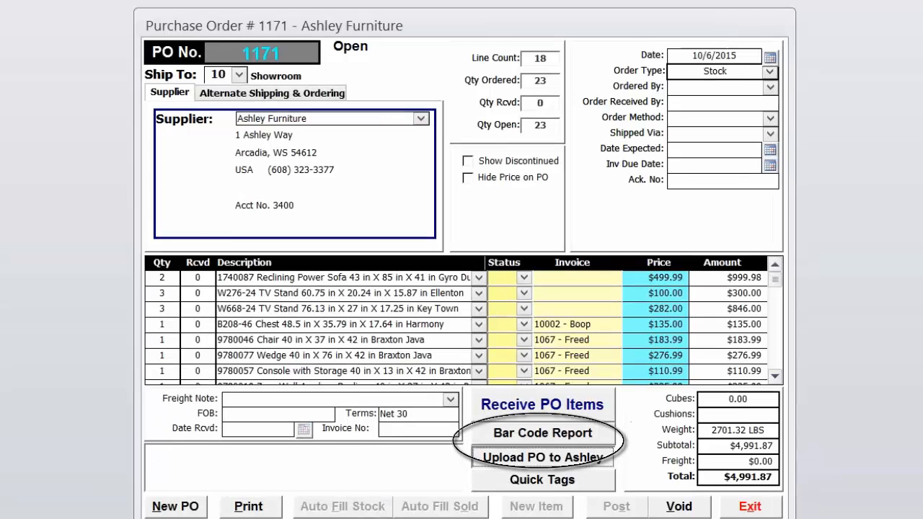
Open the Ashley Furniture PO upload form, check its ship method options, and cancel without sending.
click(560, 428)
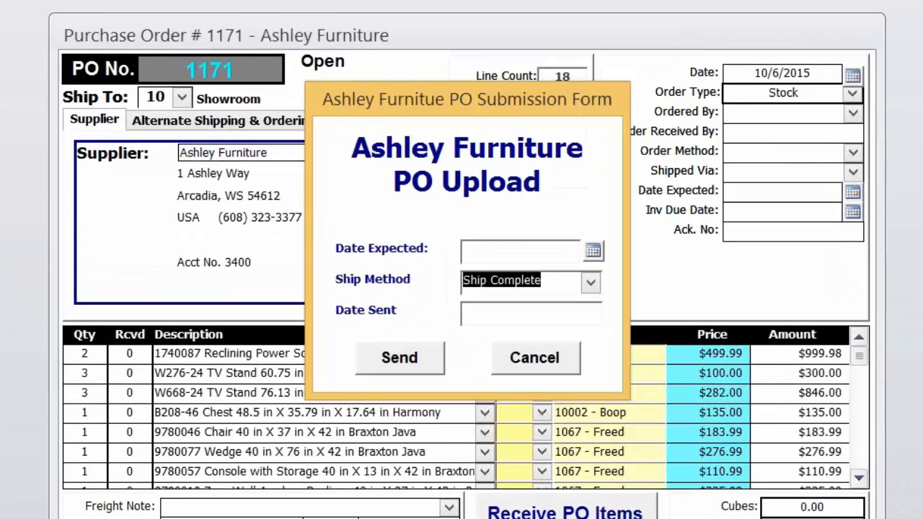
click(590, 282)
click(578, 179)
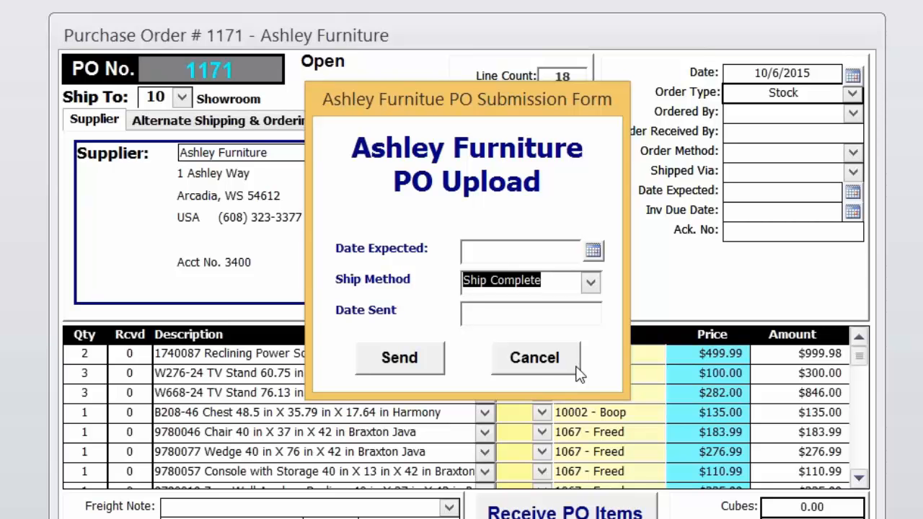
click(565, 373)
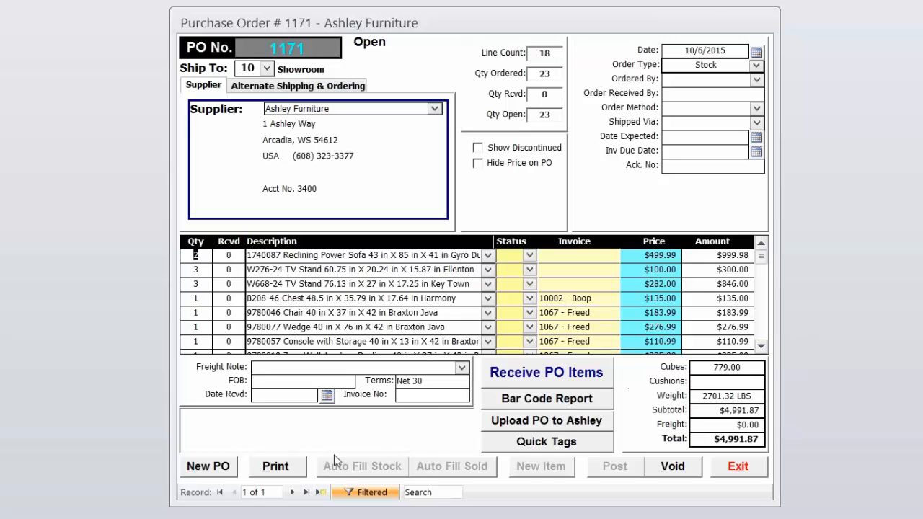
Mark two 1740087 Reclining Power Sofas, one B208-46 Chest and one Q367014K King TOB Set as received on the purchase order.
click(584, 379)
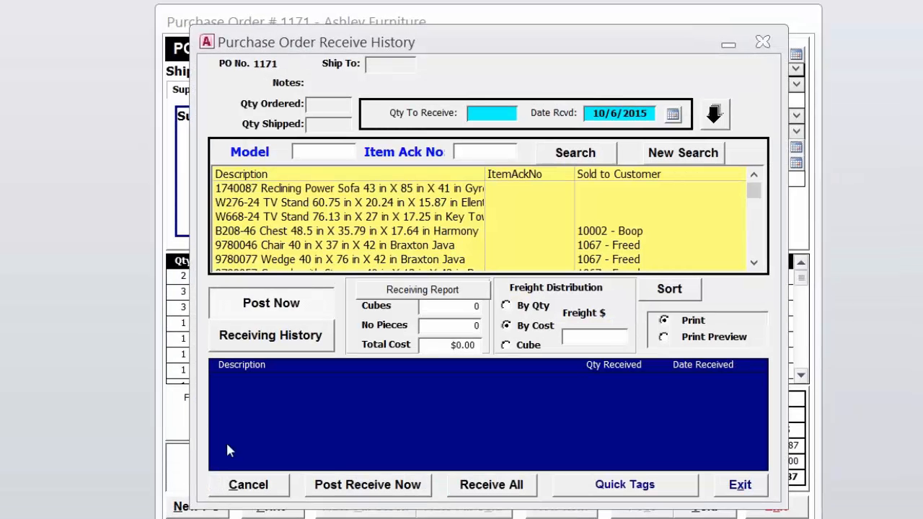
click(475, 189)
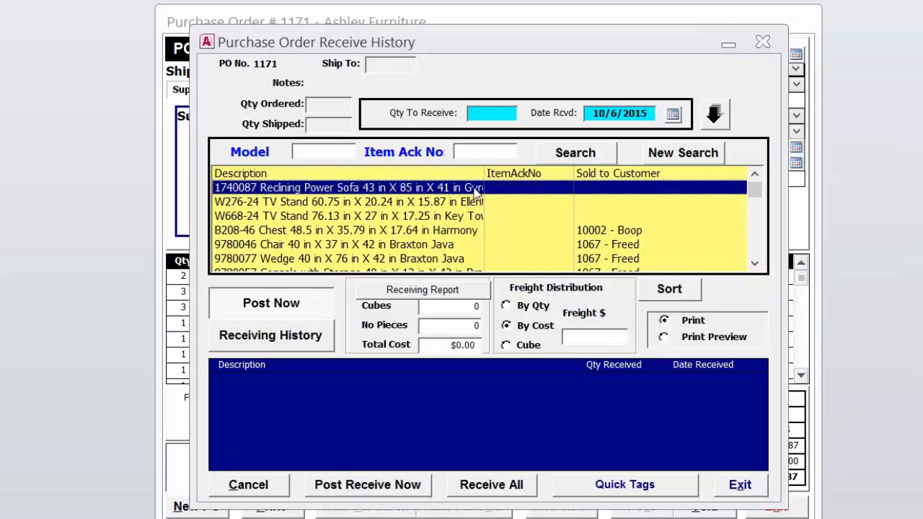
click(622, 230)
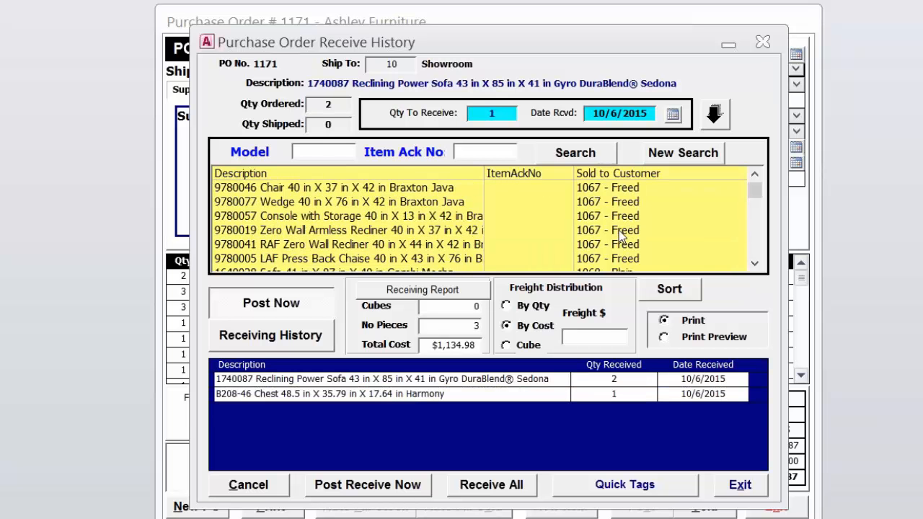
scroll(622, 237, down, 3)
click(638, 202)
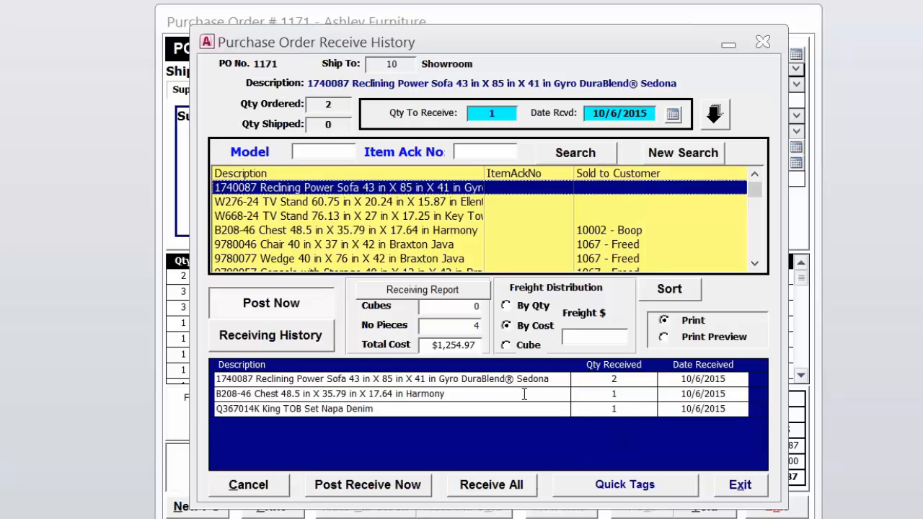
Print warehouse-format quick tags by quantity for the received purchase order items, with prices hidden.
click(633, 485)
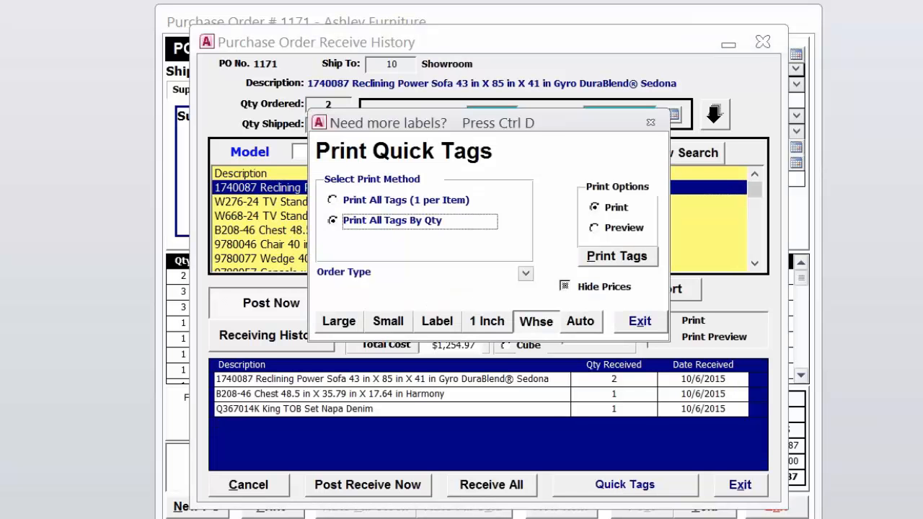
click(623, 256)
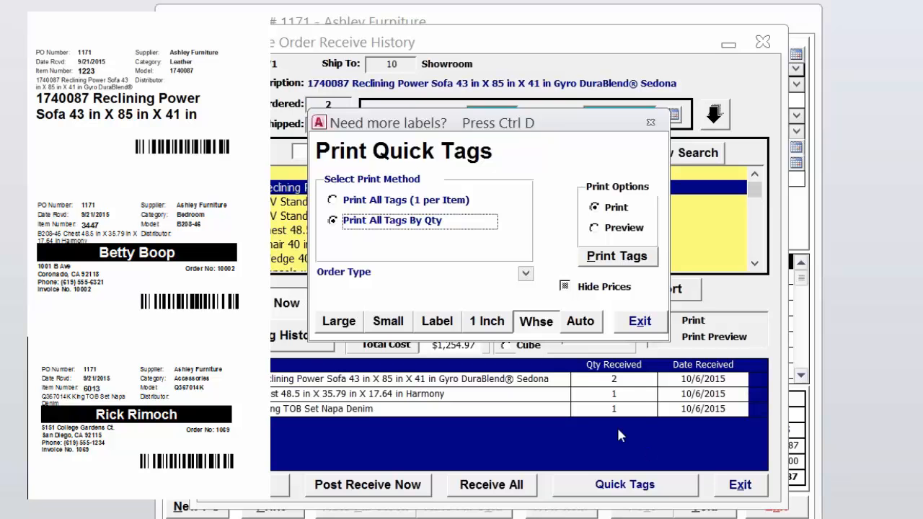
click(613, 256)
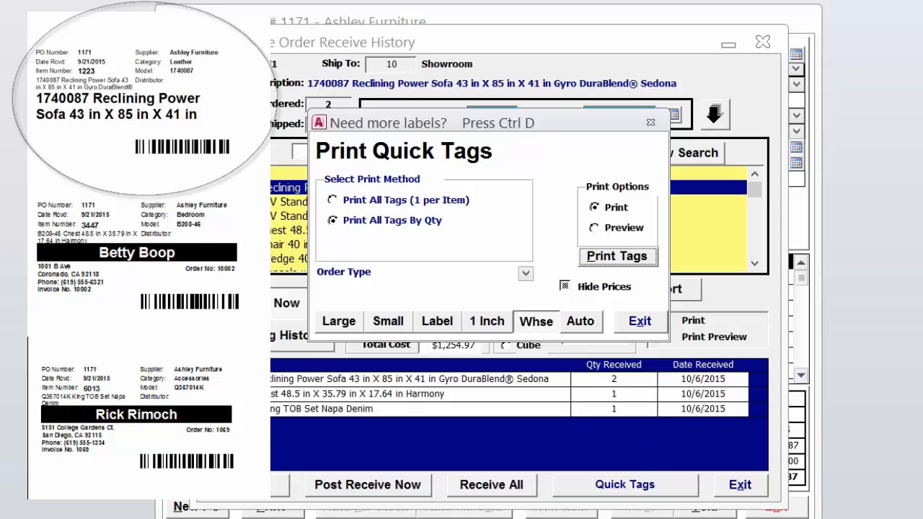
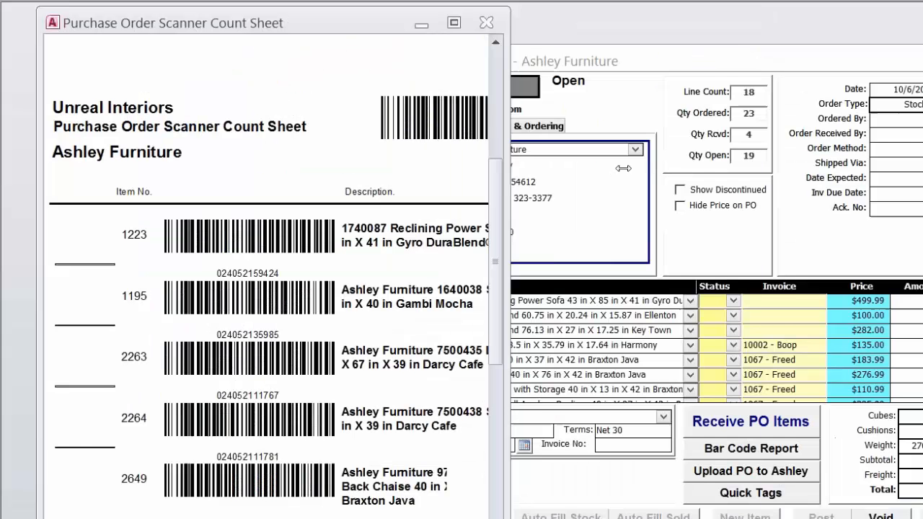
Widen the Purchase Order Scanner Count Sheet preview and look through its item barcodes.
drag(503, 258, 793, 258)
scroll(423, 343, down, 2)
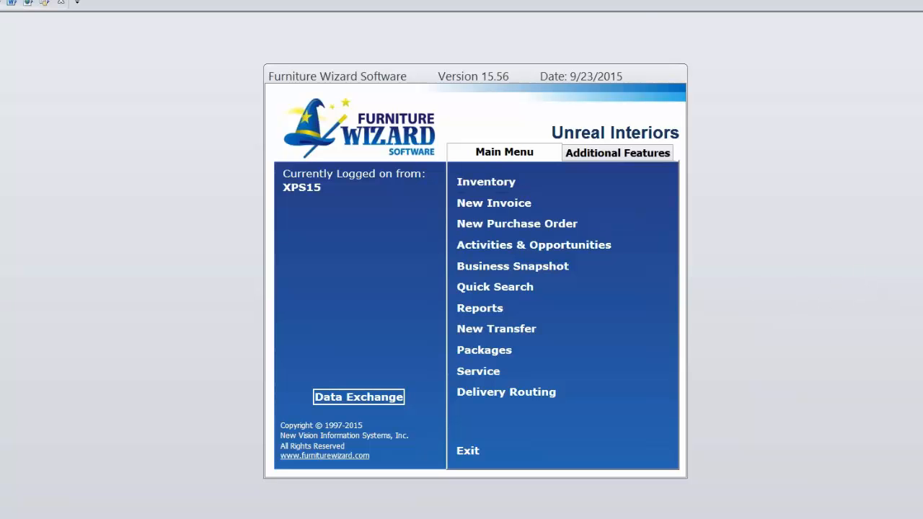
Start a new invoice and add the Julian Designs Demo 3 Pc. Set.
click(494, 203)
click(289, 146)
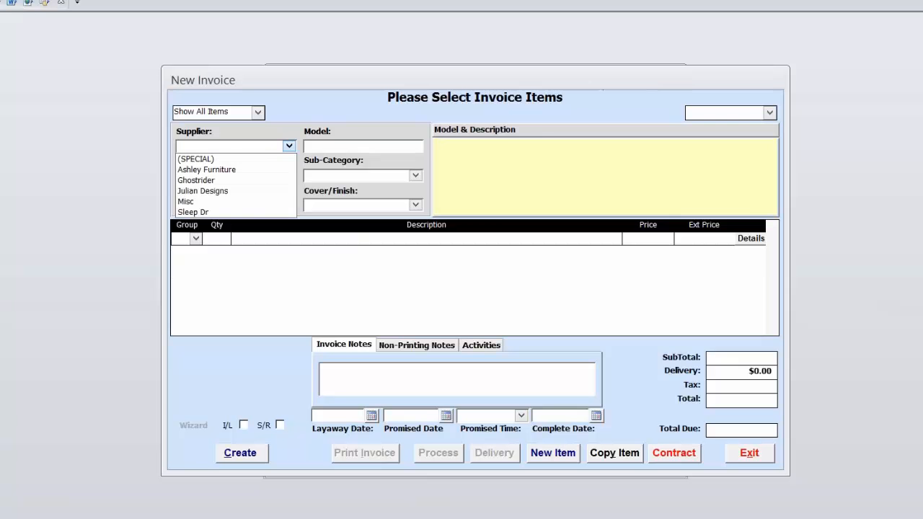
click(257, 191)
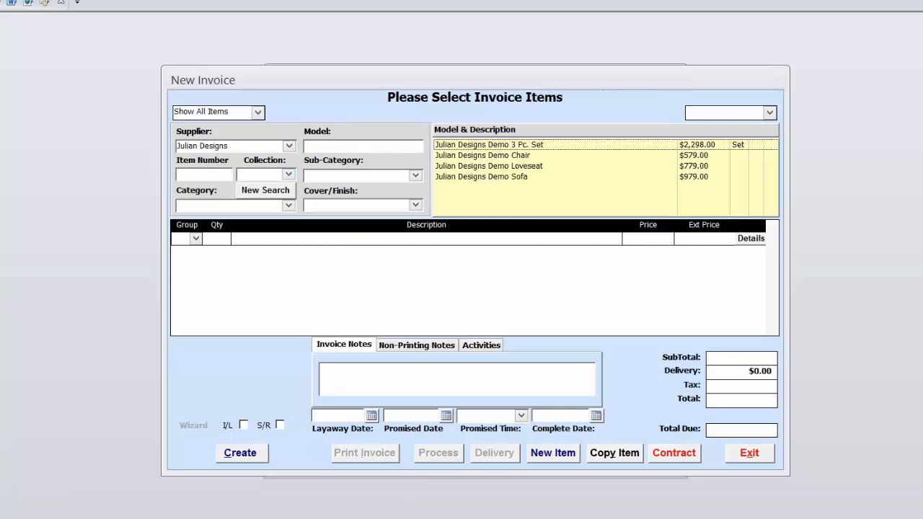
double_click(581, 147)
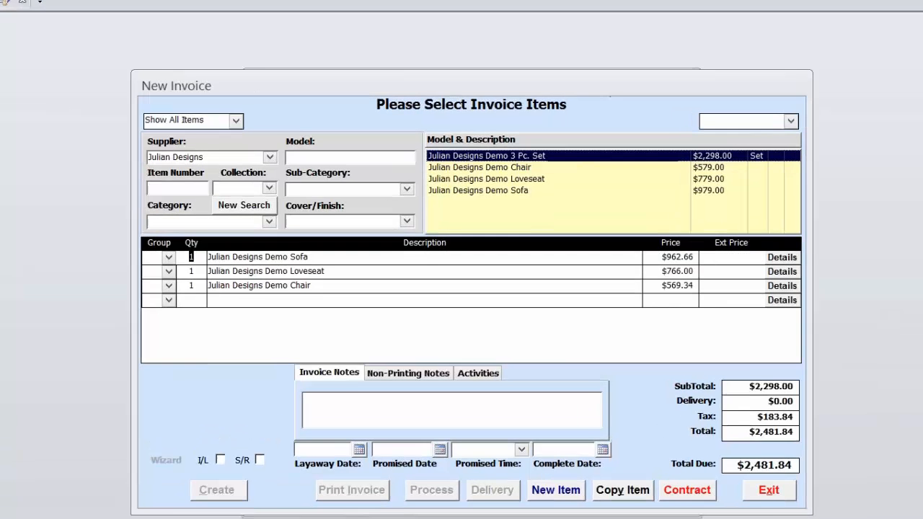
Assign the salesperson and an existing customer from the customer list, and create the invoice.
click(249, 455)
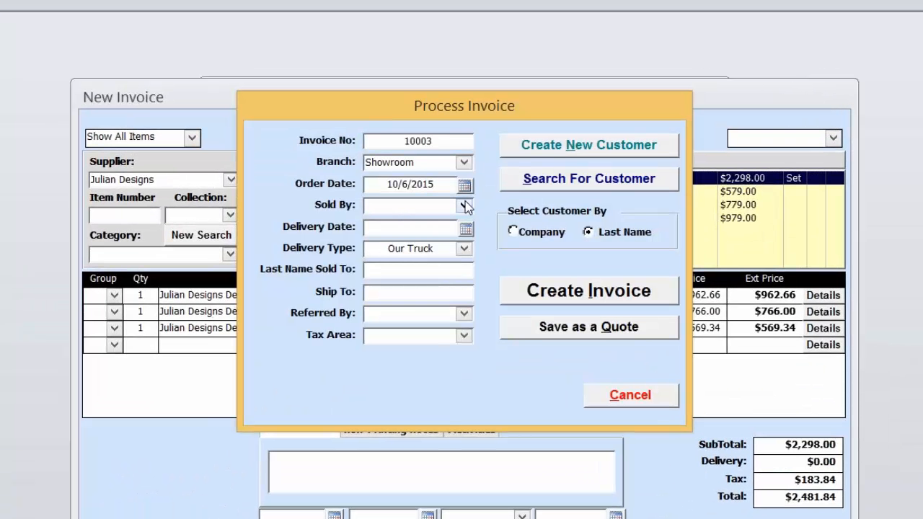
click(466, 207)
click(421, 248)
click(418, 271)
click(400, 308)
scroll(401, 308, down, 3)
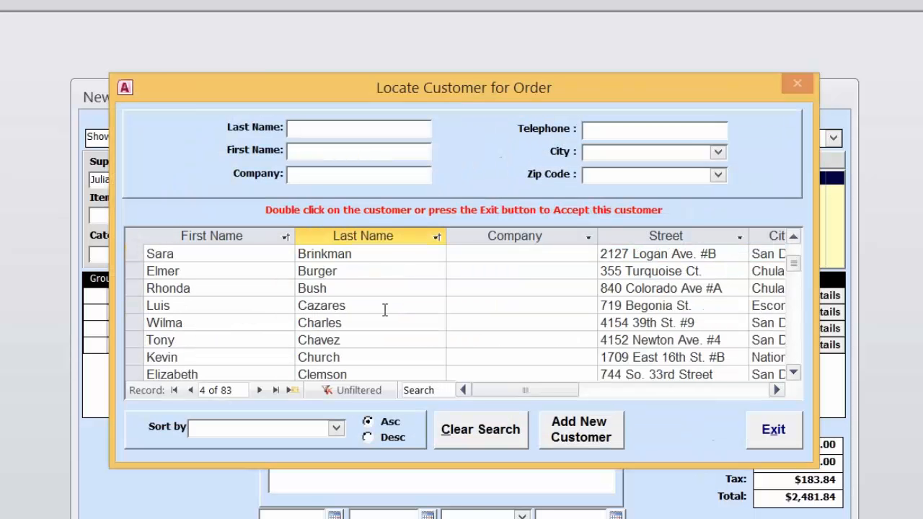
double_click(341, 287)
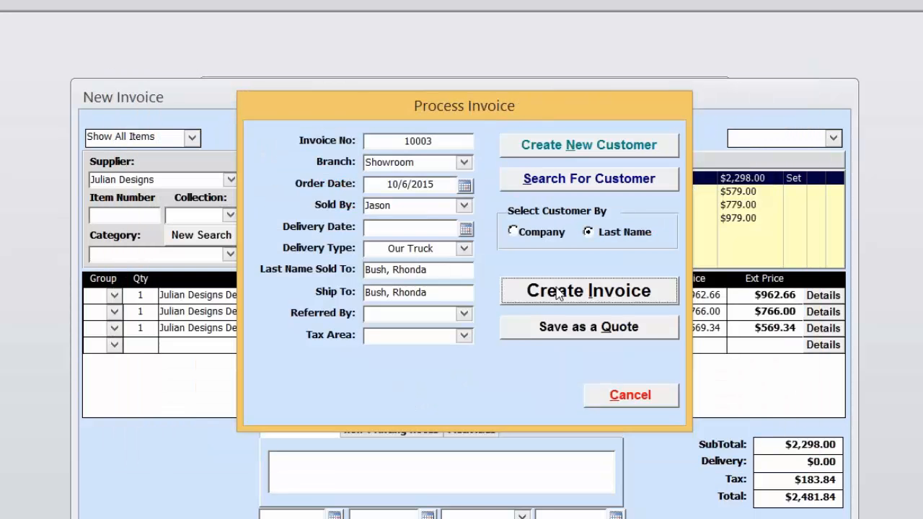
click(557, 292)
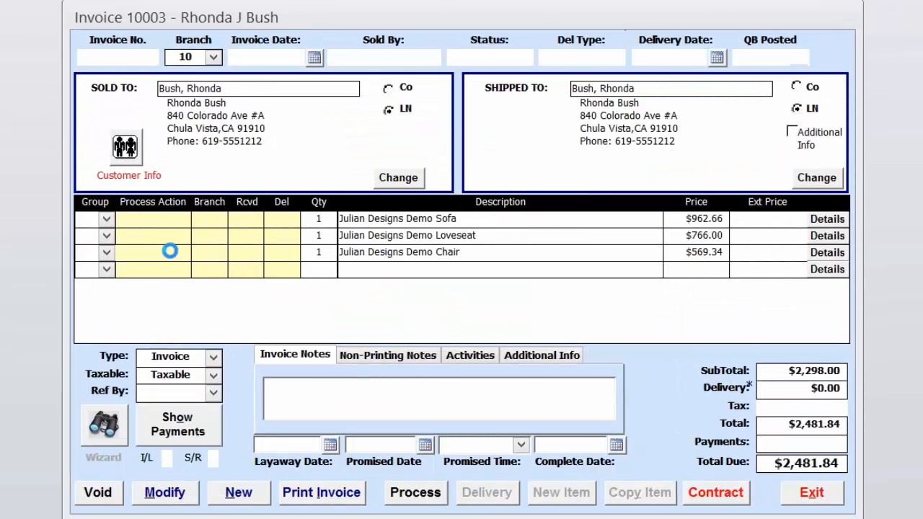
Record a check payment of $1,200.00 dated 10/6/2015 on the Julian Designs set invoice.
click(213, 425)
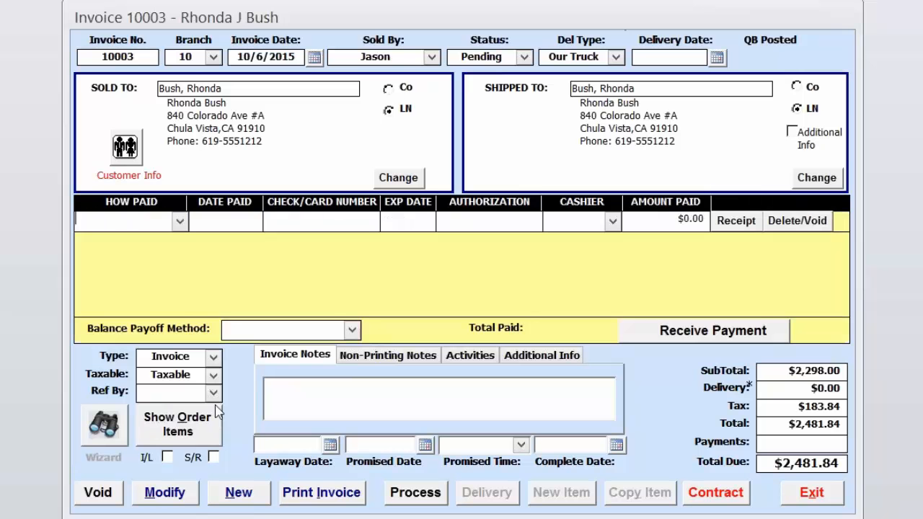
click(179, 221)
click(154, 268)
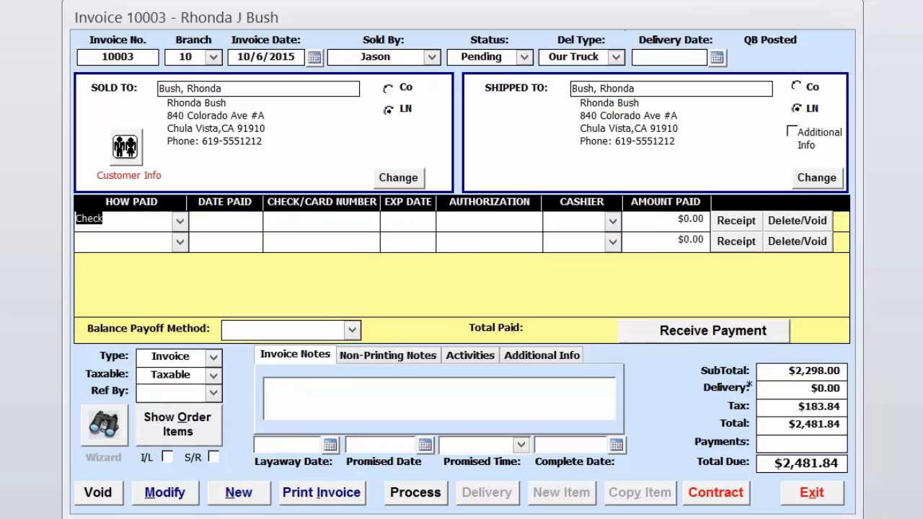
double_click(240, 220)
click(689, 219)
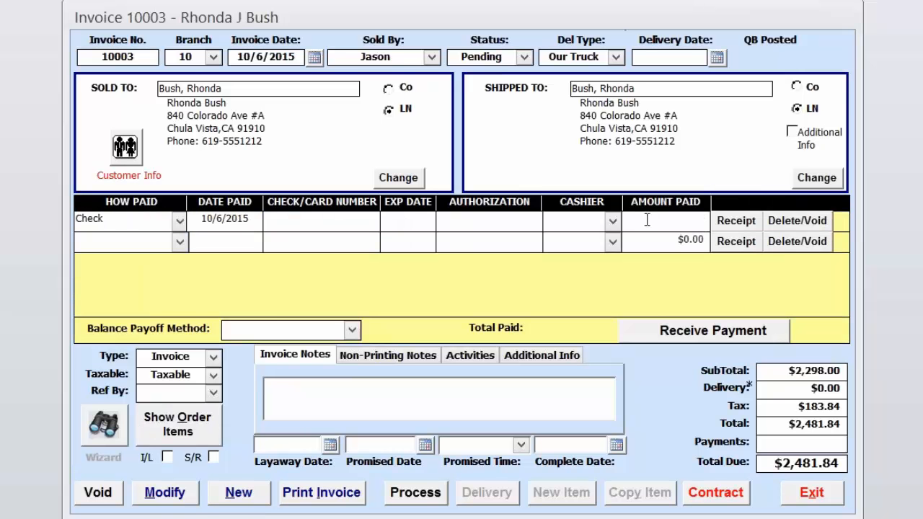
text(1200)
key(Return)
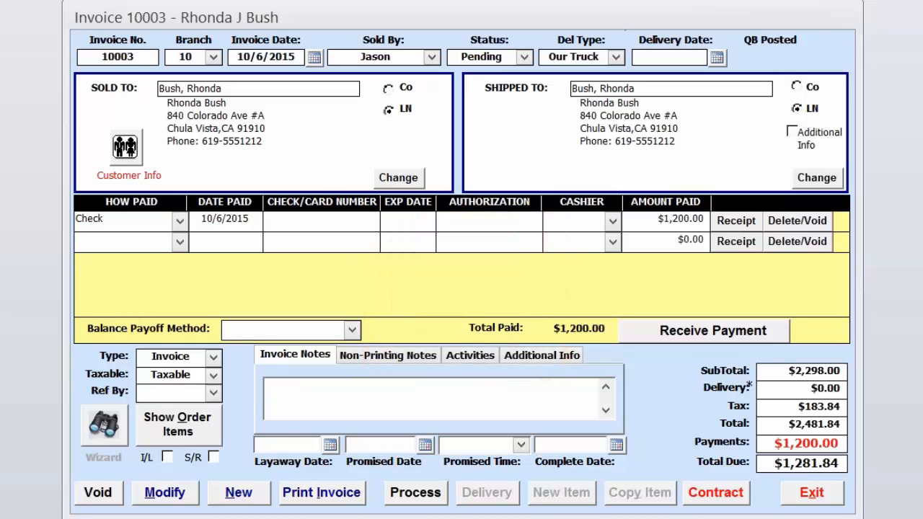
Process the inventory for the three Julian Designs invoice items and view the generated purchase order.
click(206, 440)
click(418, 491)
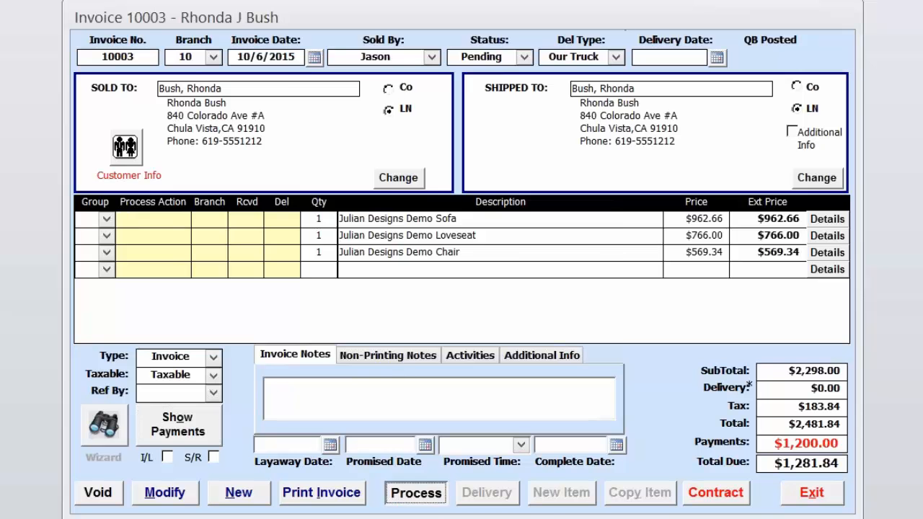
click(480, 196)
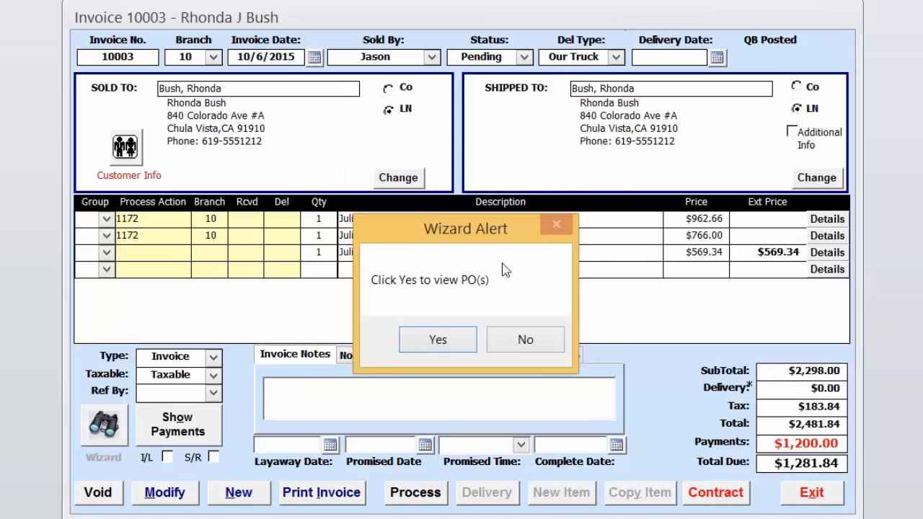
click(440, 339)
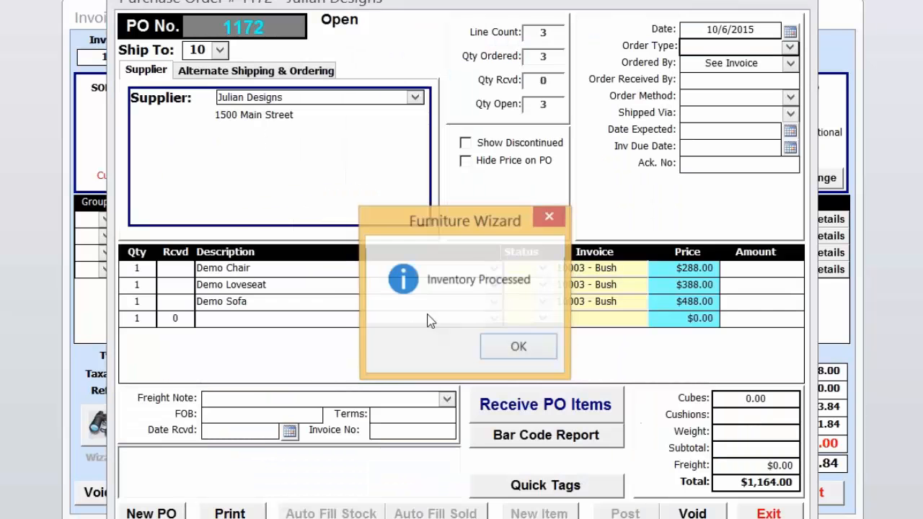
click(516, 346)
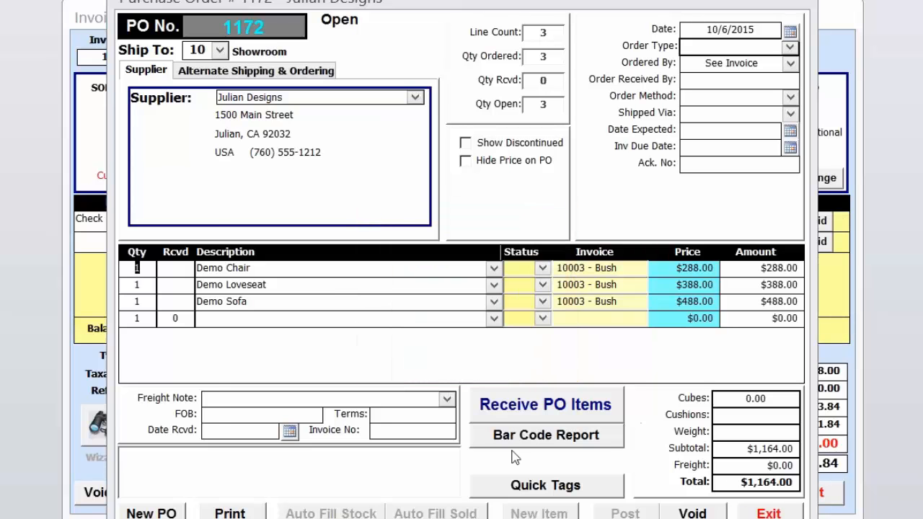
click(545, 435)
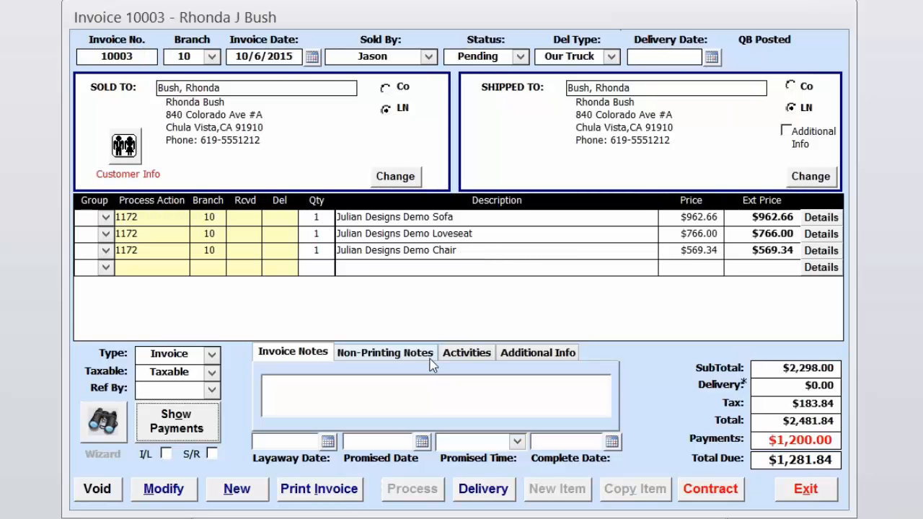
Create a new invoice for one Julian Designs Demo Sofa, assigning the salesperson and an existing customer from the customer list.
click(258, 495)
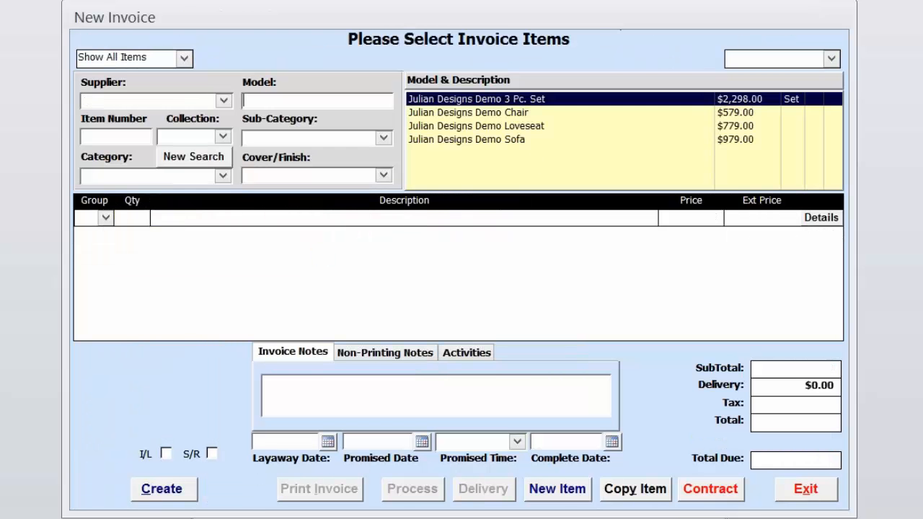
double_click(534, 140)
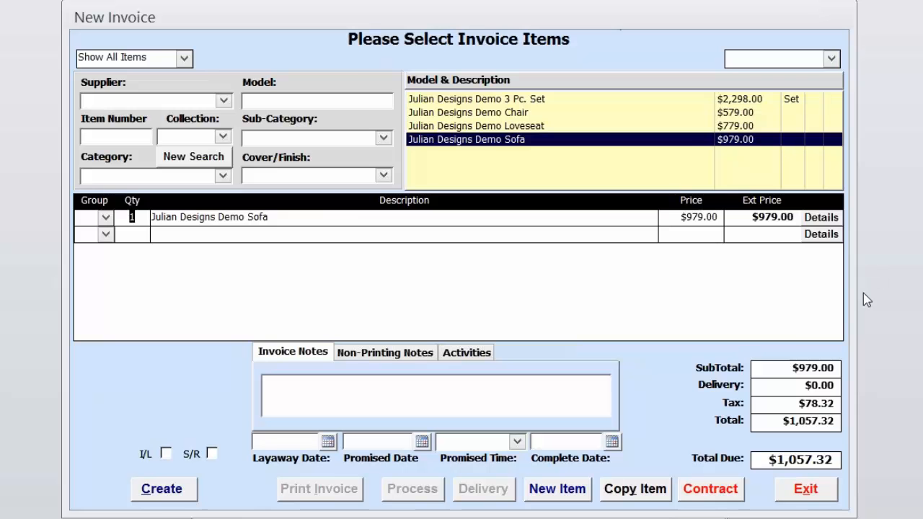
click(186, 491)
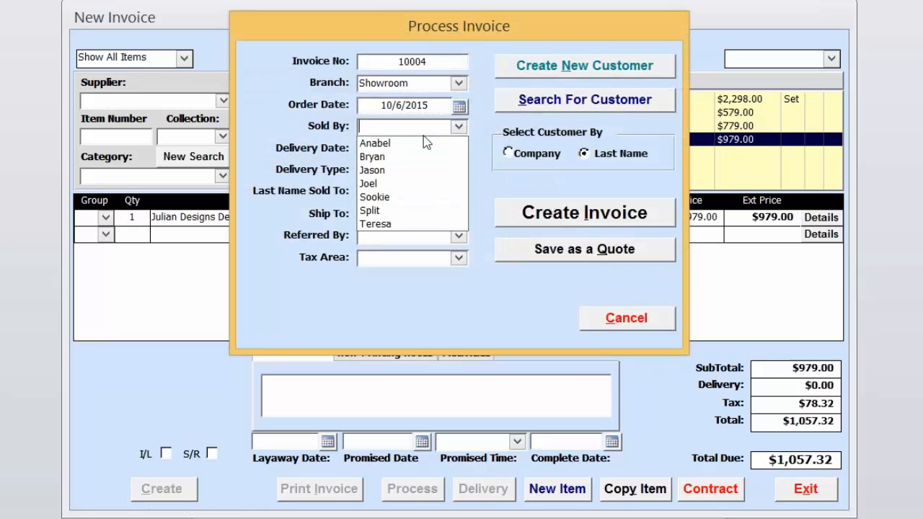
click(415, 156)
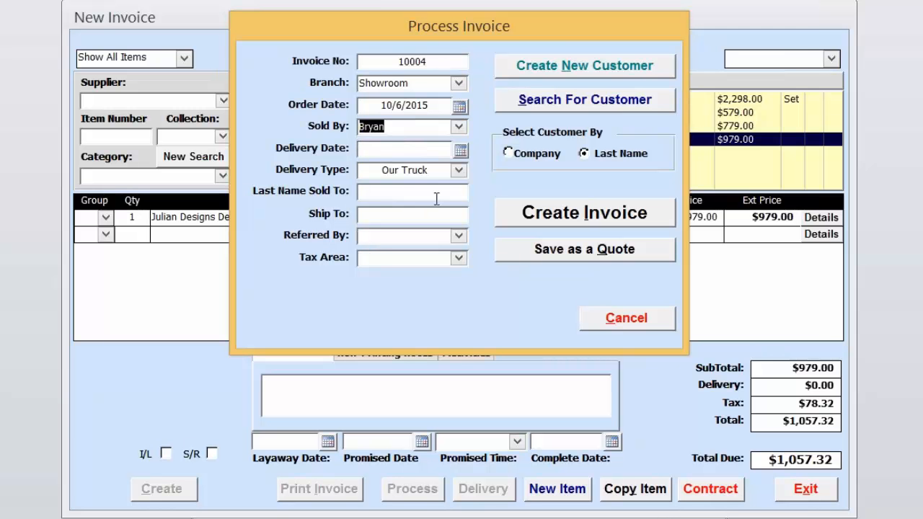
click(436, 199)
scroll(462, 235, down, 5)
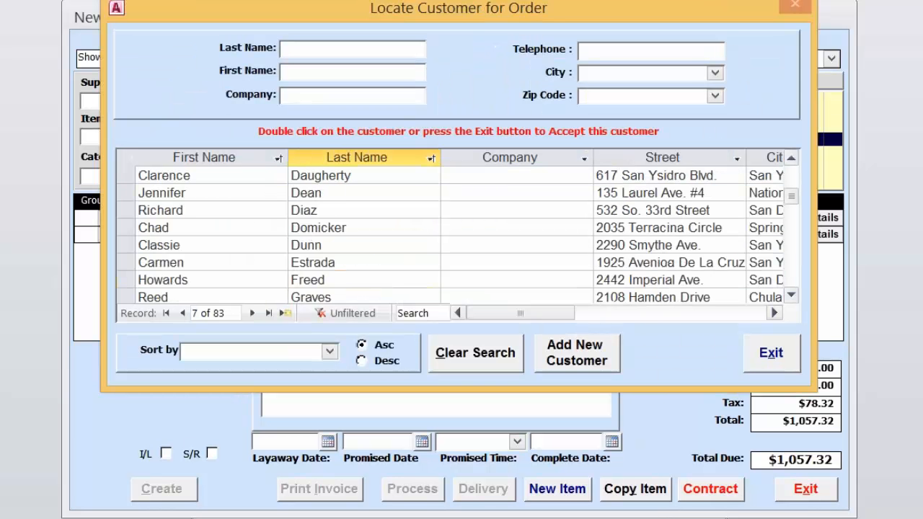
scroll(347, 279, down, 3)
double_click(346, 264)
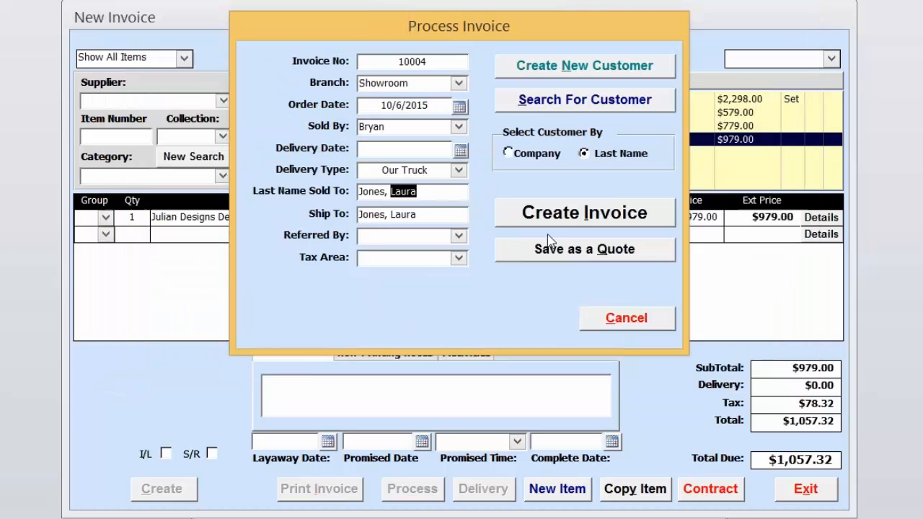
click(618, 219)
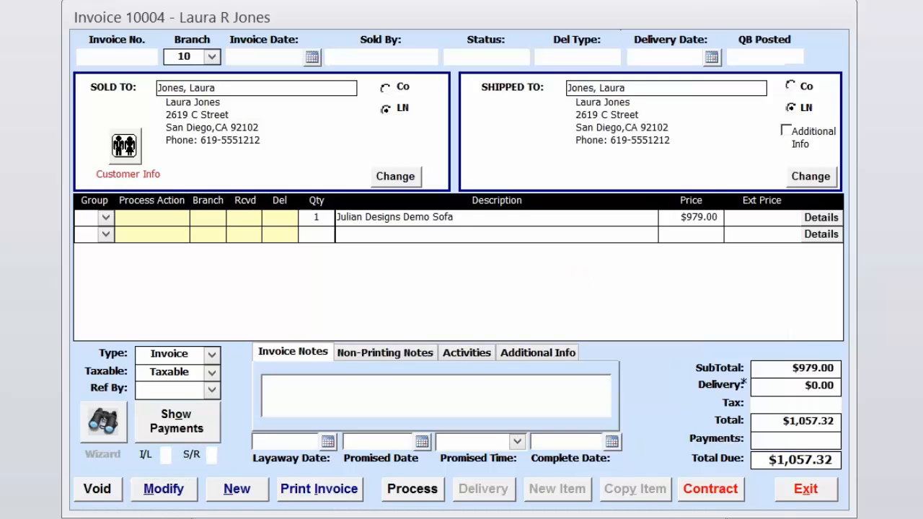
Process the sofa invoice's inventory without a payment using the default process actions, skipping the purchase order view.
click(411, 489)
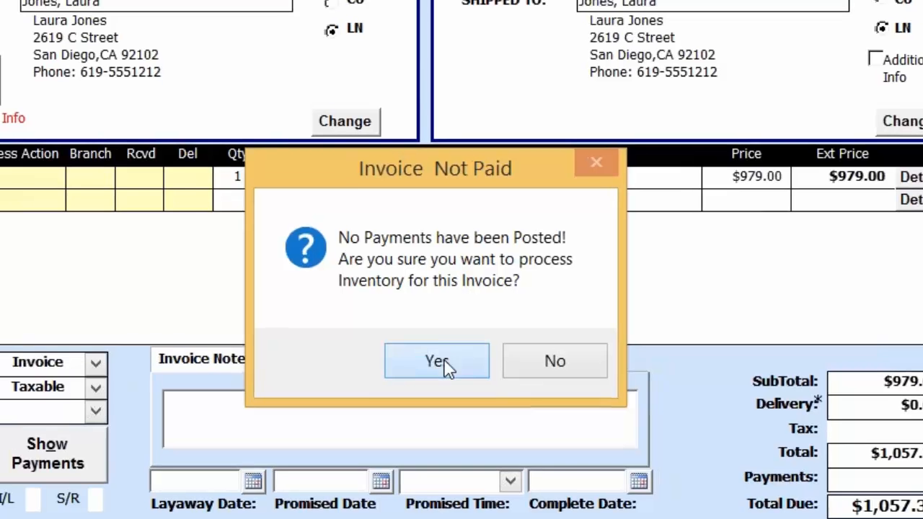
click(436, 357)
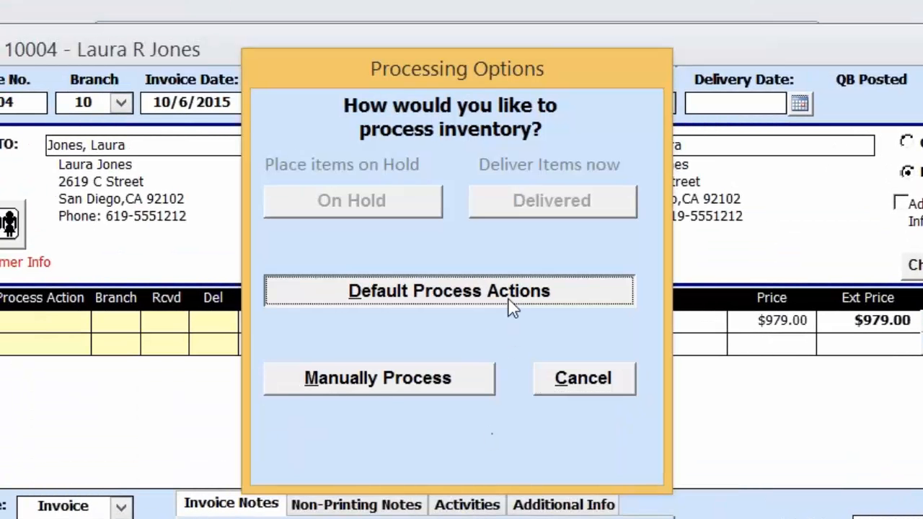
click(509, 308)
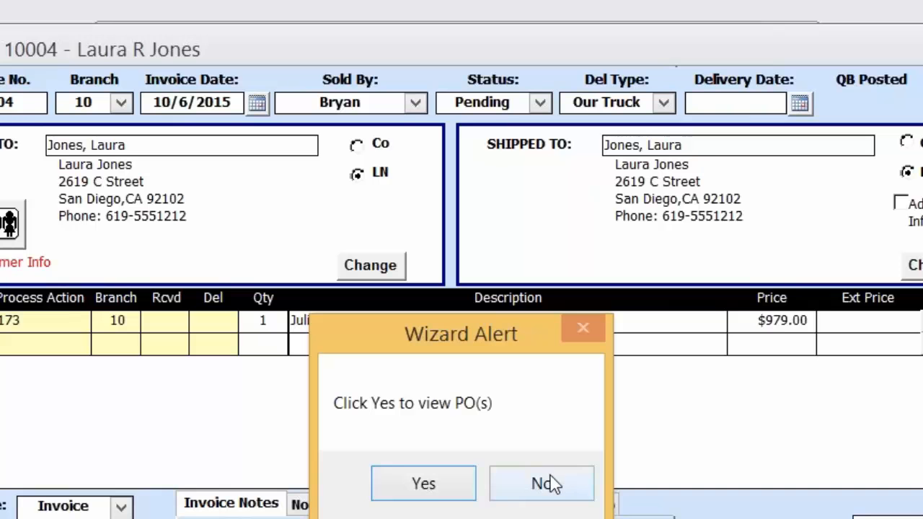
click(549, 483)
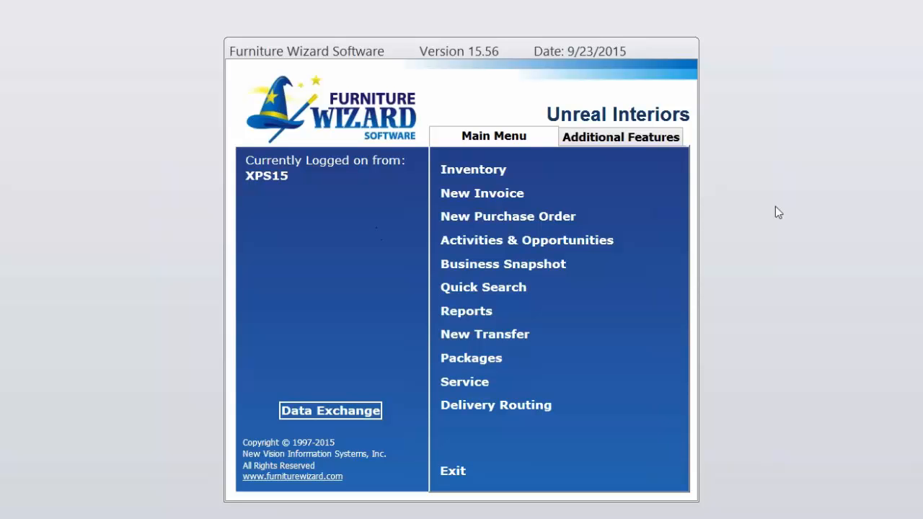
Run the Mini Scanner's Receive PO's task from Data Exchange.
click(345, 410)
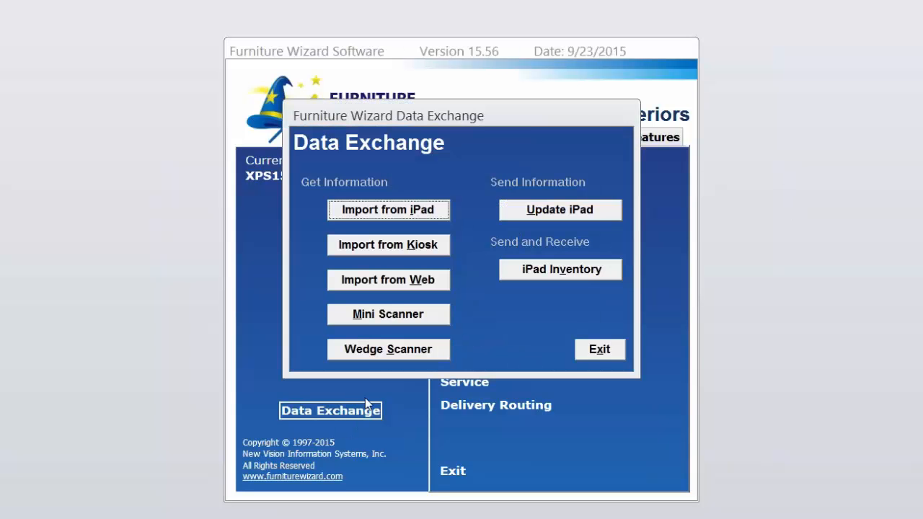
click(382, 317)
click(363, 240)
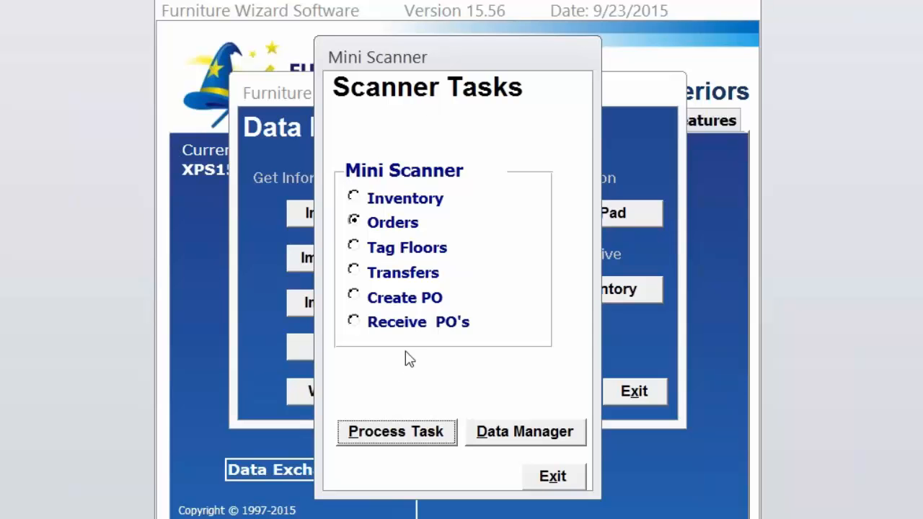
click(394, 325)
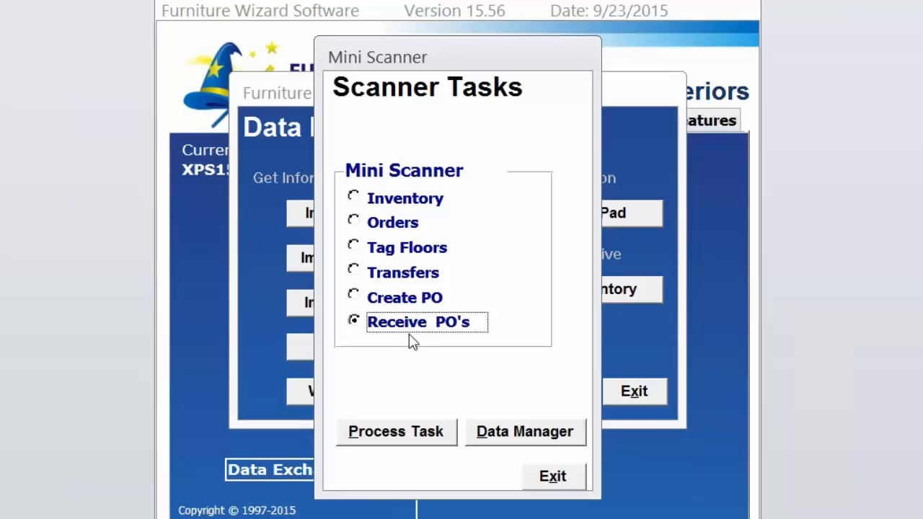
click(417, 431)
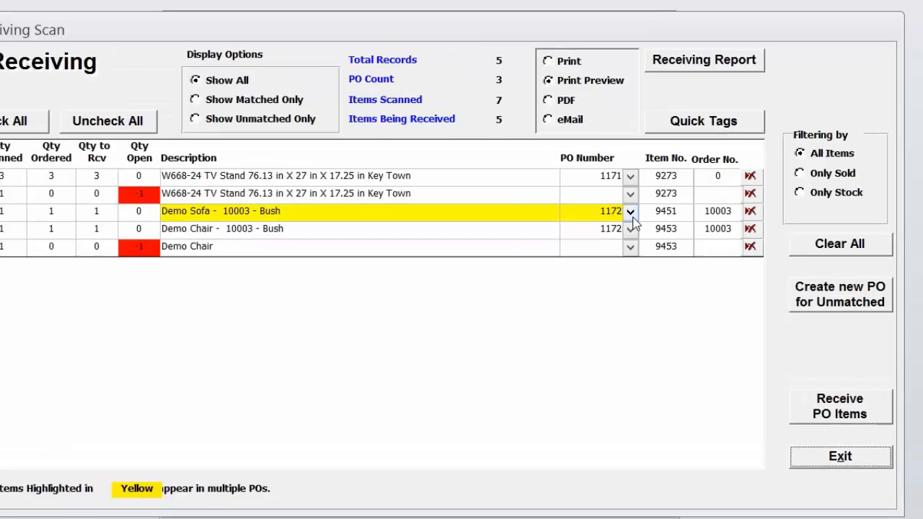
Check the alternative purchase orders for the scanned Demo Sofa, tag all matched items and receive them.
click(630, 211)
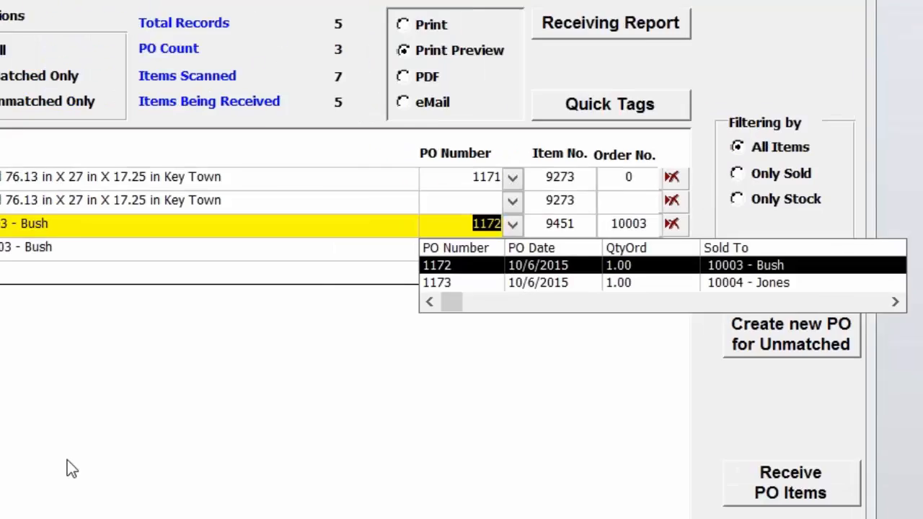
click(68, 460)
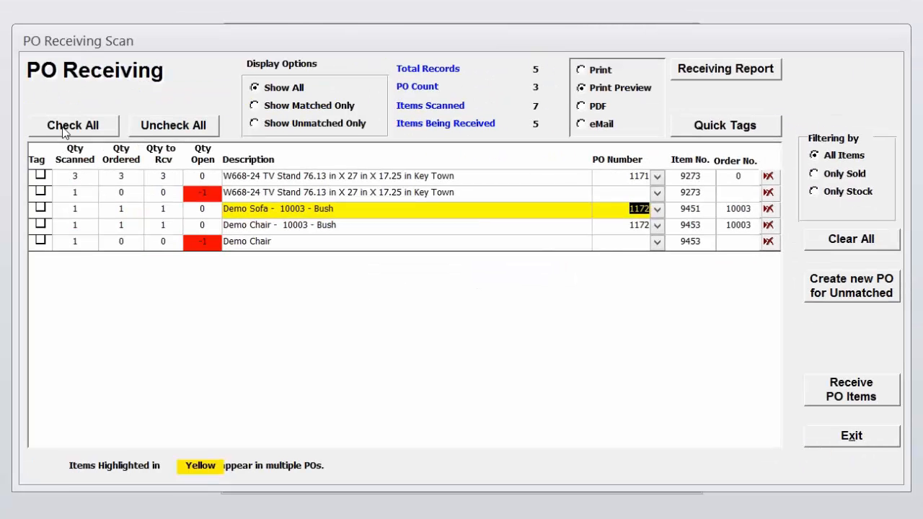
click(63, 127)
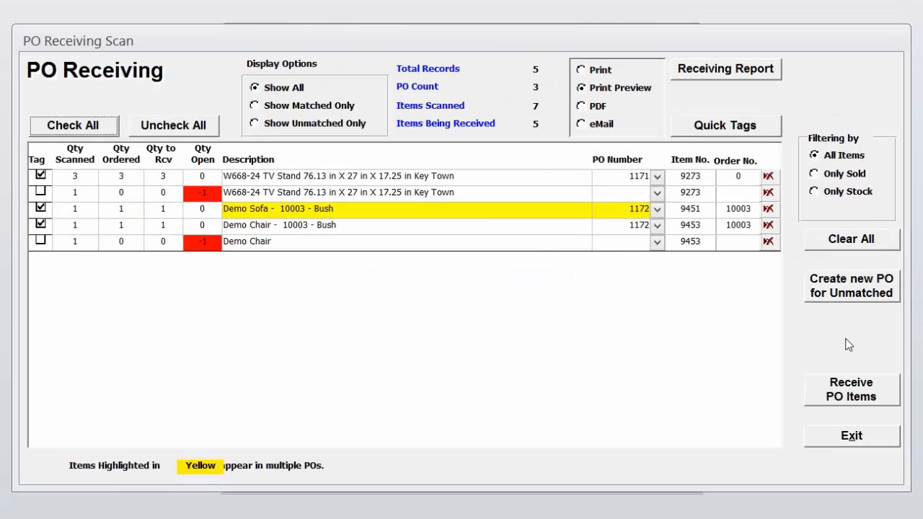
click(849, 386)
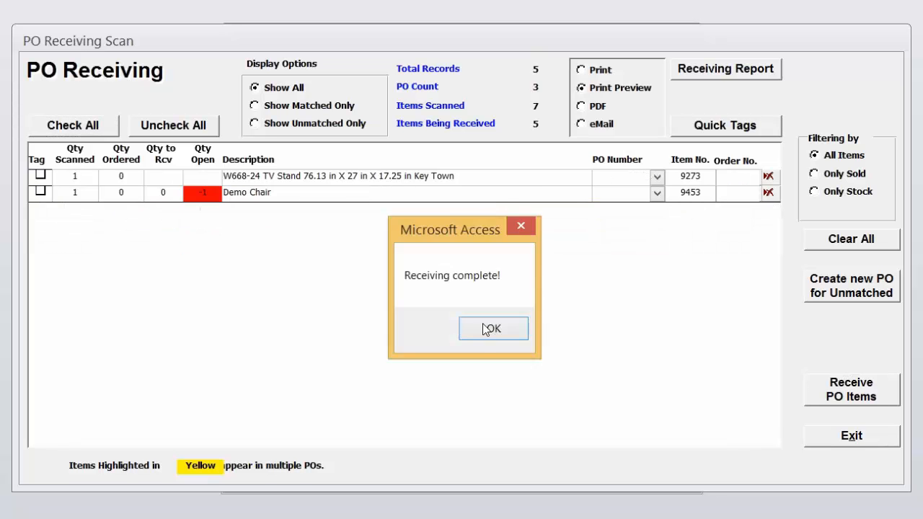
click(481, 329)
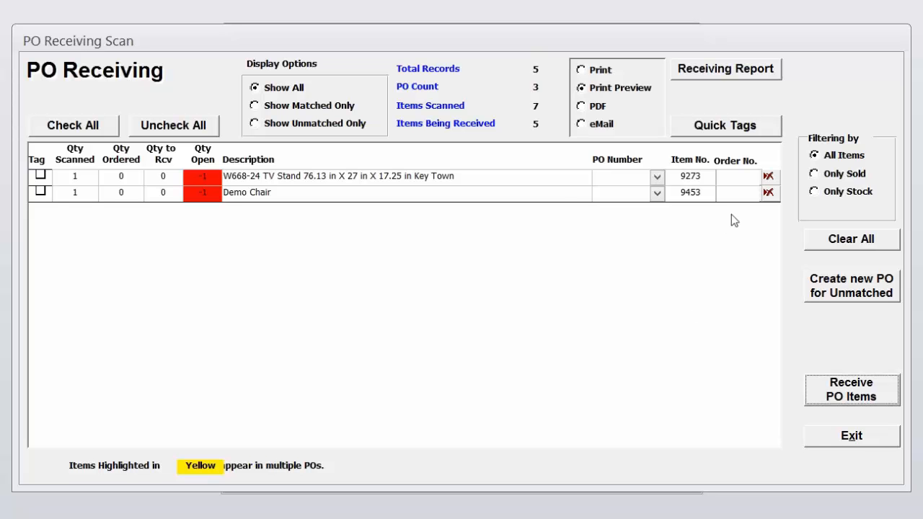
Delete the unmatched W668-24 TV Stand from the scanned receiving list.
click(768, 176)
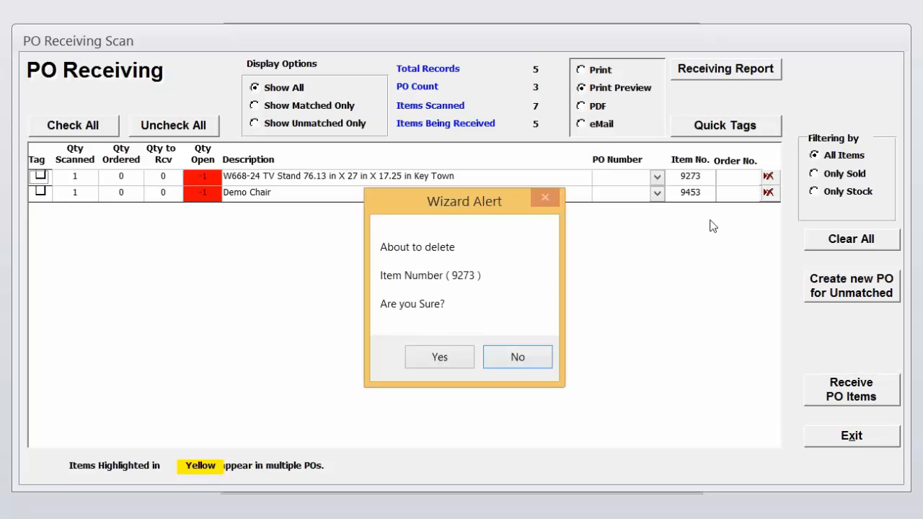
click(439, 357)
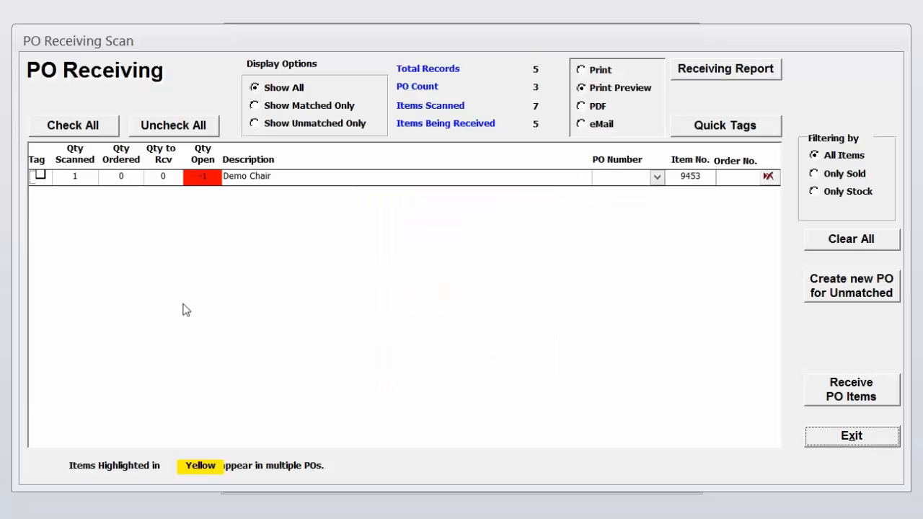
Create a new purchase order for the unmatched Demo Chair and receive it.
click(39, 175)
click(834, 292)
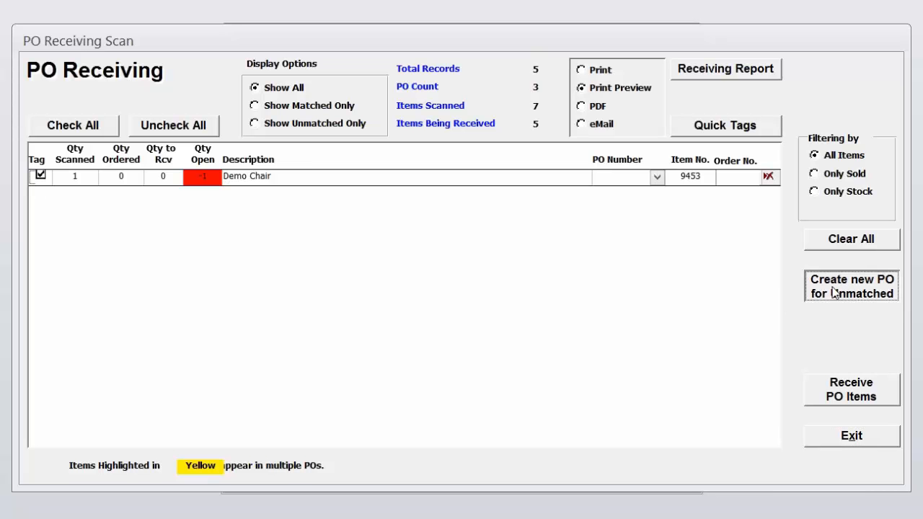
click(839, 398)
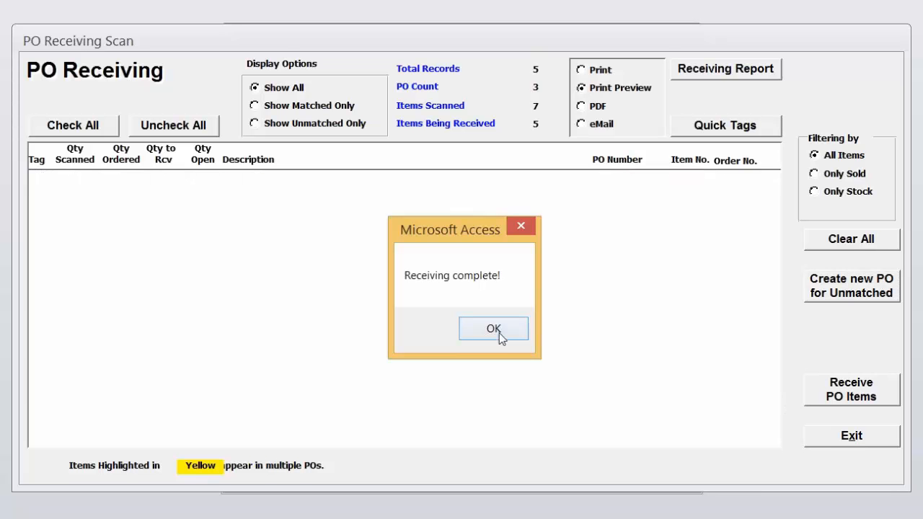
click(495, 329)
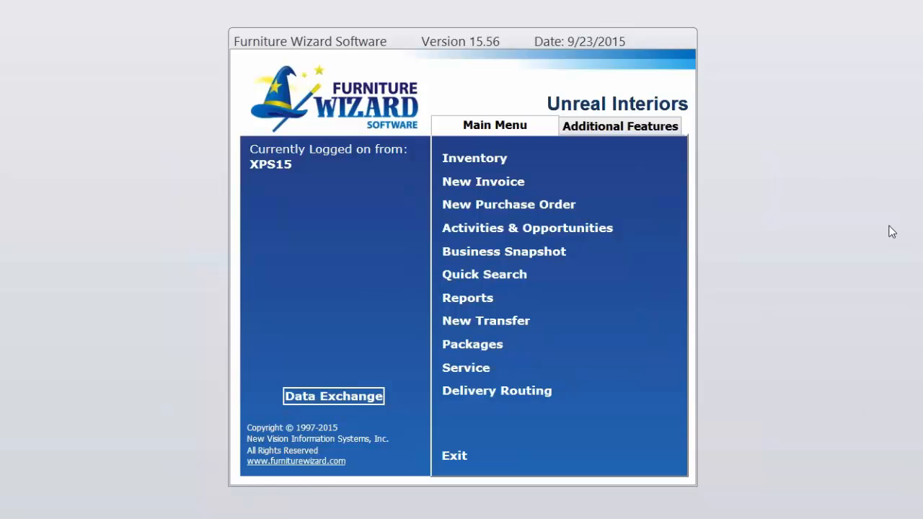
Look up and open the Julian Designs Demo Sofa, Loveseat and Chair invoice dated 10/6/2015.
key(ctrl+i)
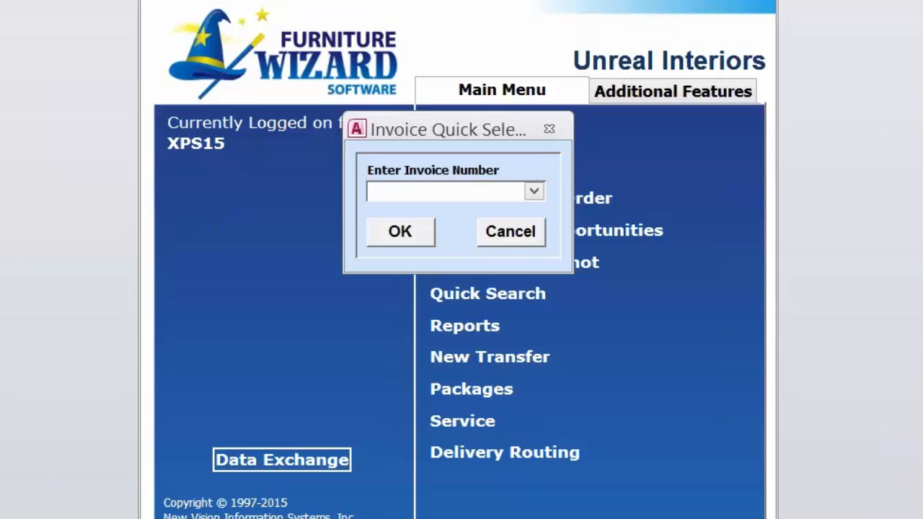
click(534, 192)
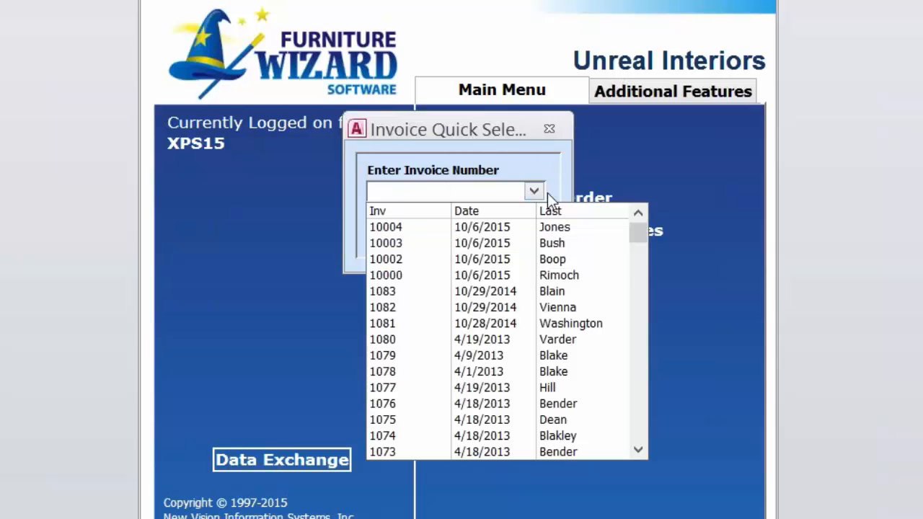
click(569, 246)
key(Return)
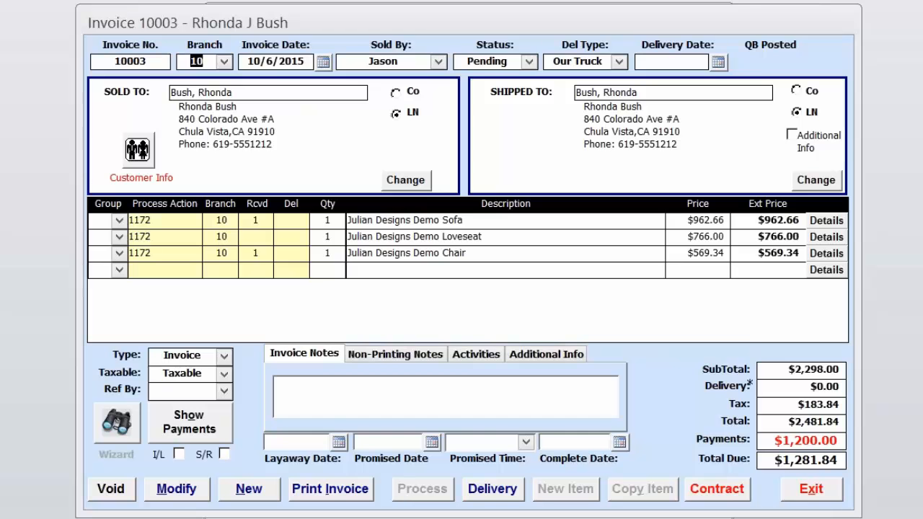
Schedule the invoice's Demo Sofa and Demo Chair for delivery on 10/6/2015 and exit the invoice.
click(492, 489)
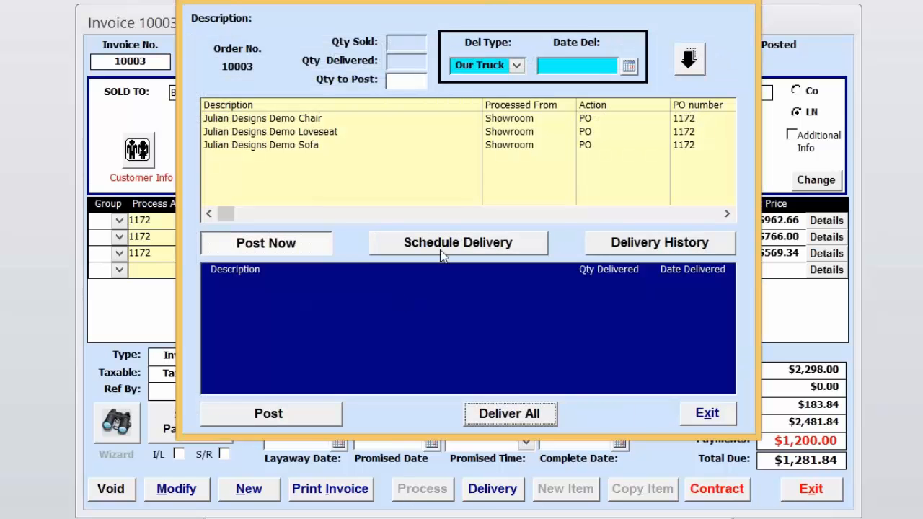
click(413, 245)
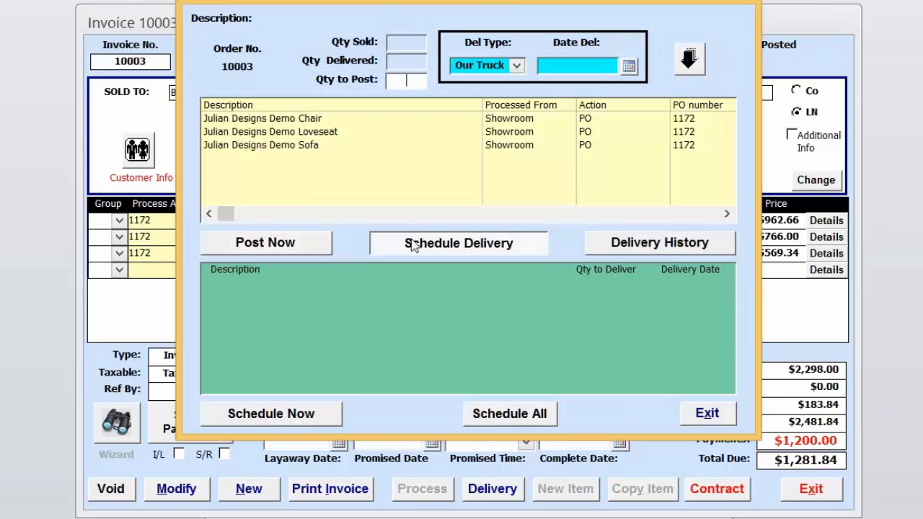
click(306, 145)
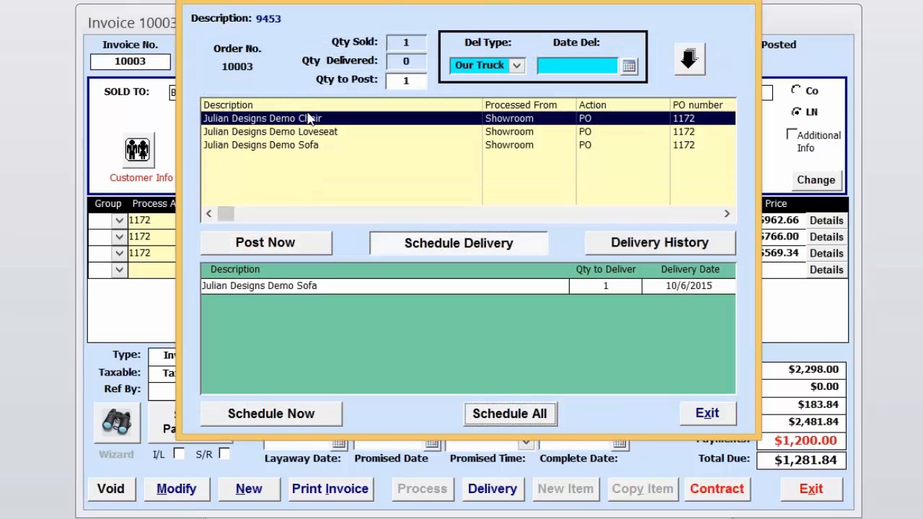
click(307, 119)
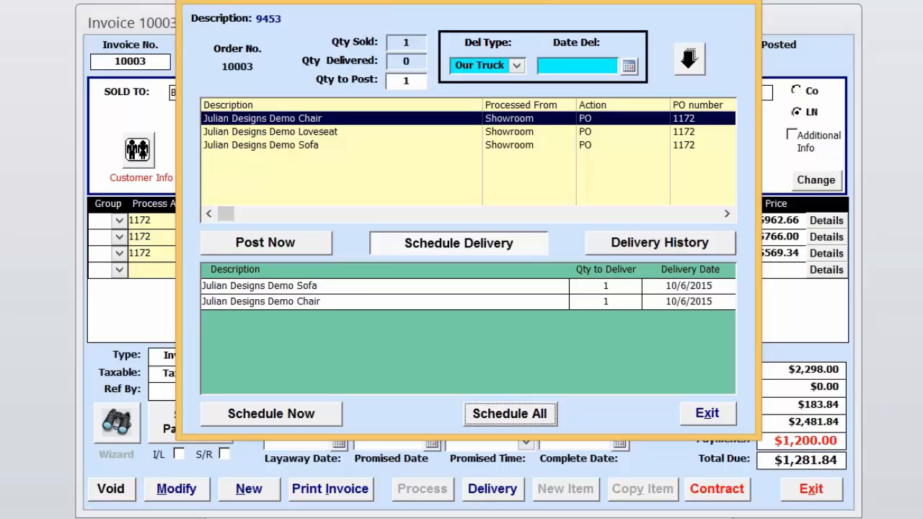
click(287, 415)
click(414, 330)
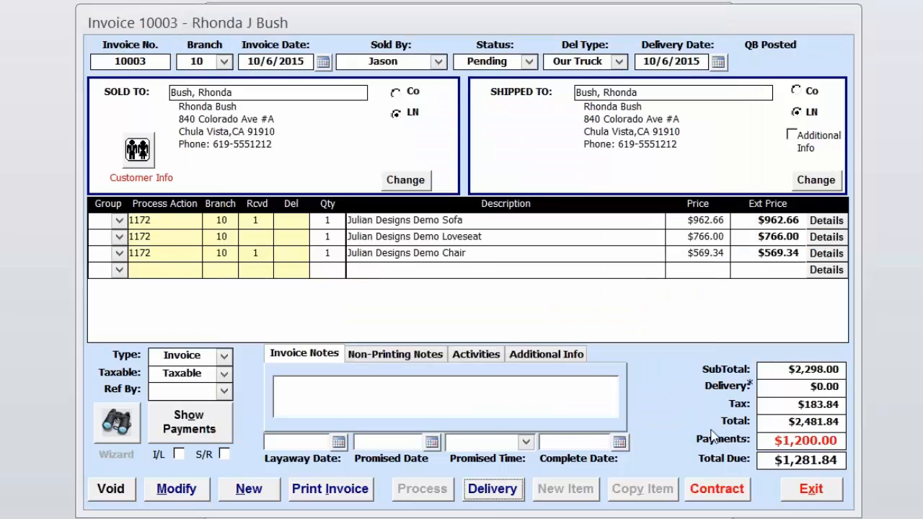
click(836, 487)
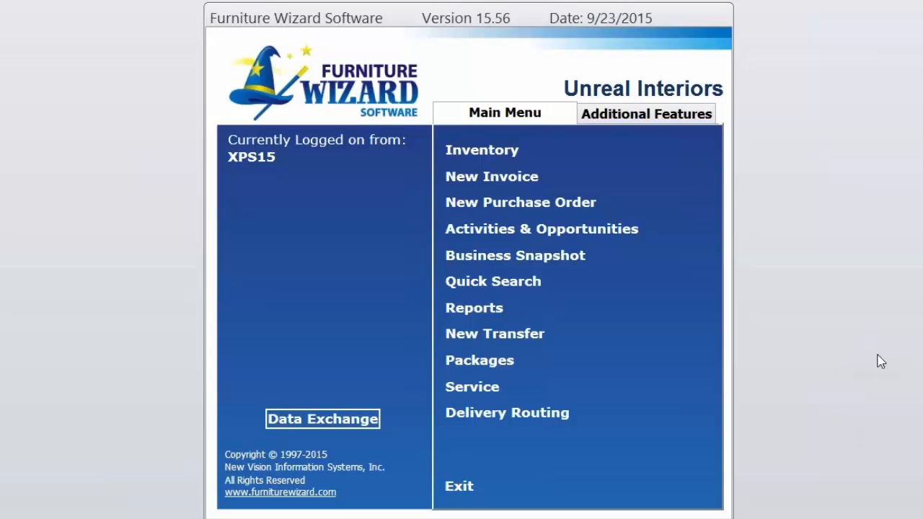
Open the delivery routing for October 6, 2015 from the delivery calendar and search for invoices to deliver.
click(521, 413)
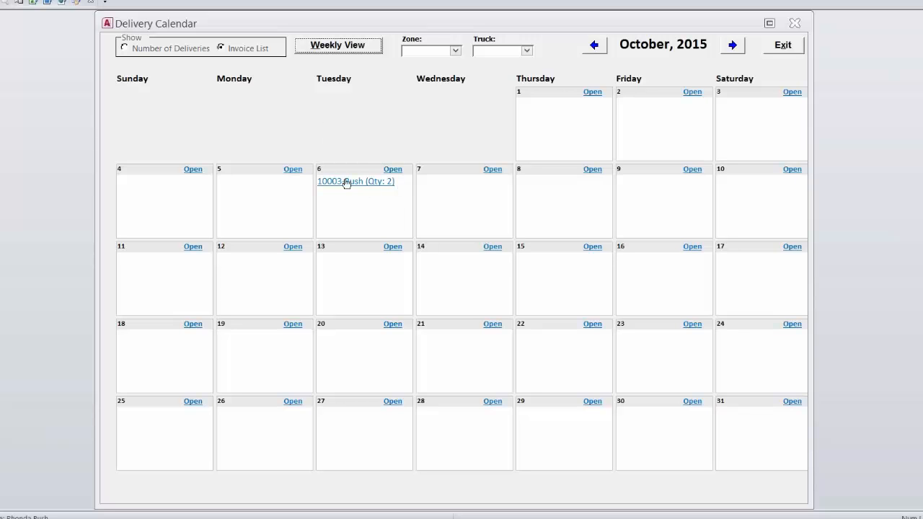
click(393, 169)
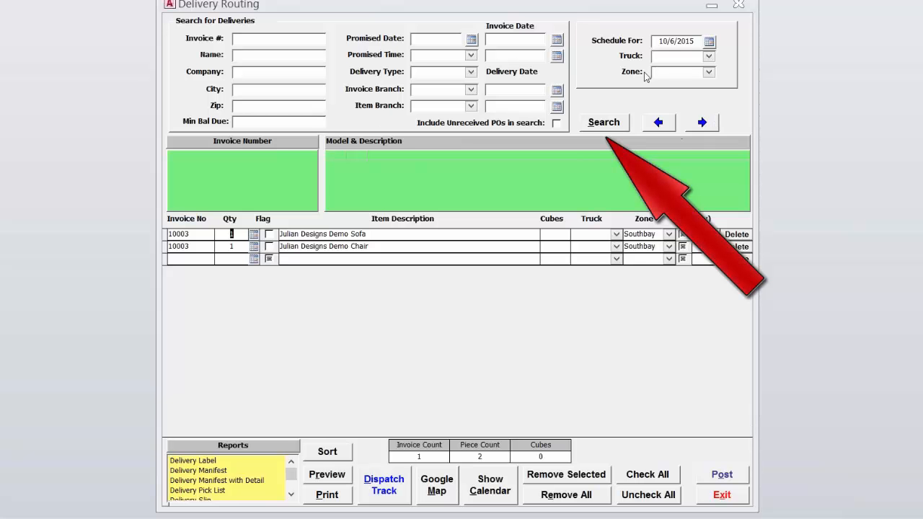
click(603, 122)
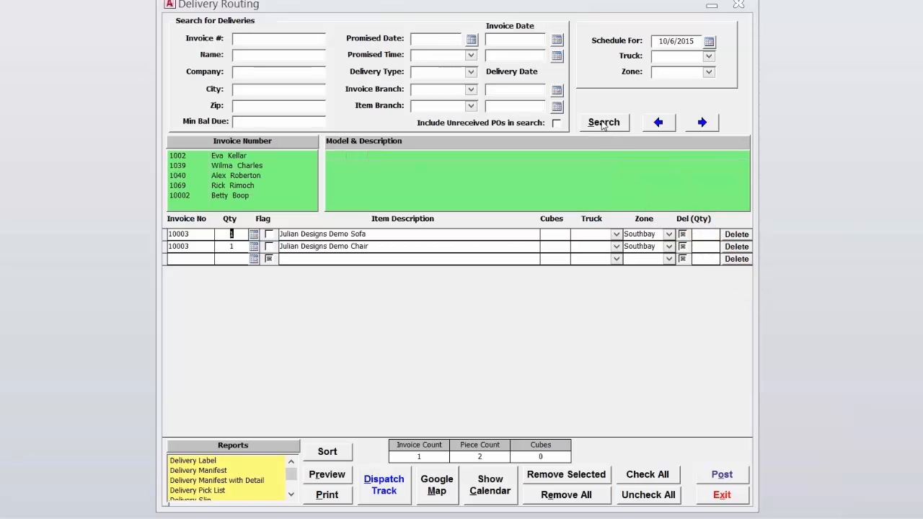
Add the B139-38 Media Chest and all items of the D601 dining, D956 dining and Q367014K bedding invoices to the 10/6/2015 deliveries.
click(228, 157)
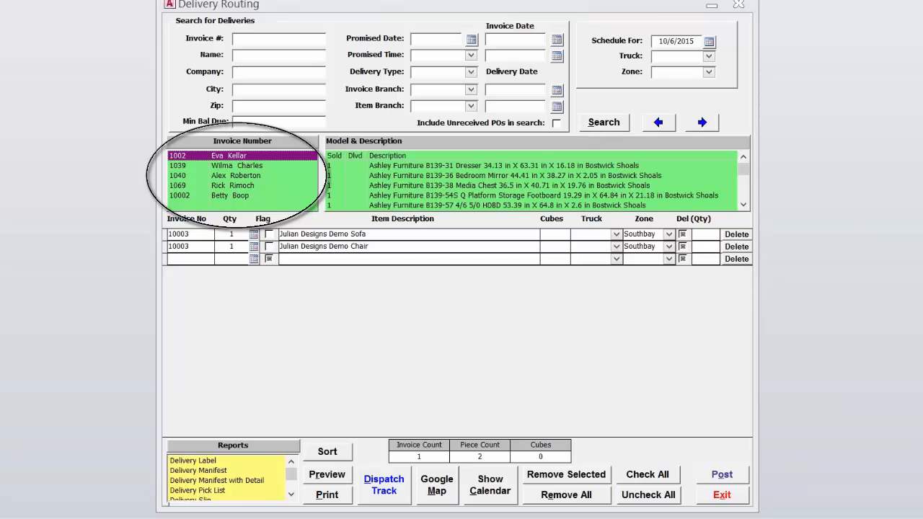
double_click(508, 186)
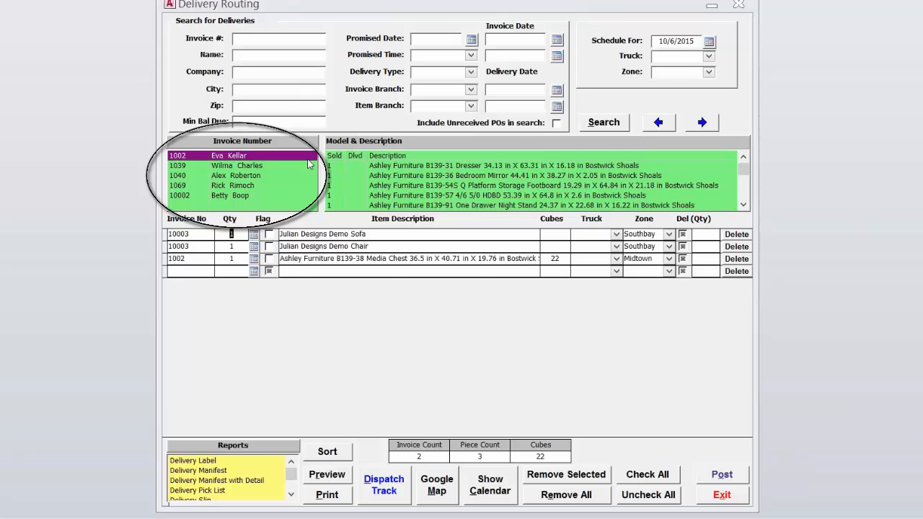
double_click(220, 166)
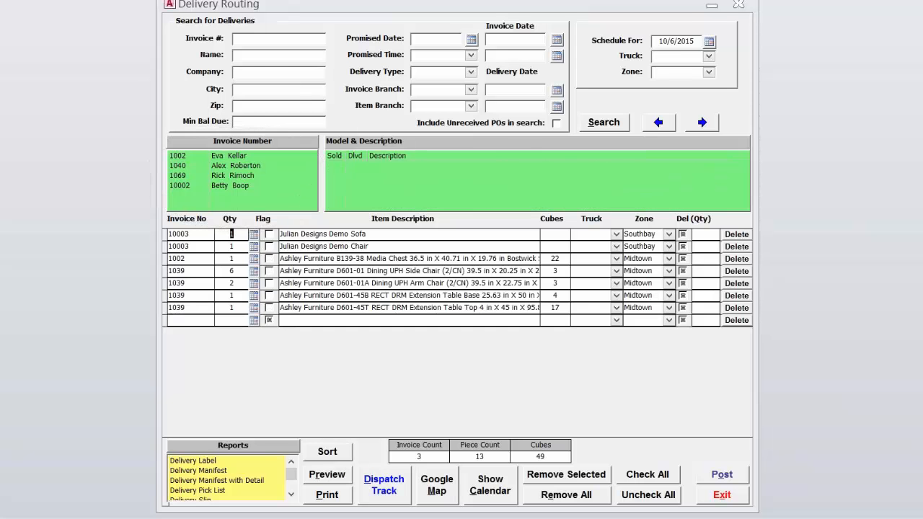
double_click(252, 166)
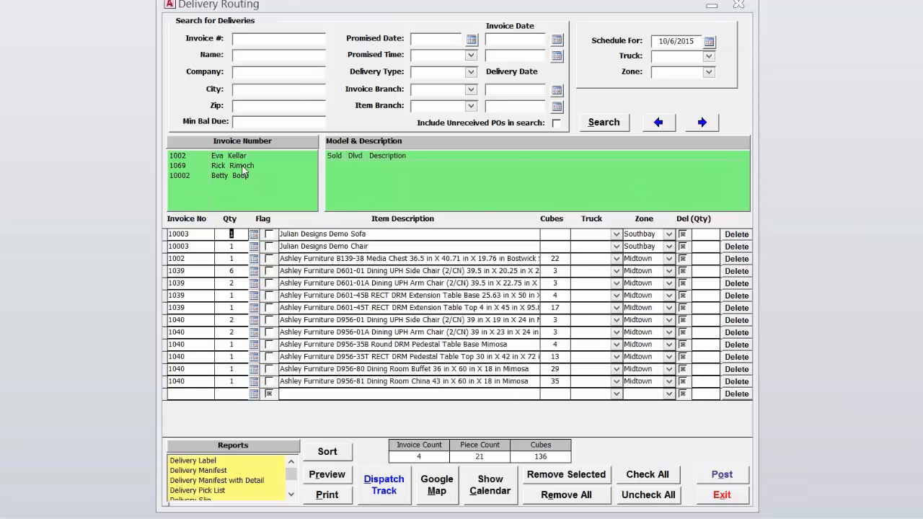
double_click(243, 166)
Schedule the invoice with the Darcy Cafe Chair and Harmony Chest for delivery on 10/7/2015.
click(245, 166)
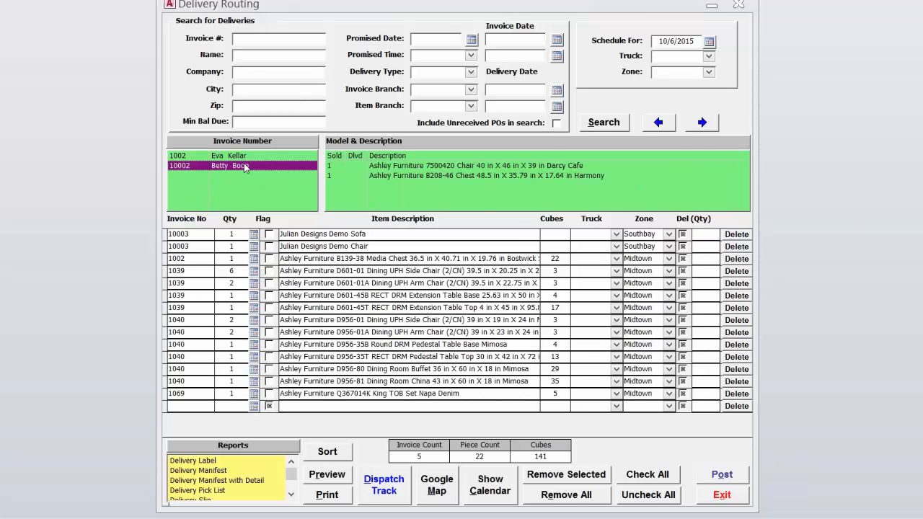
click(701, 121)
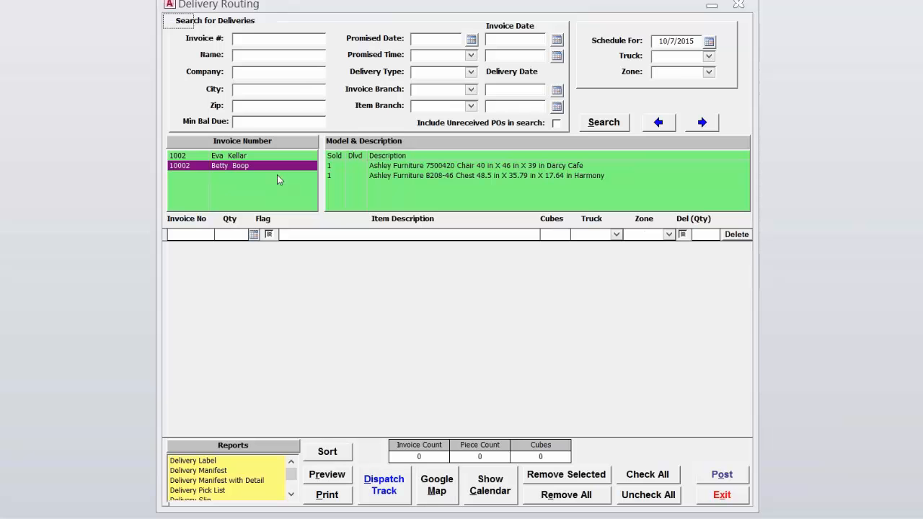
double_click(281, 168)
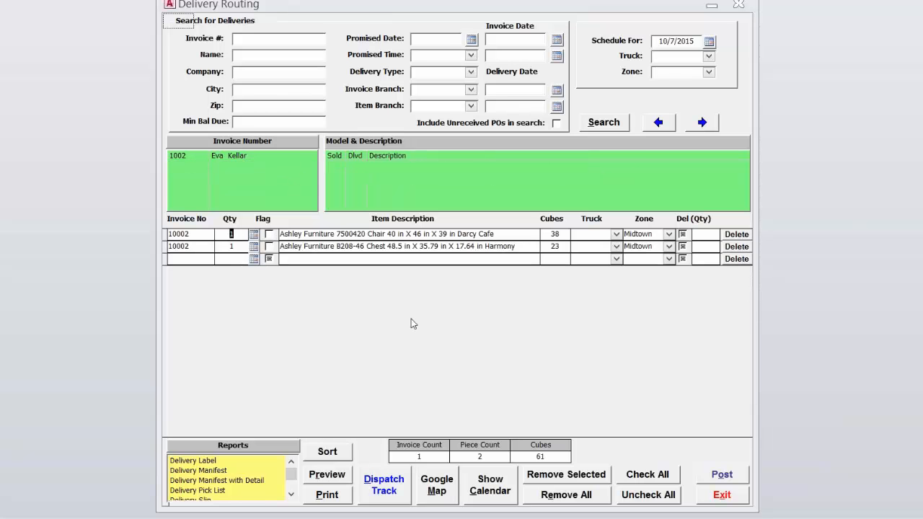
Reopen the October 7 deliveries from the calendar and reschedule all items of the Darcy Cafe Chair invoice to 10/6/2015.
click(505, 484)
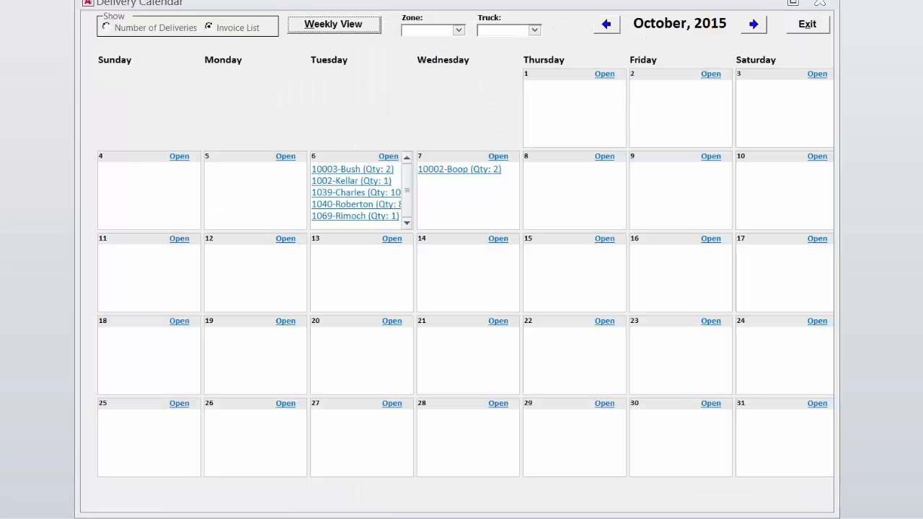
click(497, 156)
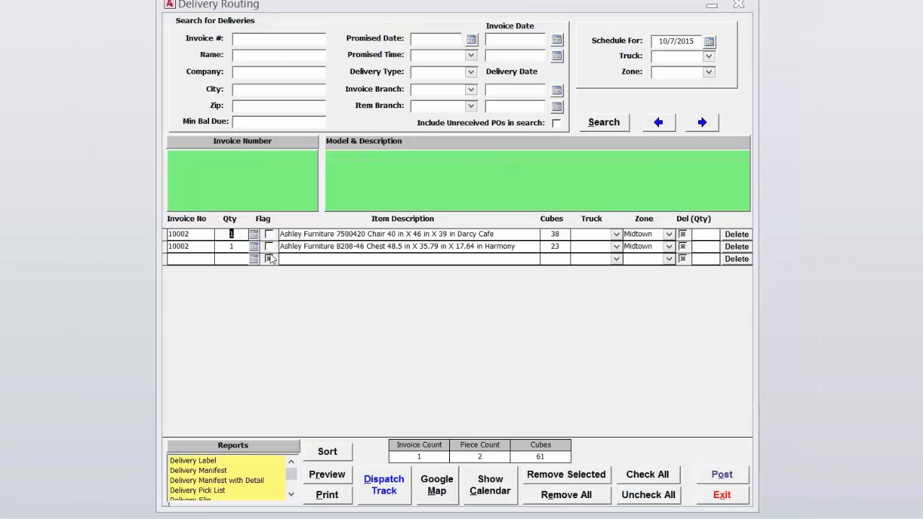
click(254, 235)
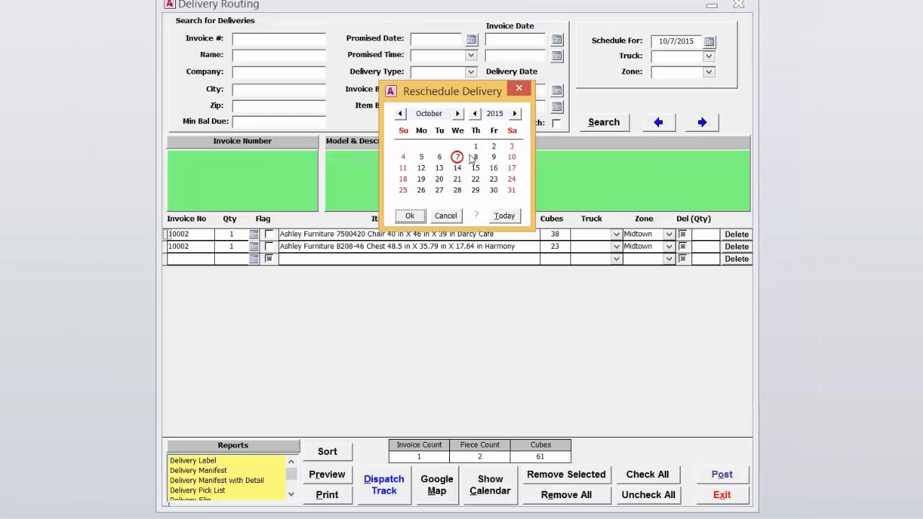
double_click(441, 158)
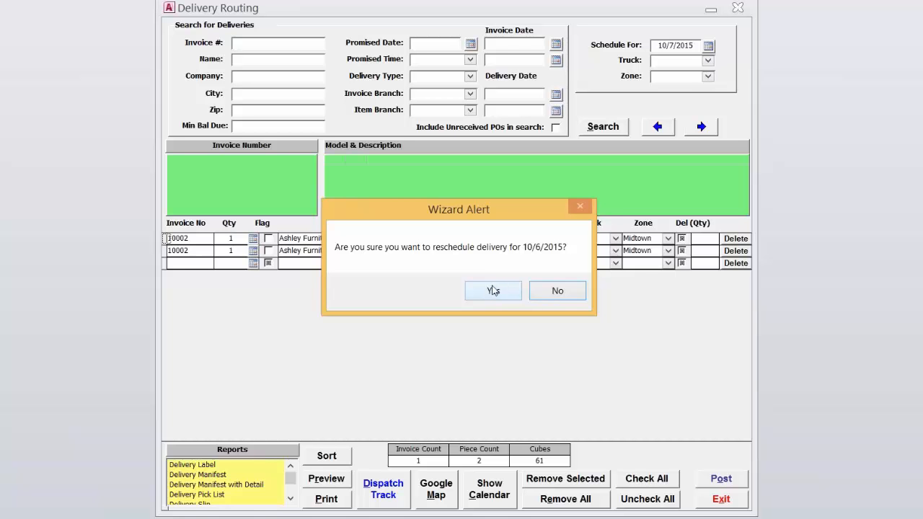
click(492, 291)
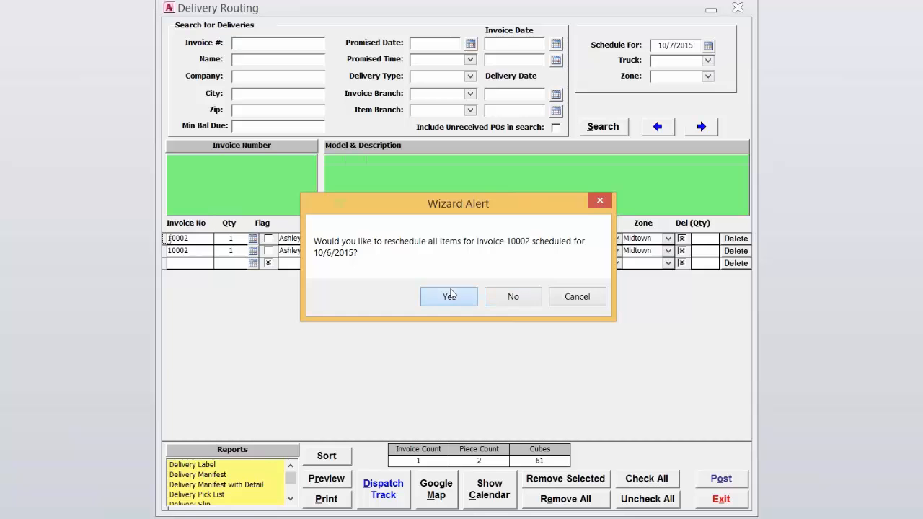
click(449, 295)
click(656, 130)
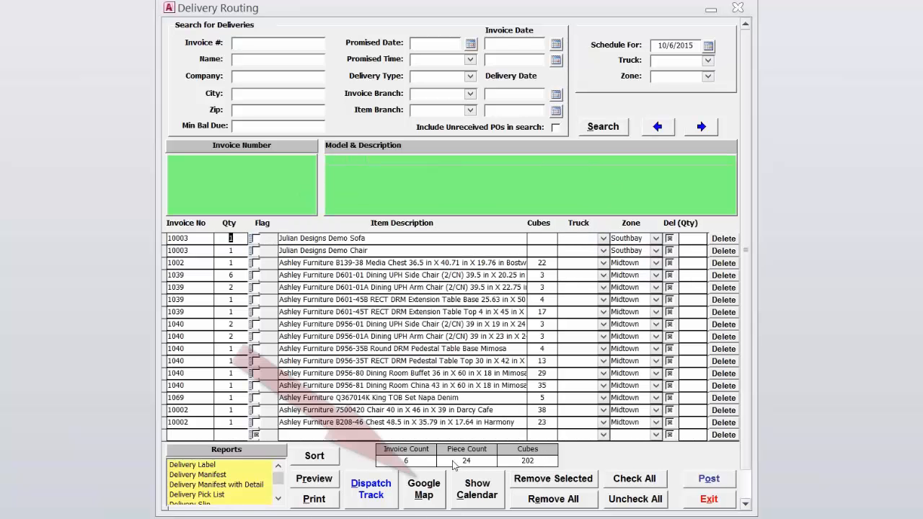
Map the 10/6/2015 delivery route in Google Maps and move the last stop, in Coronado, to the start.
click(418, 493)
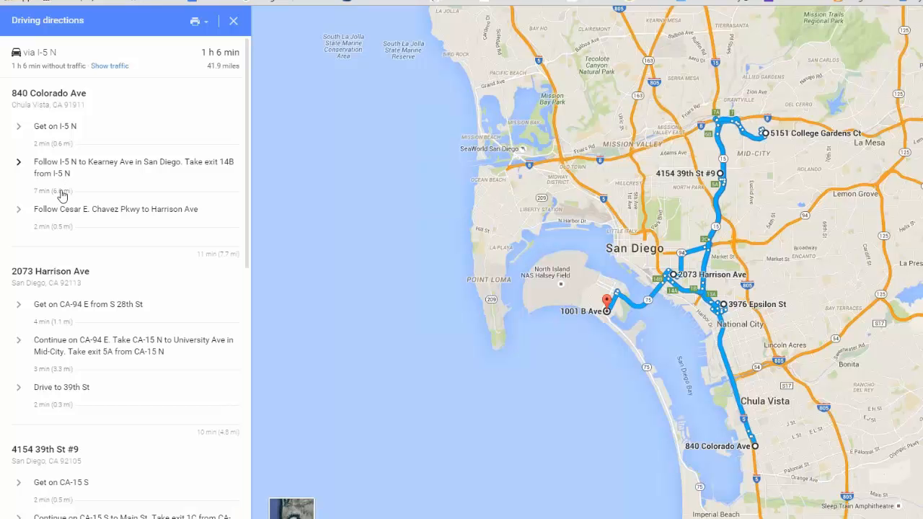
click(235, 22)
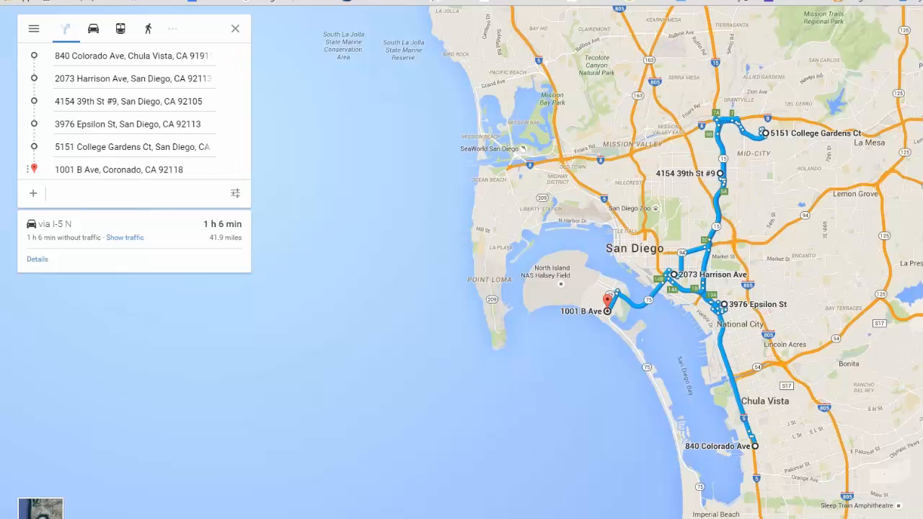
drag(29, 169, 32, 56)
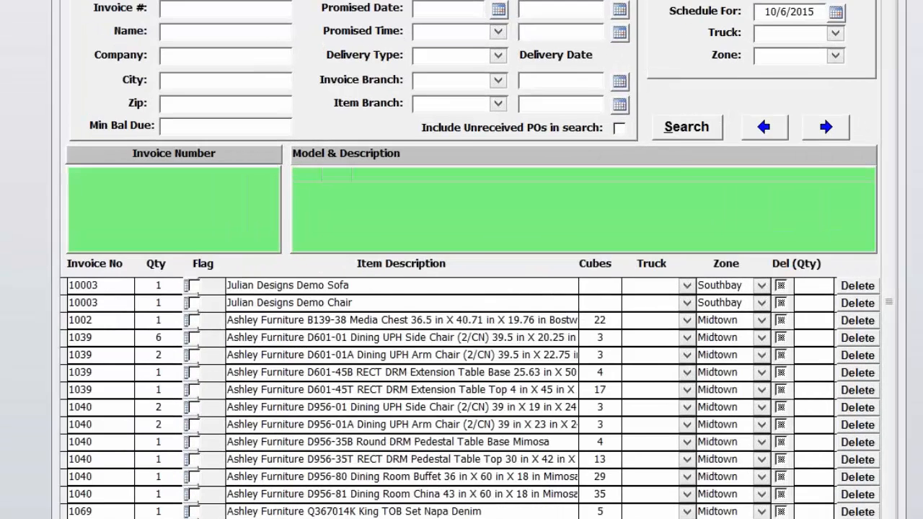
Review the delivery stop sorting and preview the Delivery Pick List for 10/6/2015.
click(198, 517)
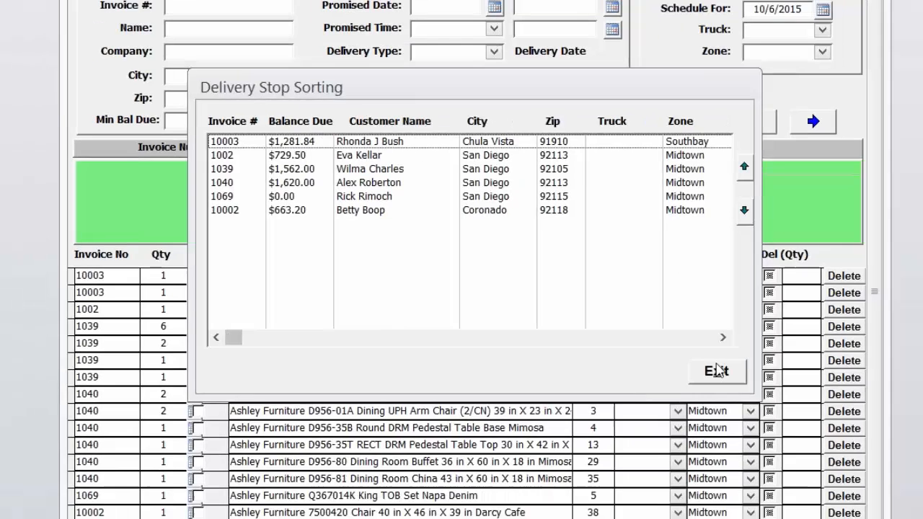
click(717, 370)
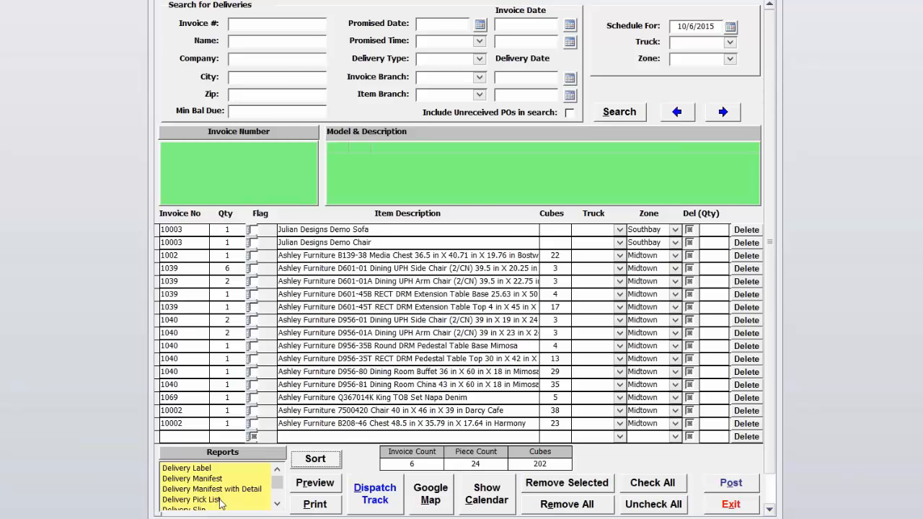
double_click(216, 499)
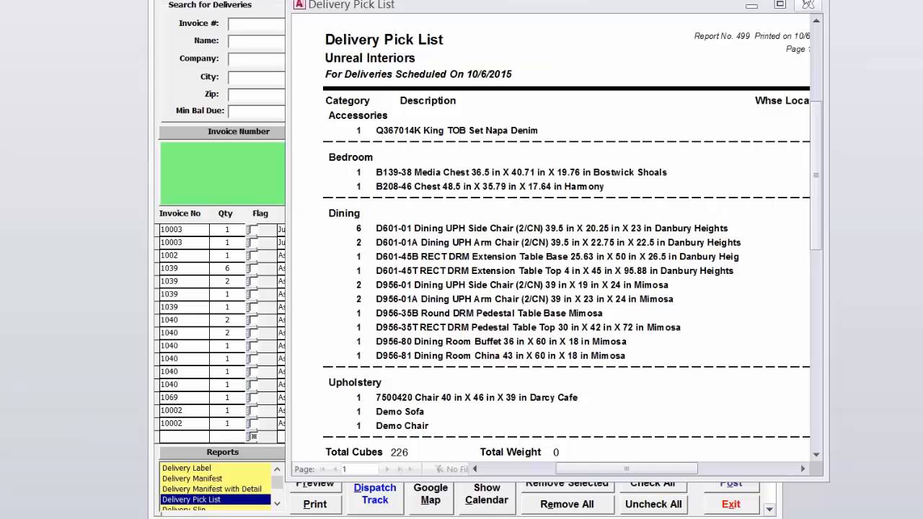
click(808, 5)
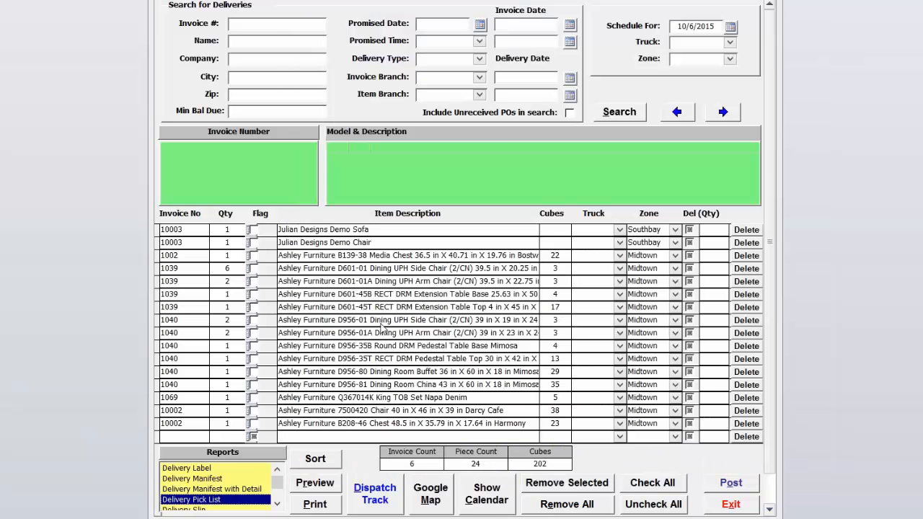
Preview the Delivery Manifest with Detail and the Delivery Label reports for the 10/6/2015 deliveries.
click(214, 487)
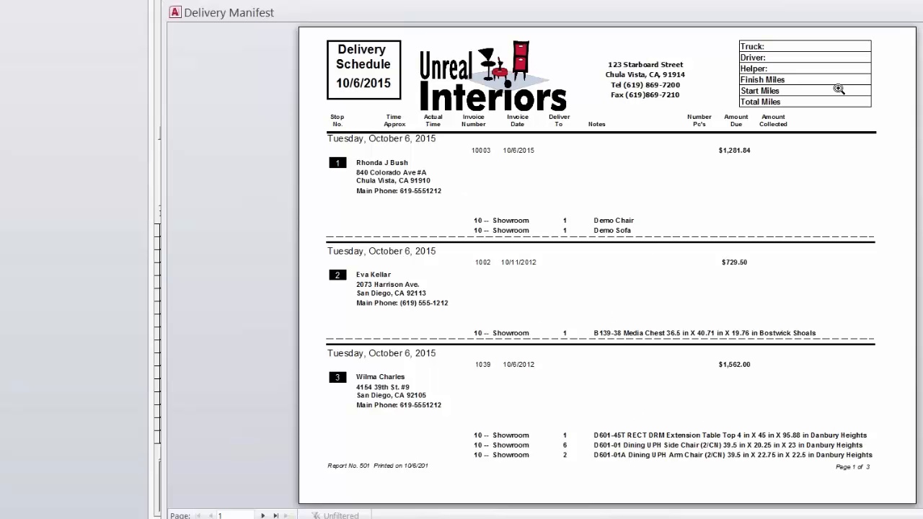
key(Escape)
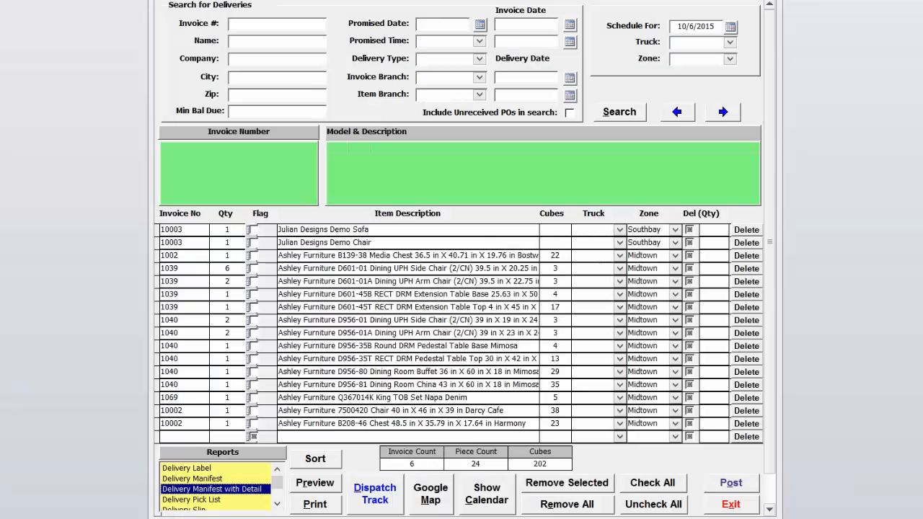
click(207, 469)
double_click(206, 469)
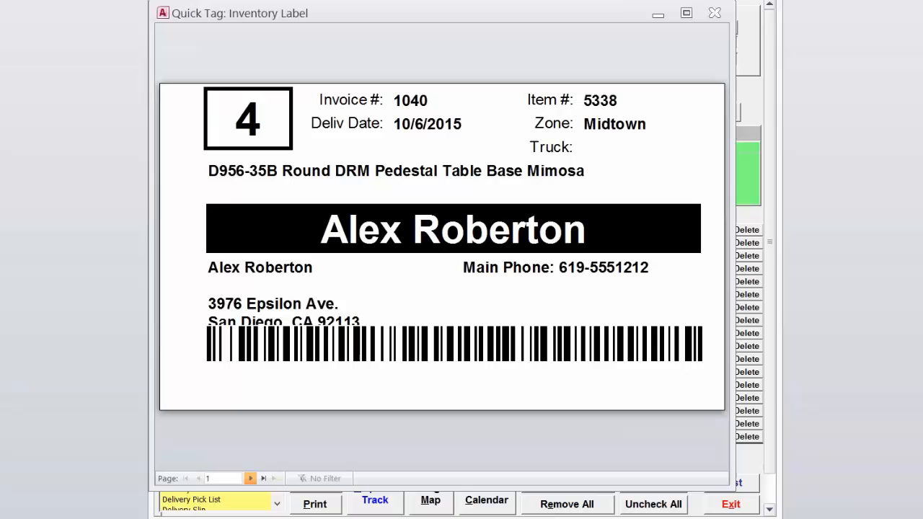
Page through the delivery labels for the 10/6/2015 deliveries up to page 12 and close the preview.
click(251, 478)
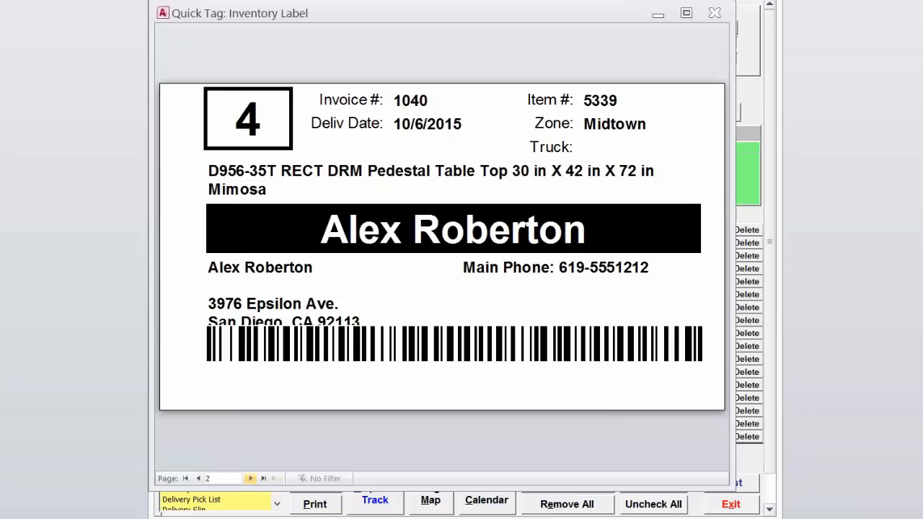
click(250, 478)
click(251, 478)
click(250, 478)
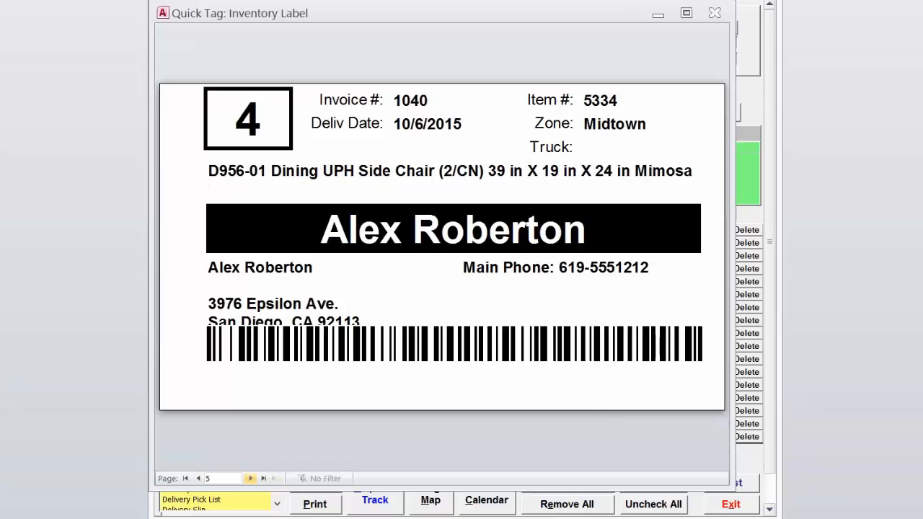
click(250, 478)
click(251, 478)
click(250, 478)
click(250, 478)
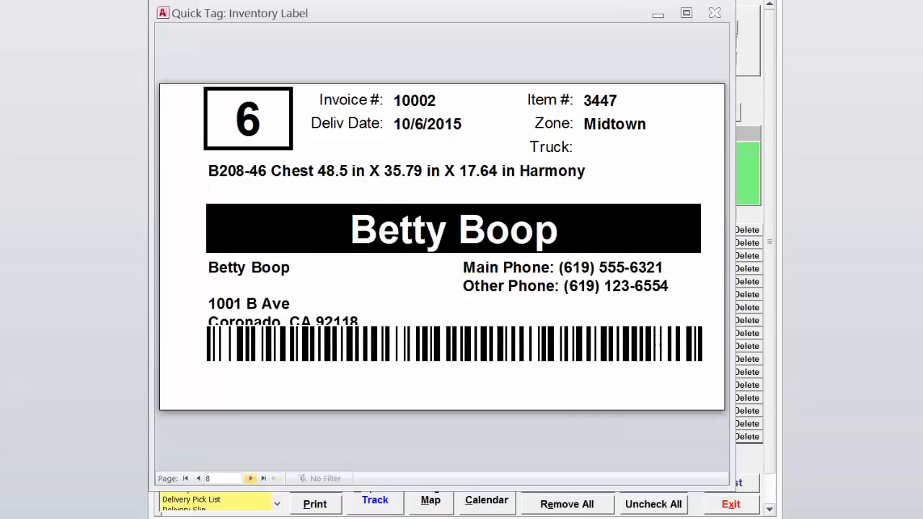
click(251, 478)
click(250, 478)
click(250, 478)
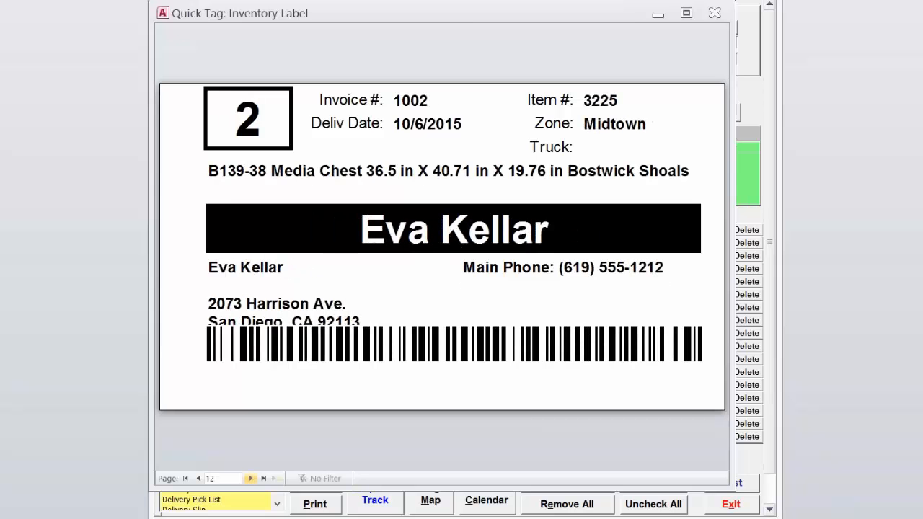
click(715, 14)
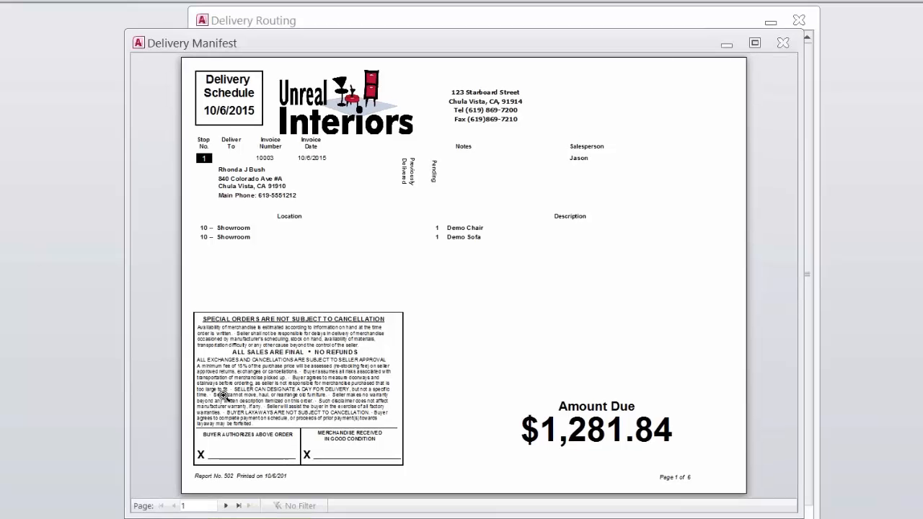
Page through the first four Delivery Slip pages for the 10/6/2015 deliveries and close the preview.
click(232, 504)
click(226, 505)
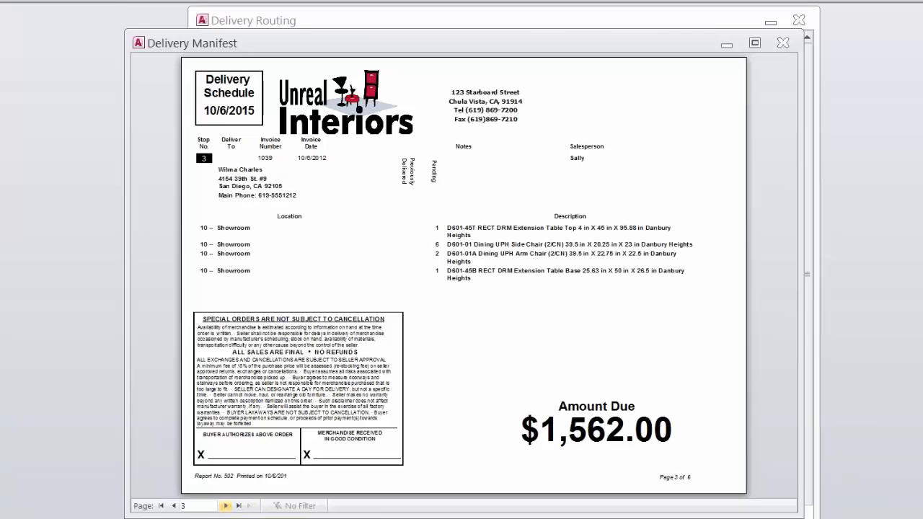
click(227, 505)
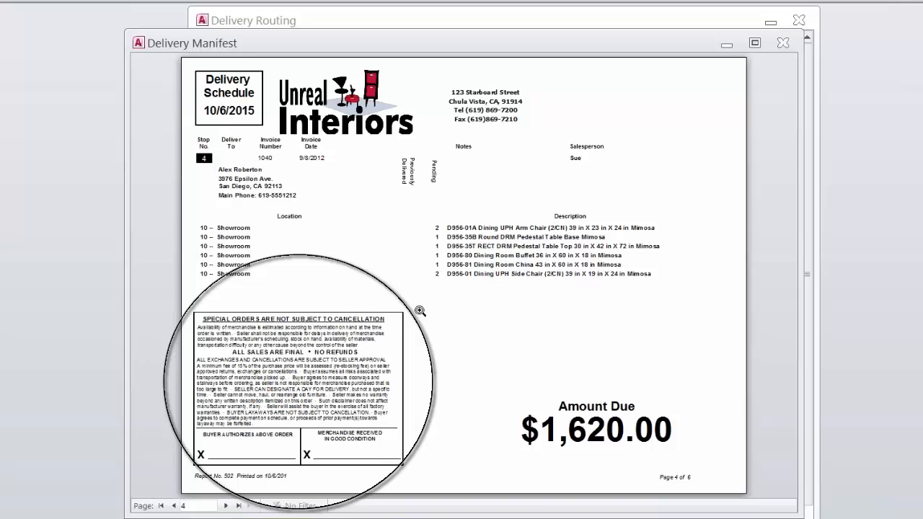
click(782, 41)
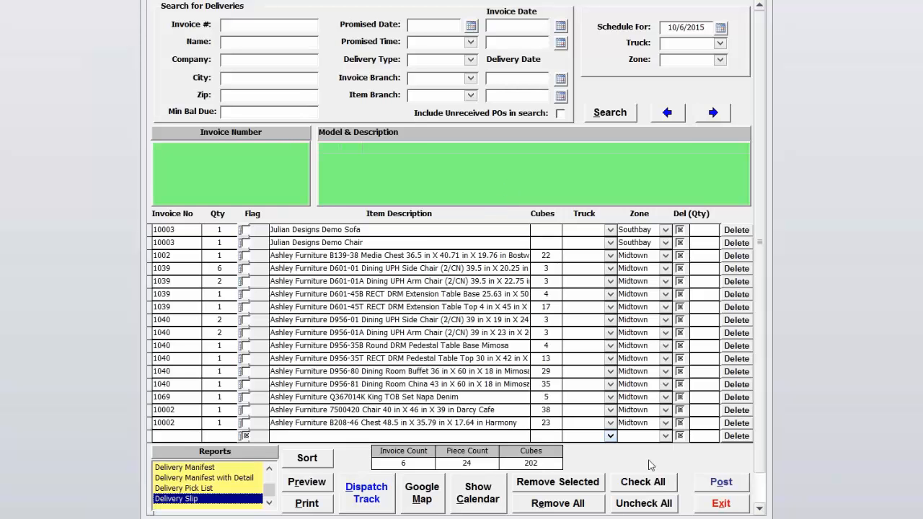
Mark all 10/6/2015 items as delivered, but set the delivered quantity of the D956-80 Dining Room Buffet to 0.
click(668, 485)
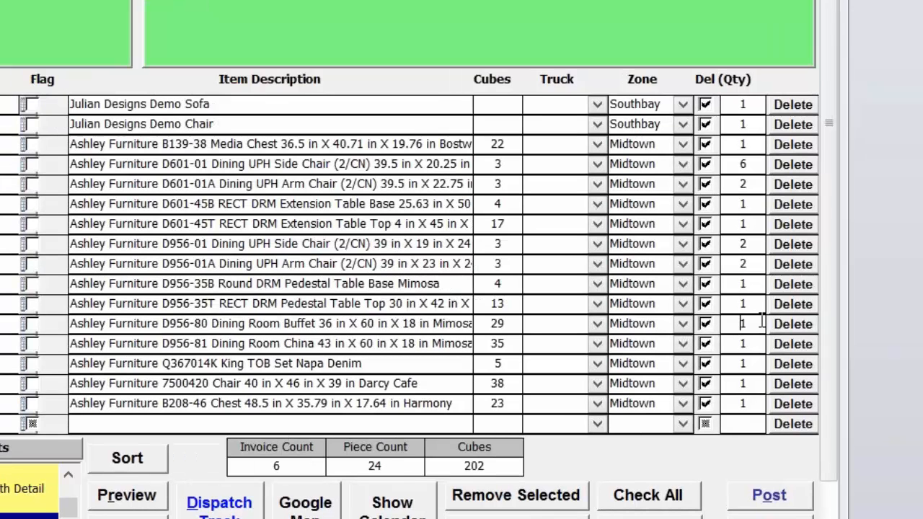
drag(713, 371, 700, 371)
text(0)
click(582, 343)
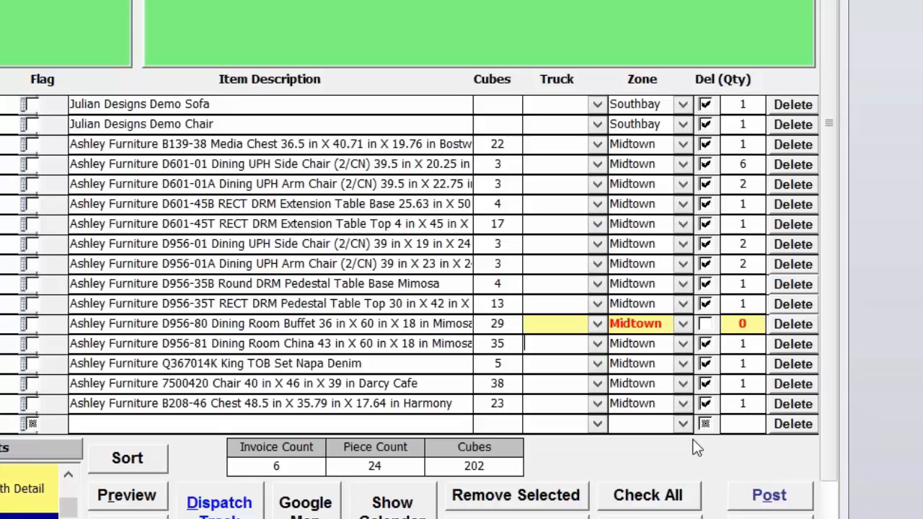
Post the delivered items to update inventories and orders.
click(756, 495)
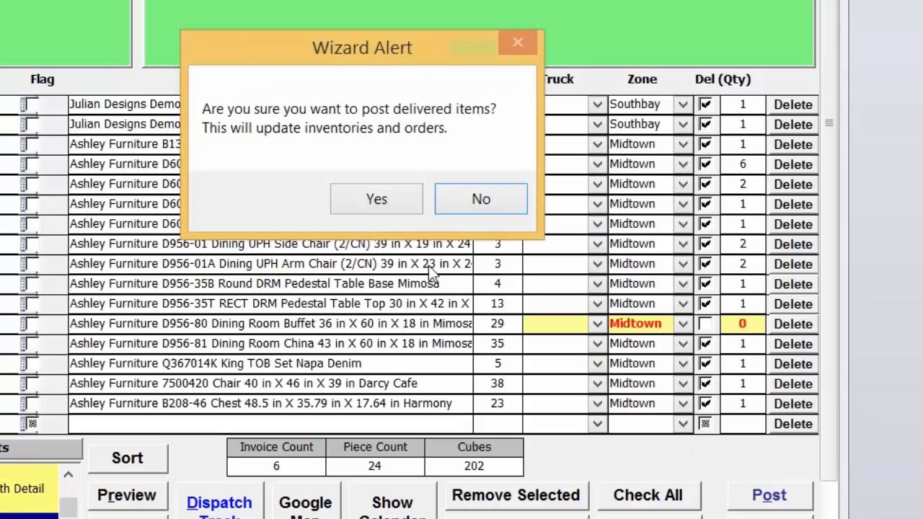
click(369, 202)
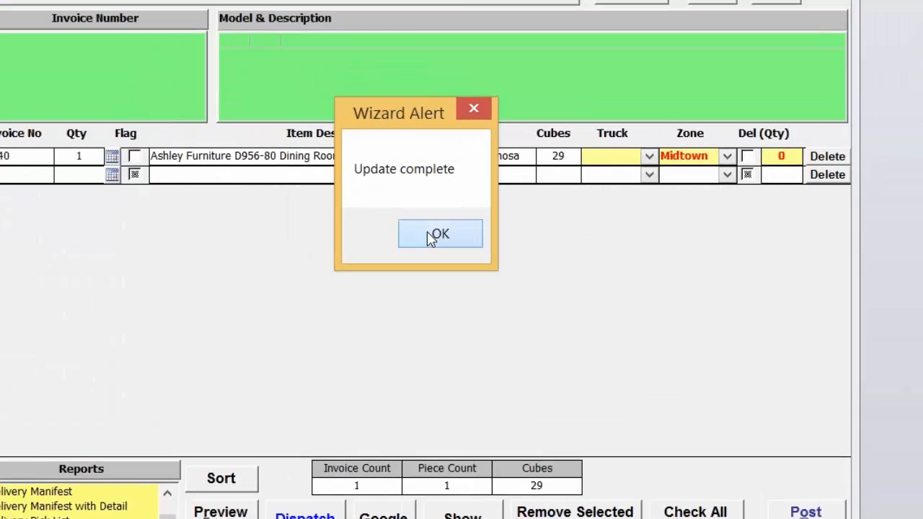
click(435, 234)
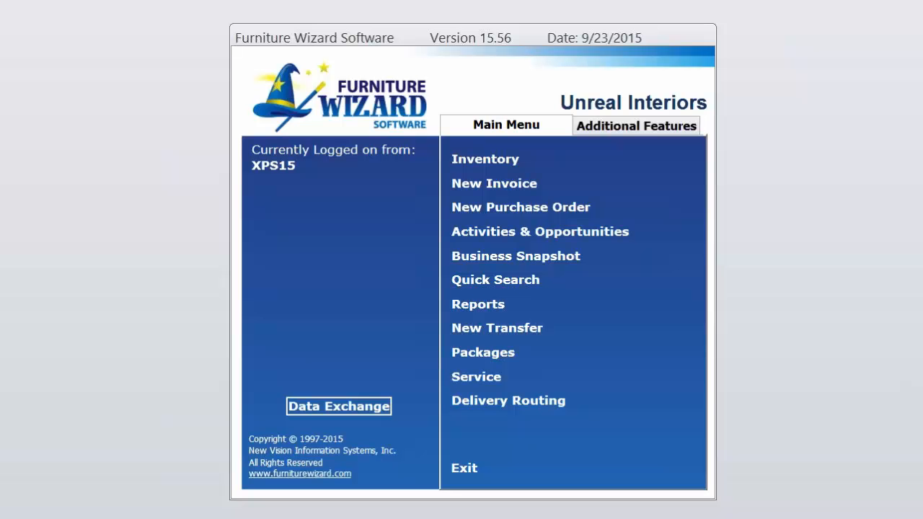
Open the report selector, limit the display to Favorites and show the invoice reports.
click(480, 306)
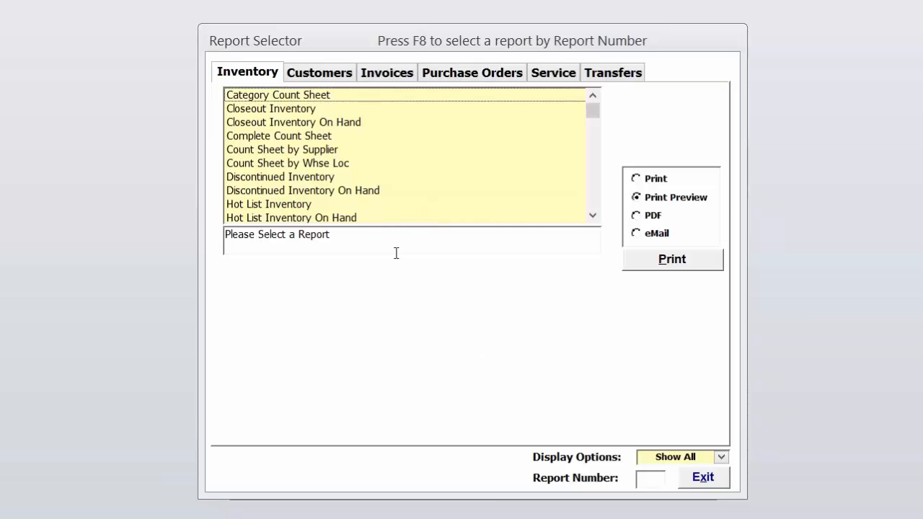
click(317, 190)
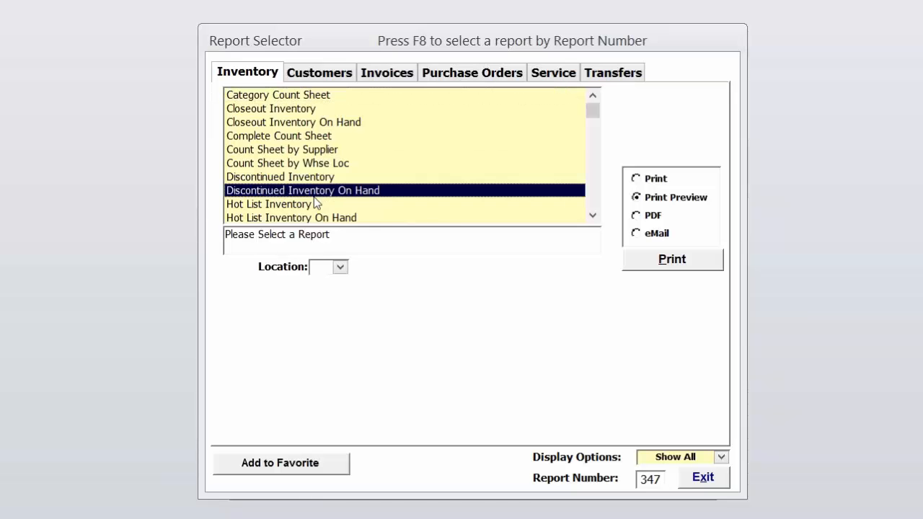
click(719, 457)
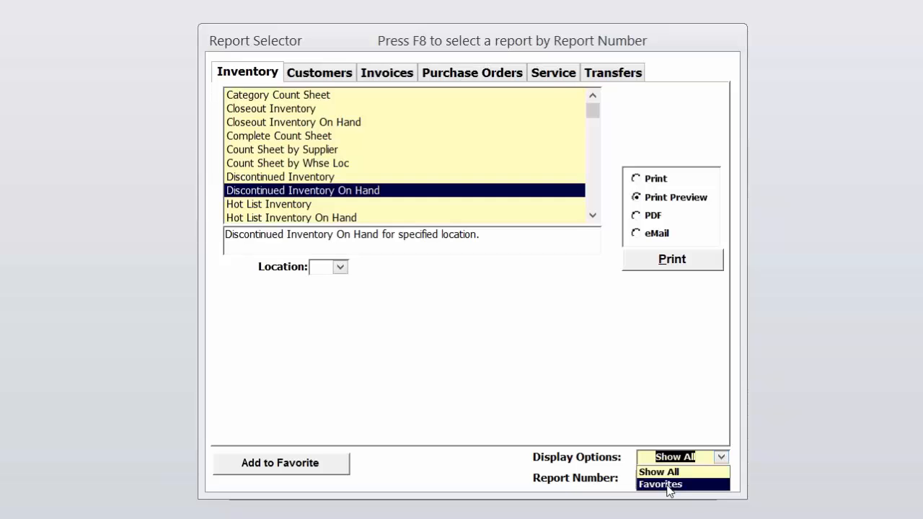
click(657, 484)
click(383, 78)
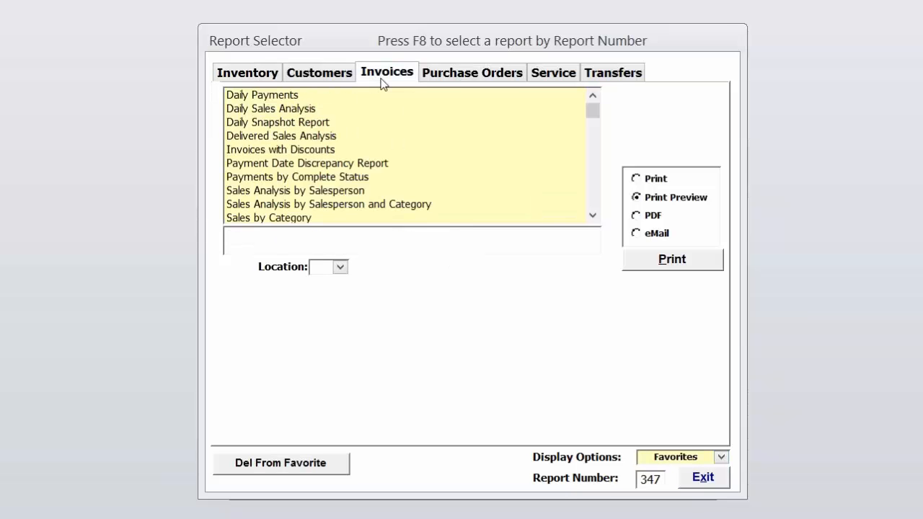
Preview the Daily Snapshot Report for 10/1/2015 to 10/6/2015 and review invoices, payments and purchase orders on both pages.
double_click(351, 128)
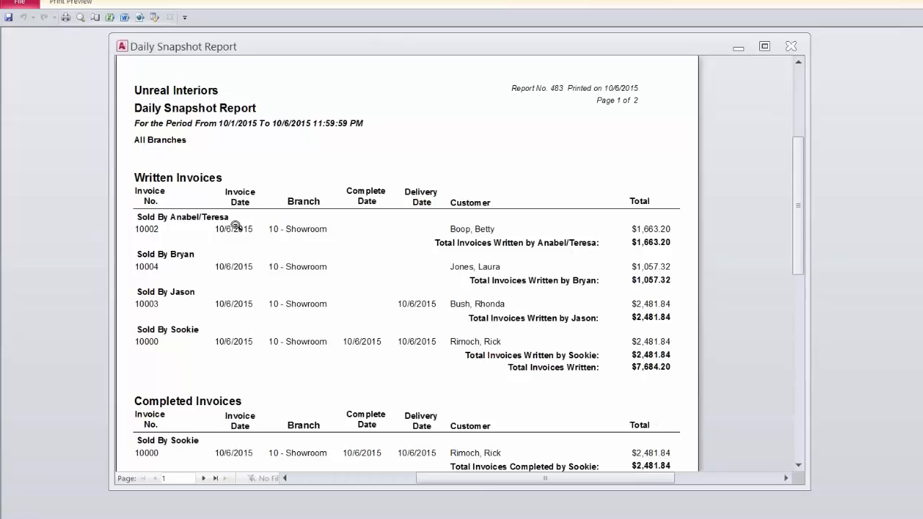
scroll(328, 314, down, 3)
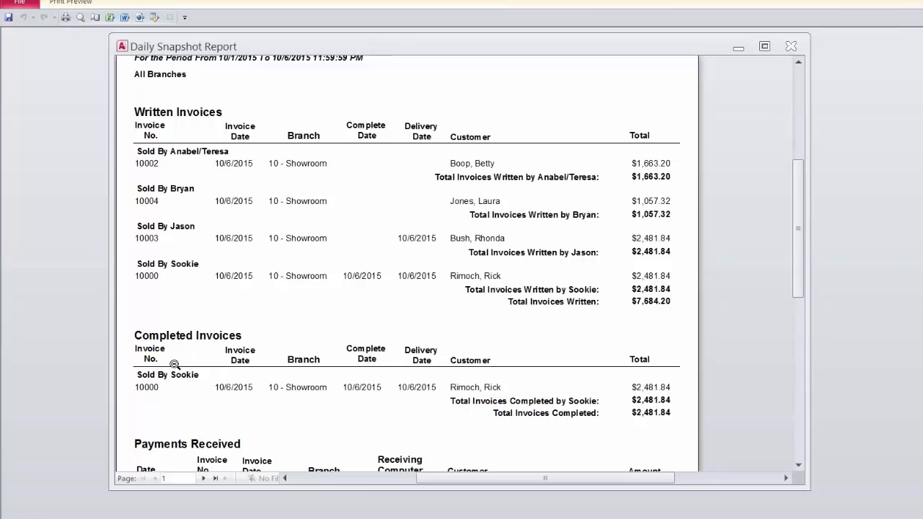
scroll(411, 215, down, 3)
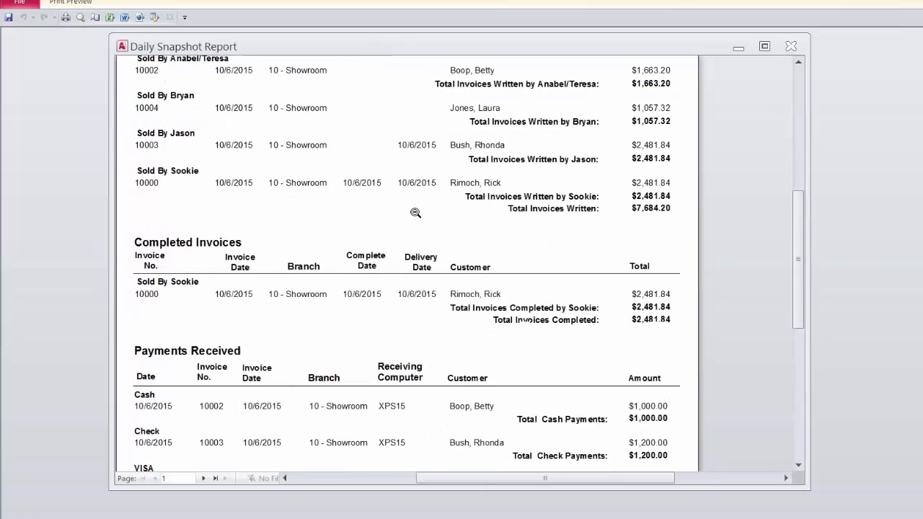
scroll(409, 216, down, 1)
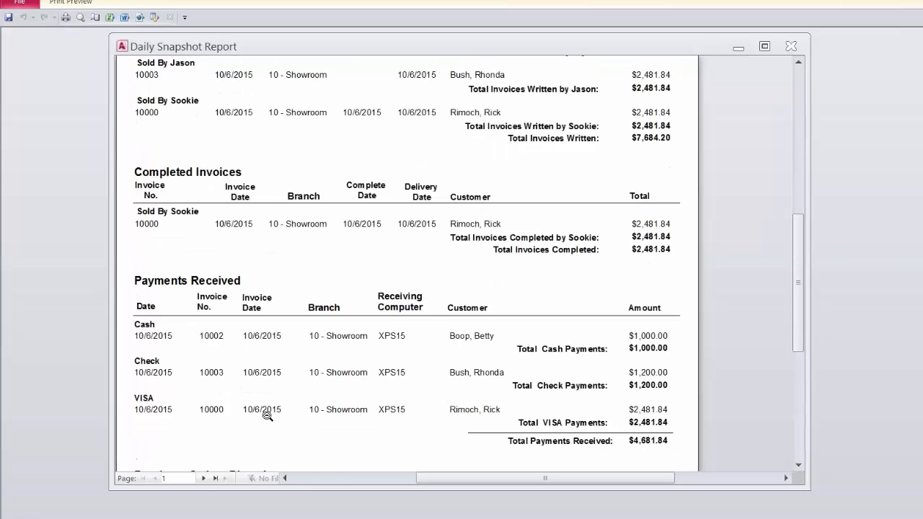
click(203, 478)
scroll(300, 130, up, 3)
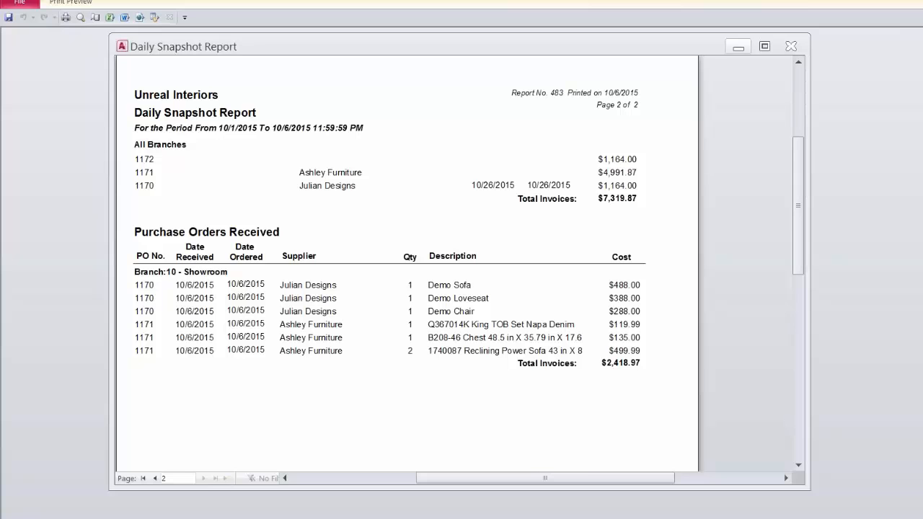
click(791, 46)
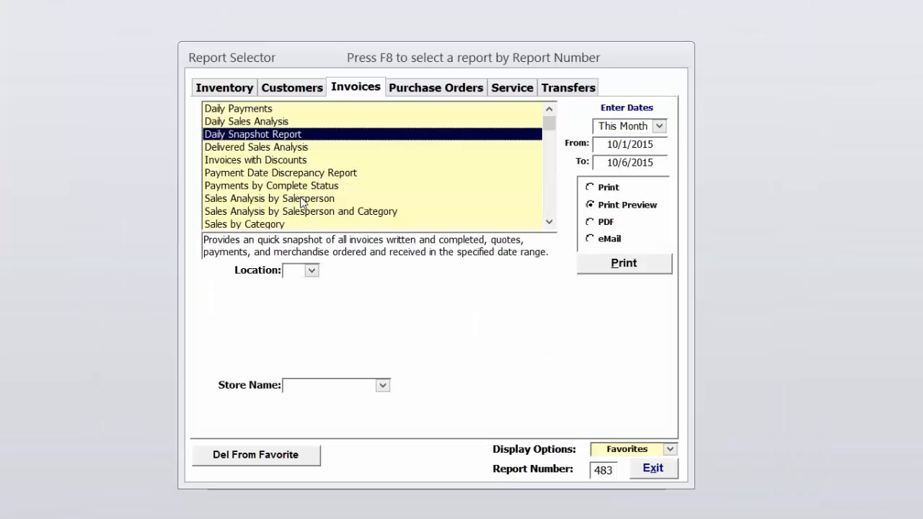
Preview the Sales Analysis by Salesperson and Sales Comparison reports, reading the month-to-date and year-to-date comparisons.
double_click(301, 199)
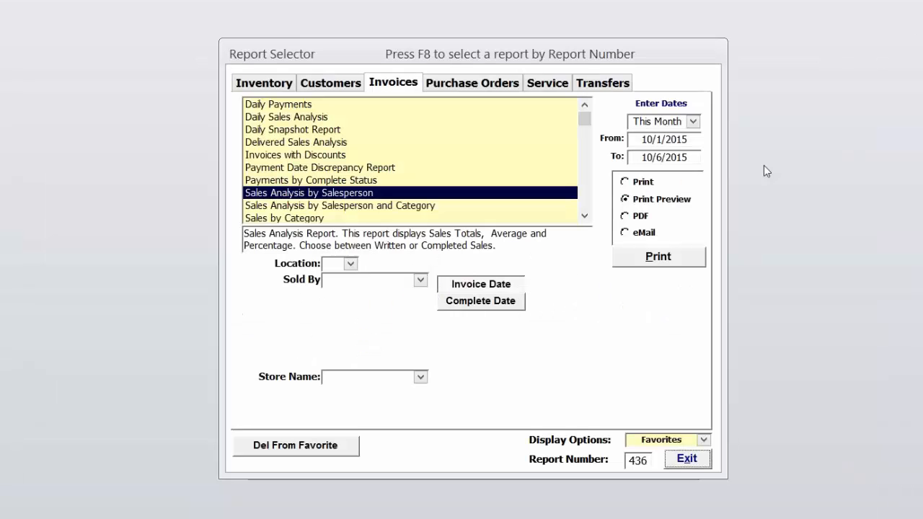
click(583, 216)
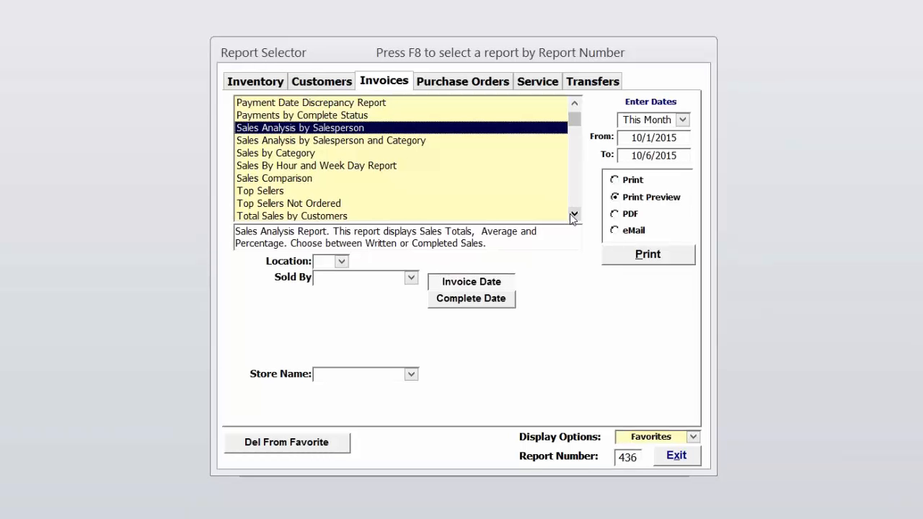
double_click(268, 178)
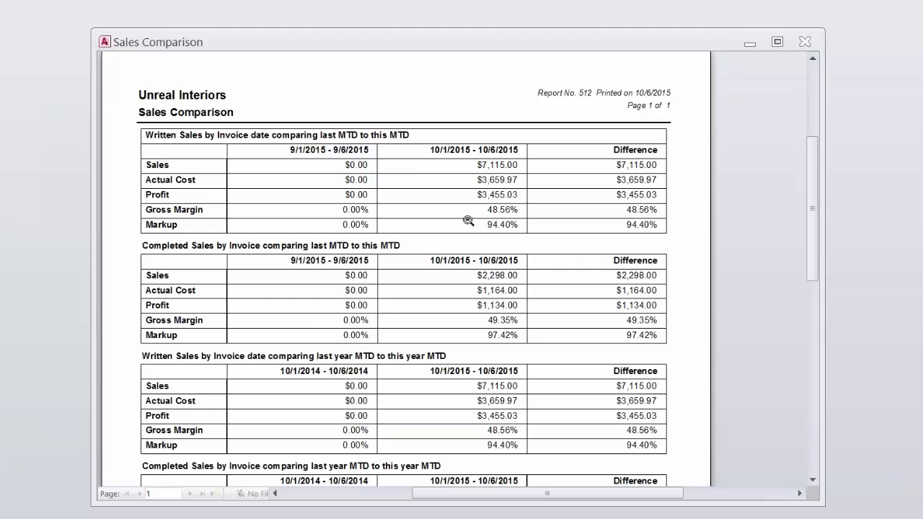
scroll(511, 225, down, 5)
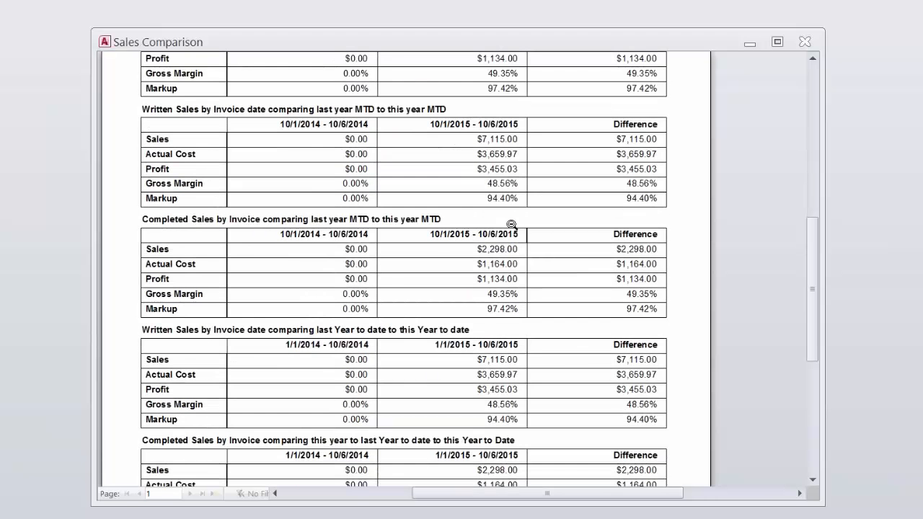
scroll(511, 225, up, 5)
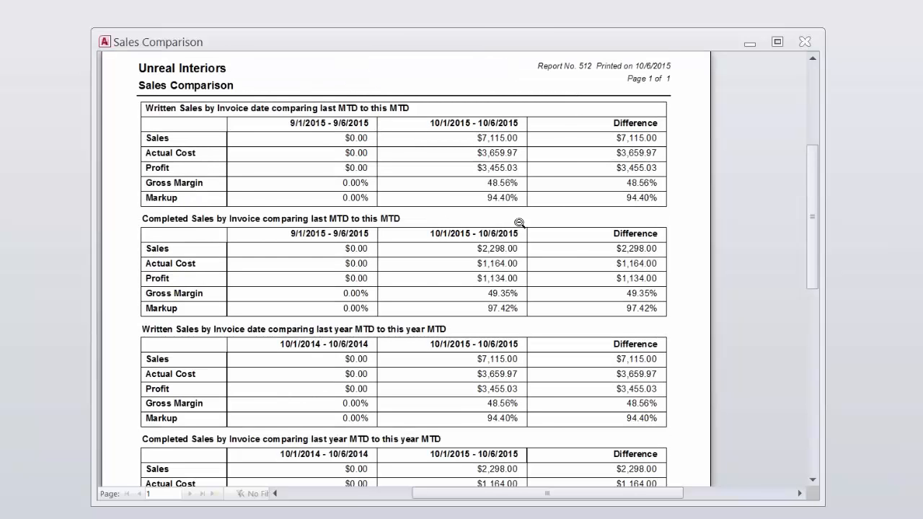
click(804, 41)
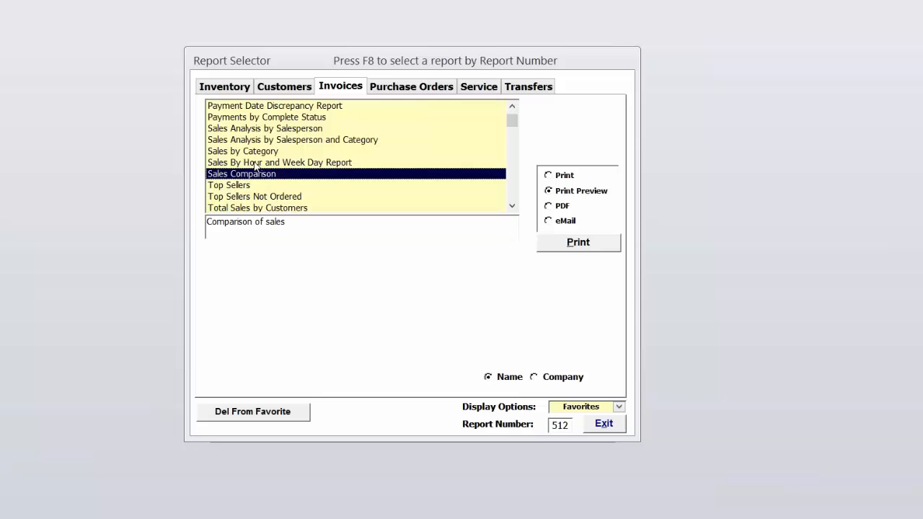
Preview both pages of the Sales By Hour and Week Day Report for 10/1/2010 to 10/6/2015.
click(254, 163)
click(579, 241)
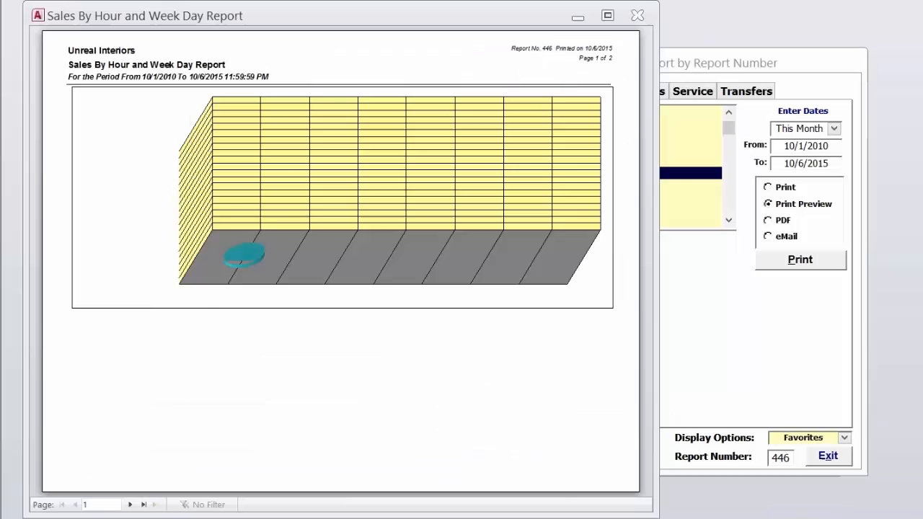
click(131, 504)
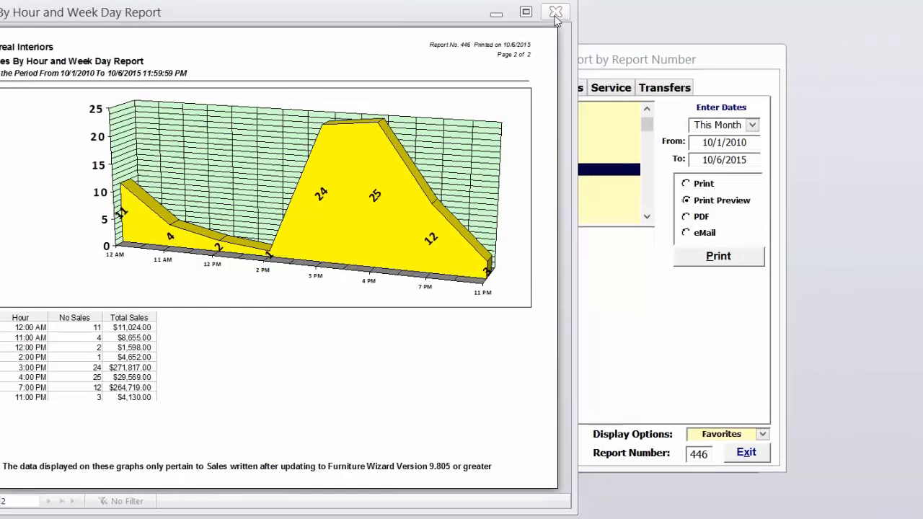
click(638, 16)
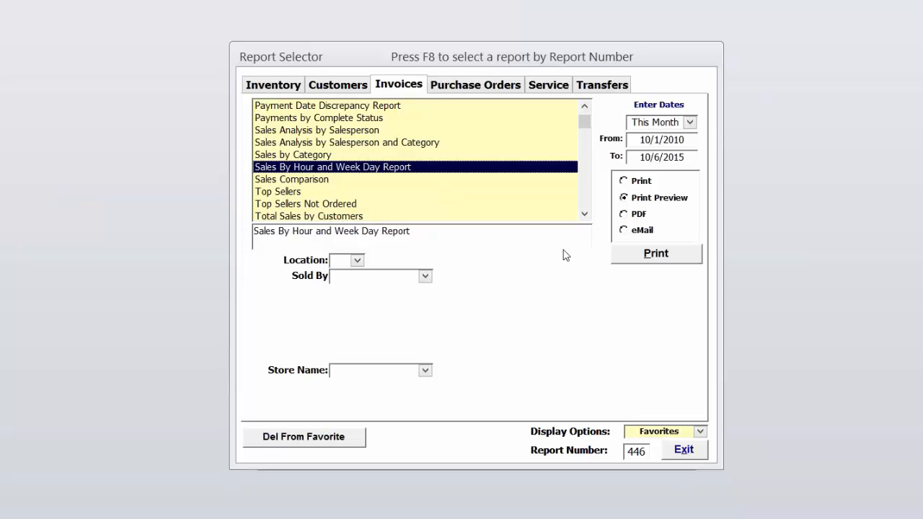